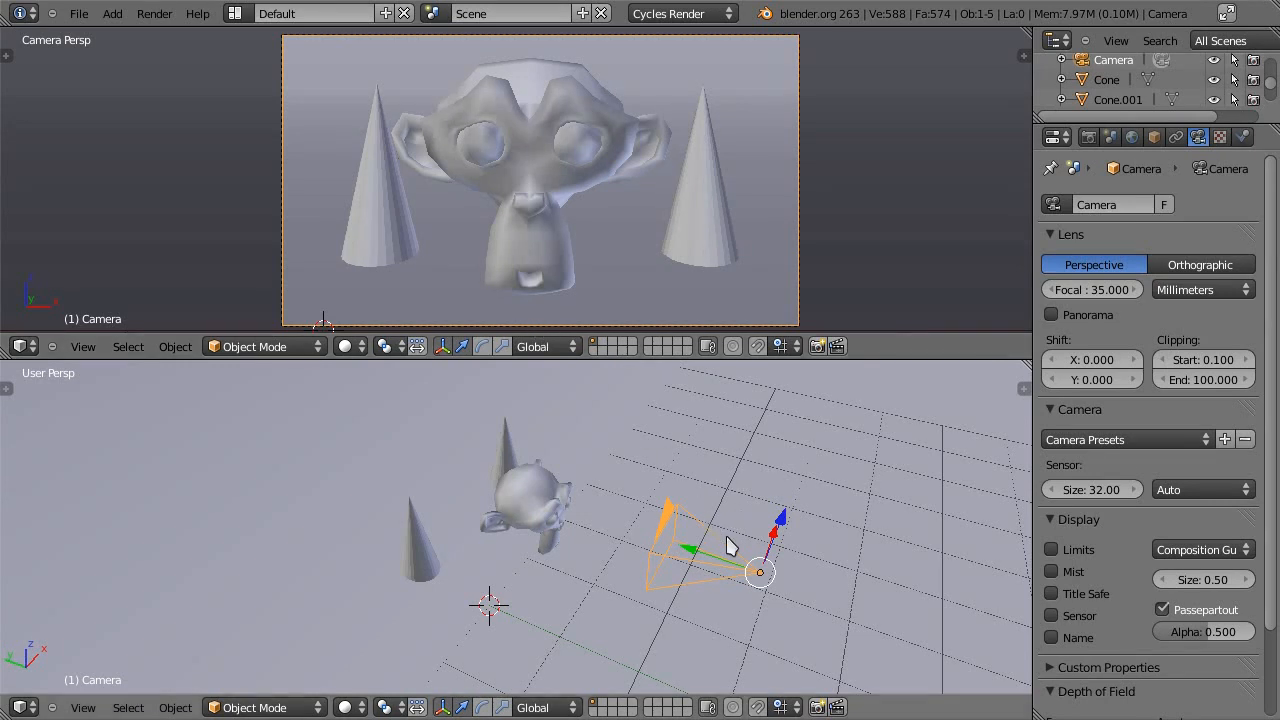
# Step: Move the camera slightly farther back from the monkey head along its local Z axis
pyautogui.press('g')
pyautogui.press('z')
pyautogui.press('z')
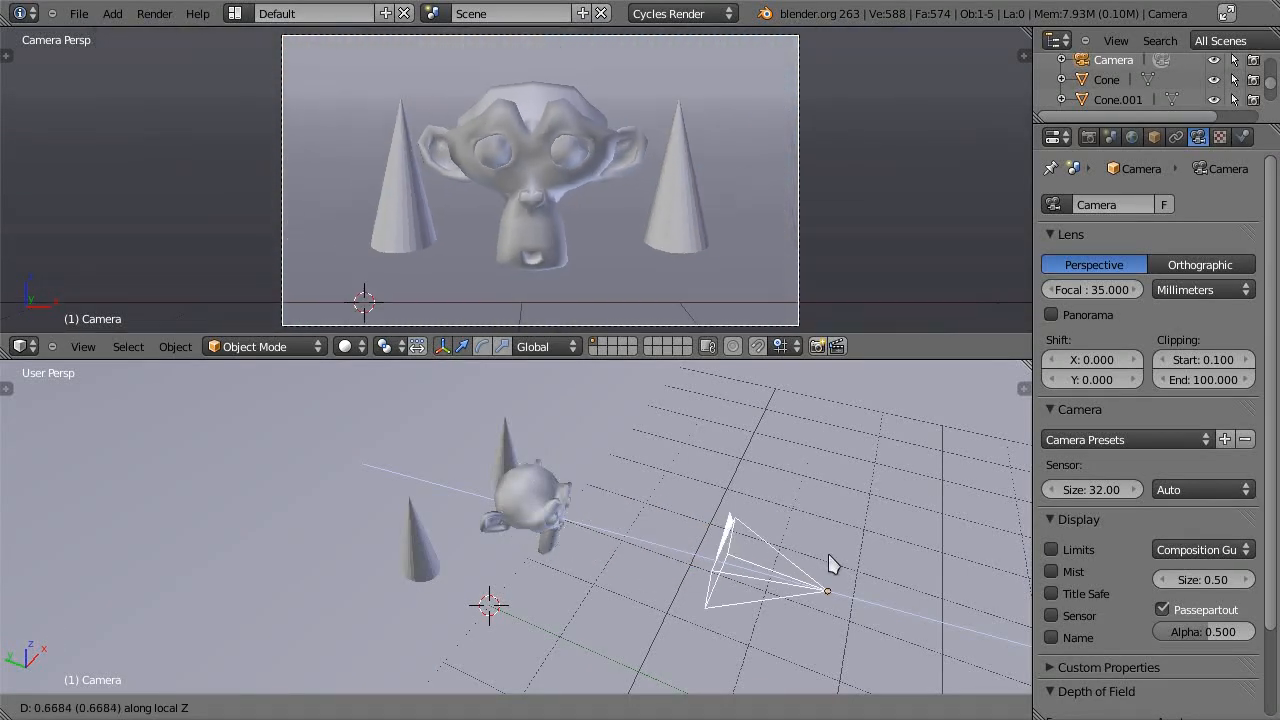
pyautogui.click(758, 560)
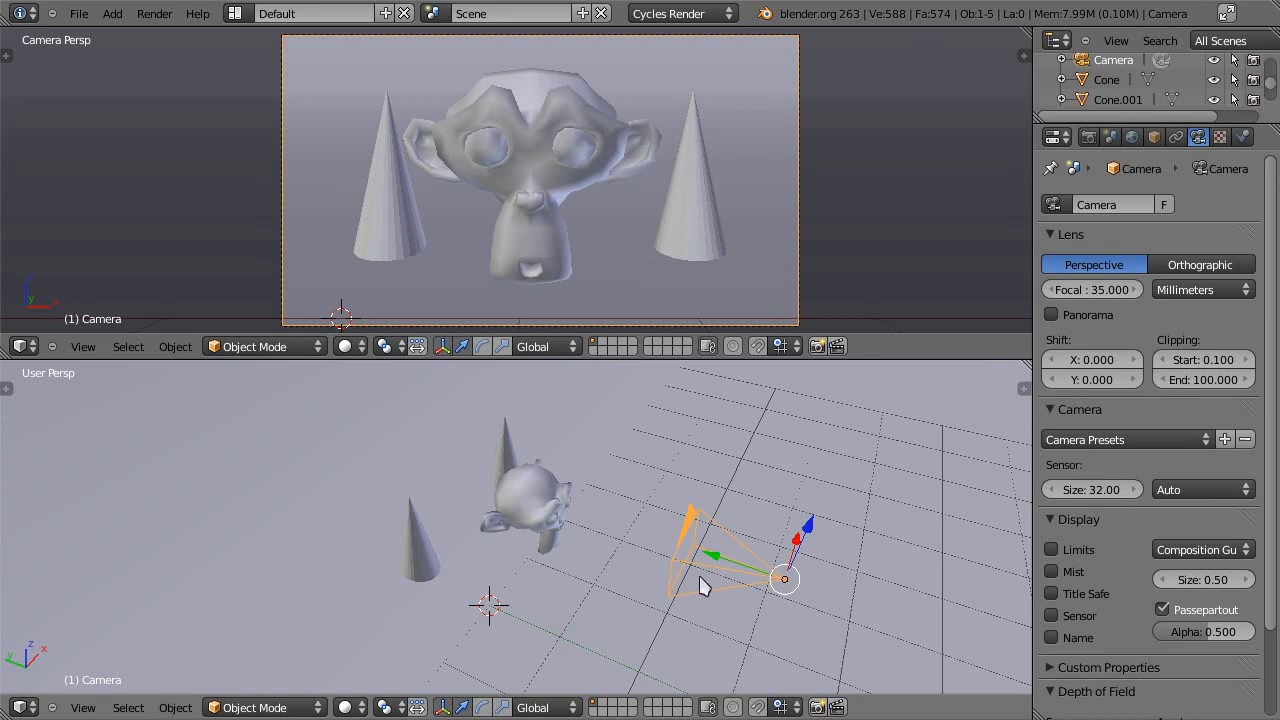
# Step: Duplicate the camera and move the copy about 1.6 units along its local Z axis toward the monkey head
pyautogui.hotkey('shift', 'd')
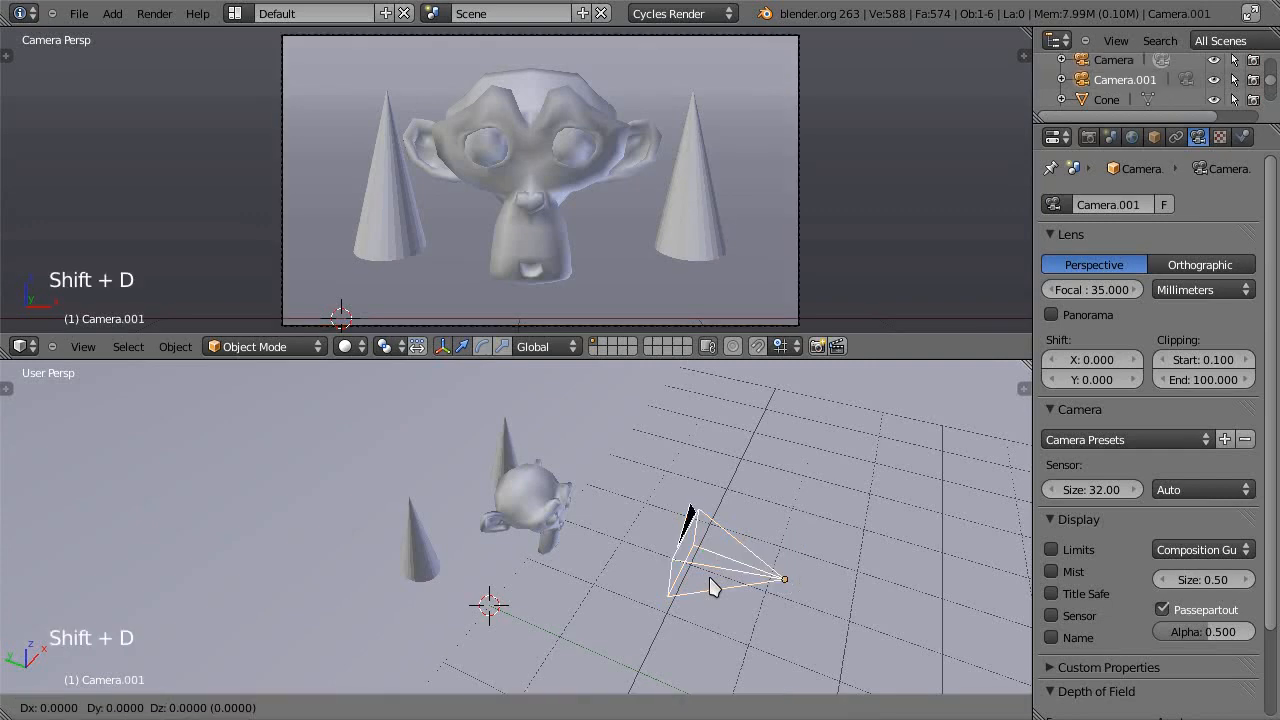
pyautogui.press('z')
pyautogui.press('z')
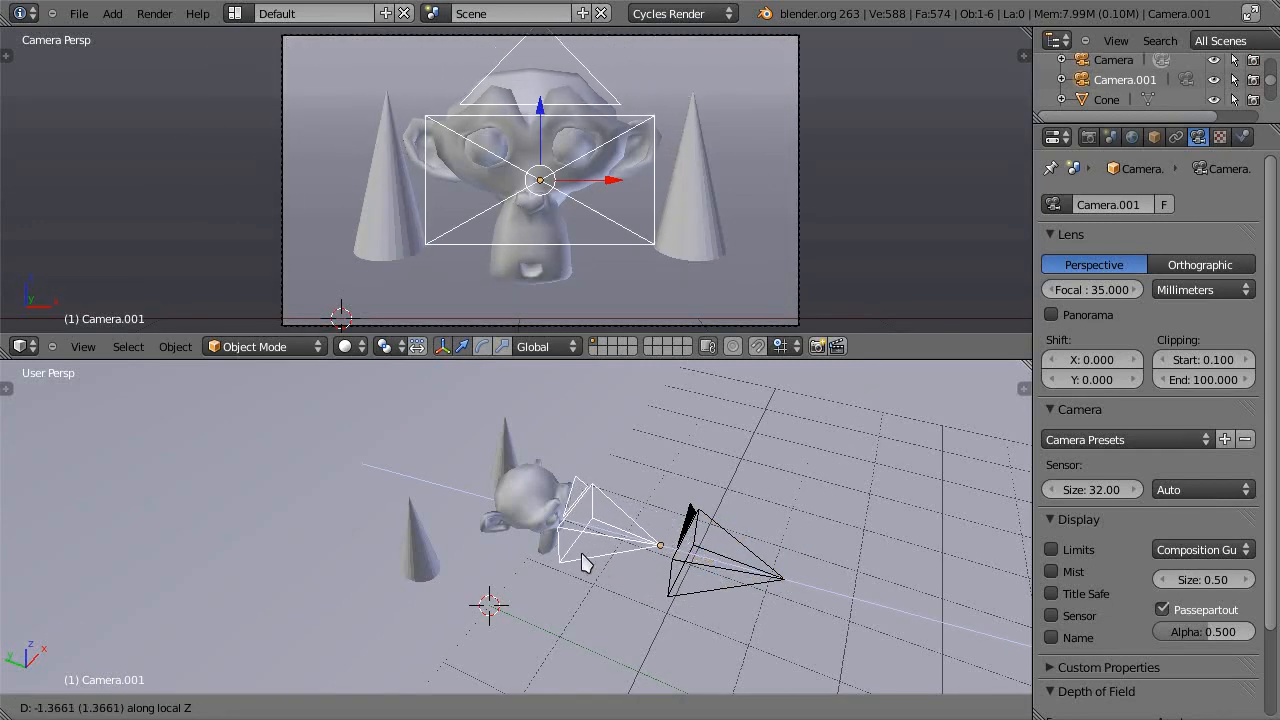
pyautogui.click(586, 557)
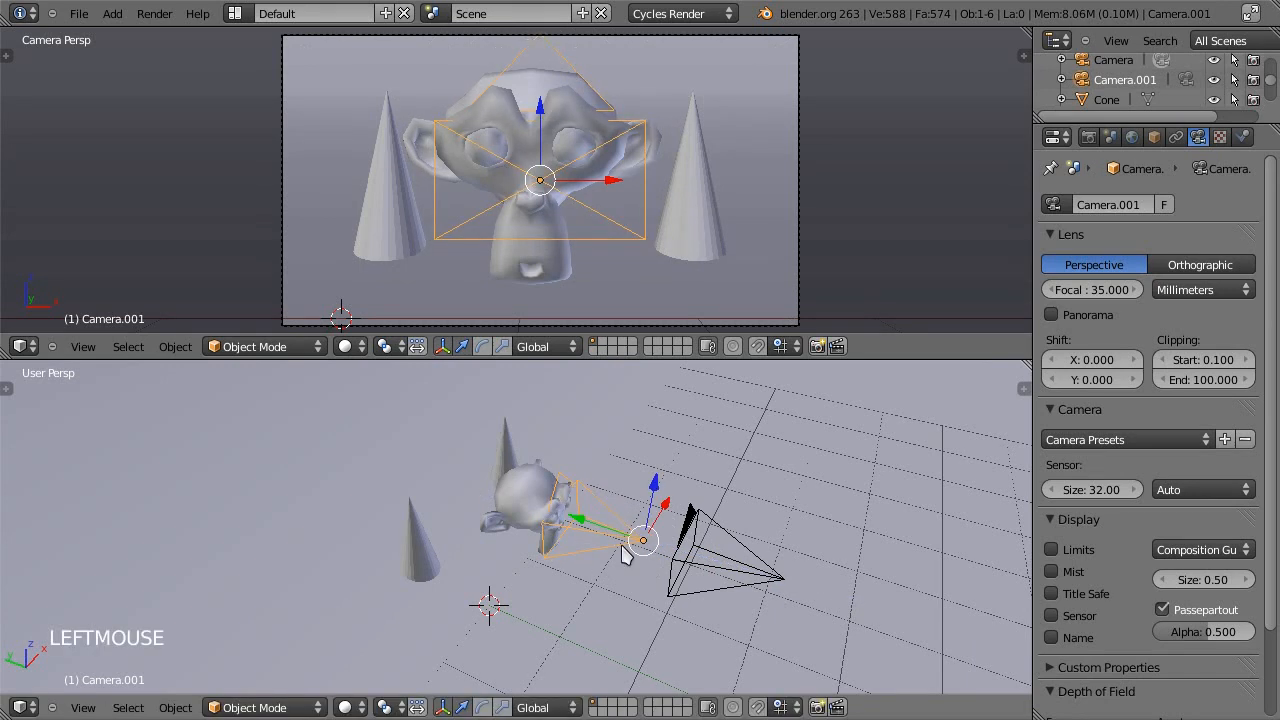
# Step: Rename the duplicated camera object nearest the monkey head as Camera 1
pyautogui.click(1155, 138)
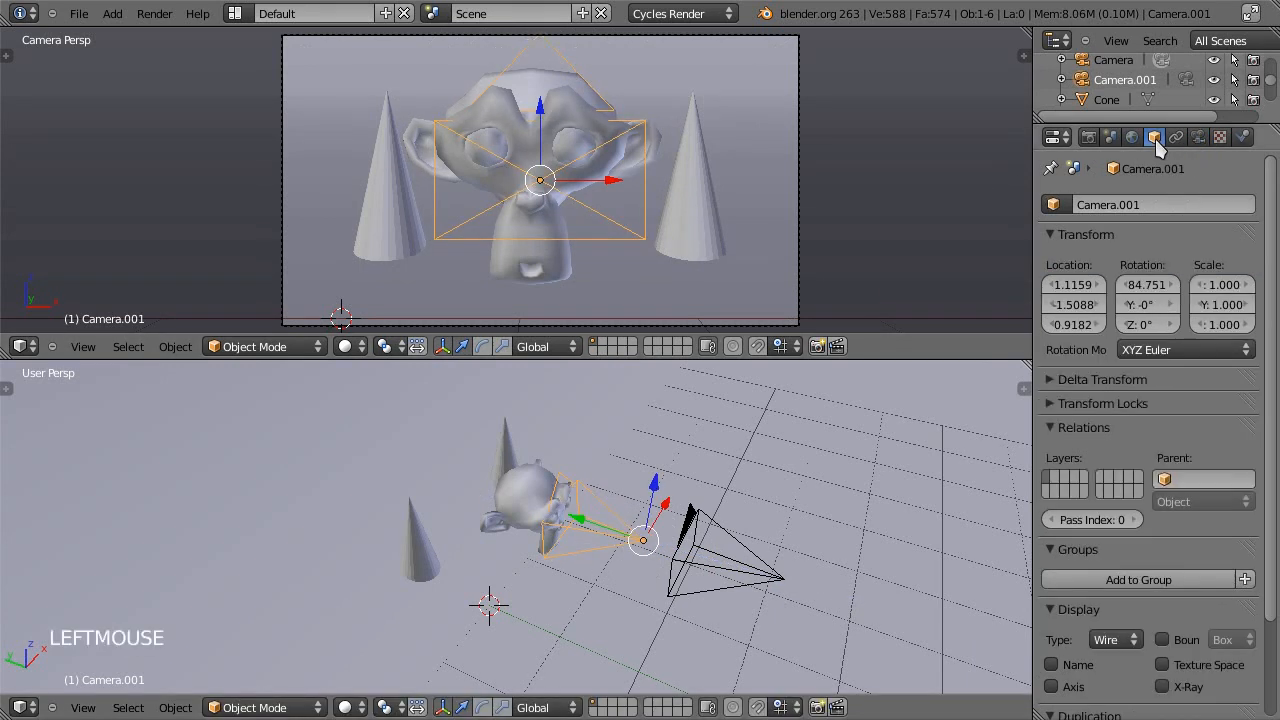
pyautogui.doubleClick(1160, 206)
pyautogui.press('BackSpace')
pyautogui.press('BackSpace')
pyautogui.press('BackSpace')
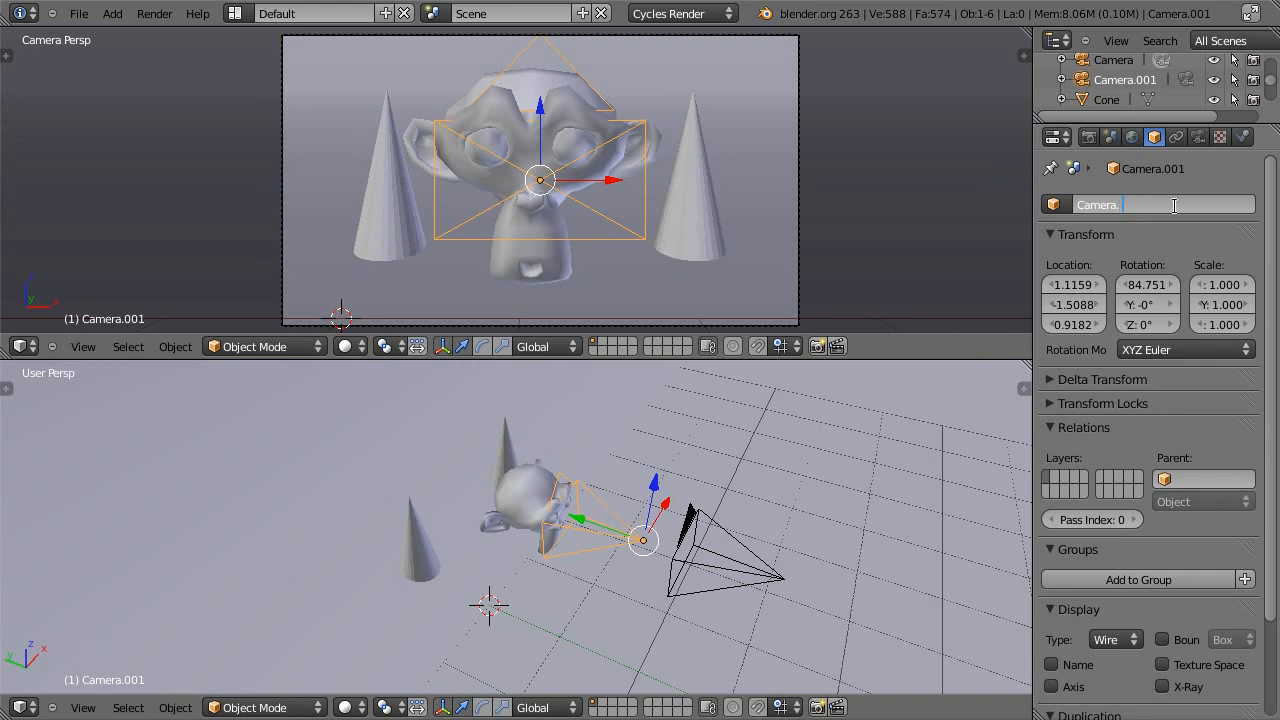
pyautogui.press('Return')
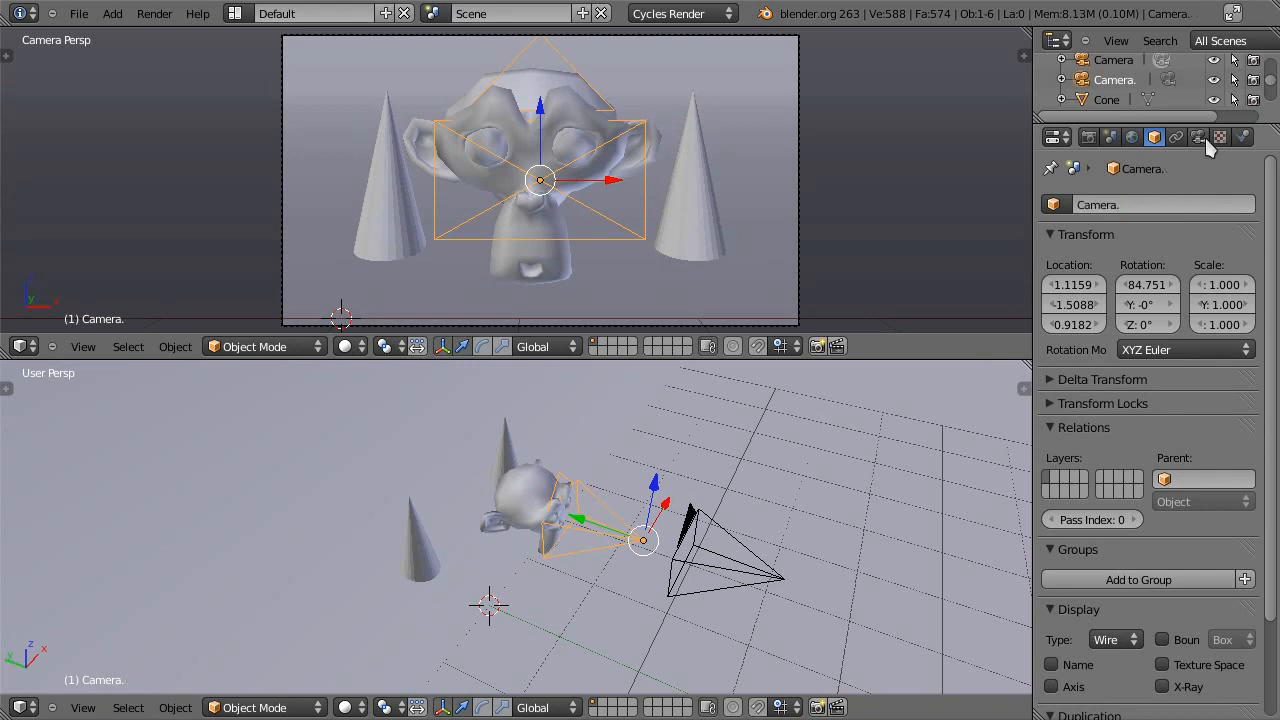
pyautogui.click(1138, 206)
pyautogui.press('BackSpace')
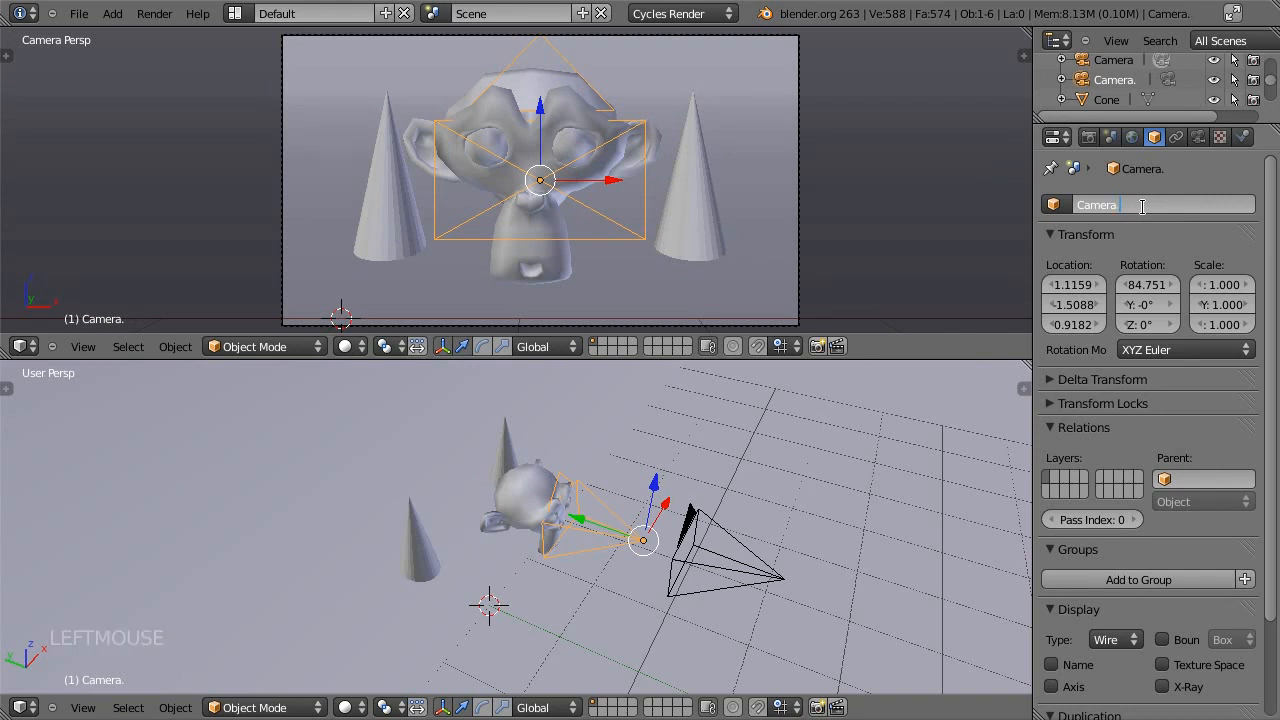
pyautogui.write('1')
pyautogui.press('Return')
# Step: Select the original camera farther from the monkey head and rename it Camera 2
pyautogui.rightClick(705, 515)
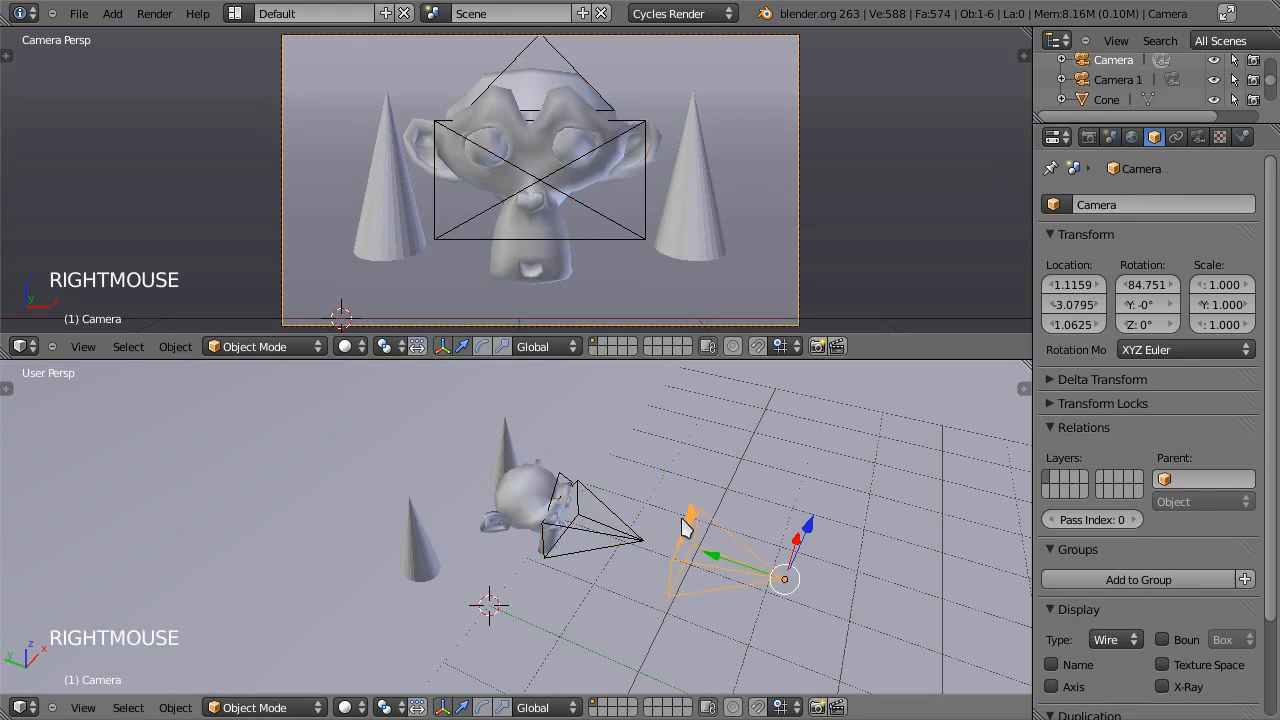
pyautogui.click(1146, 204)
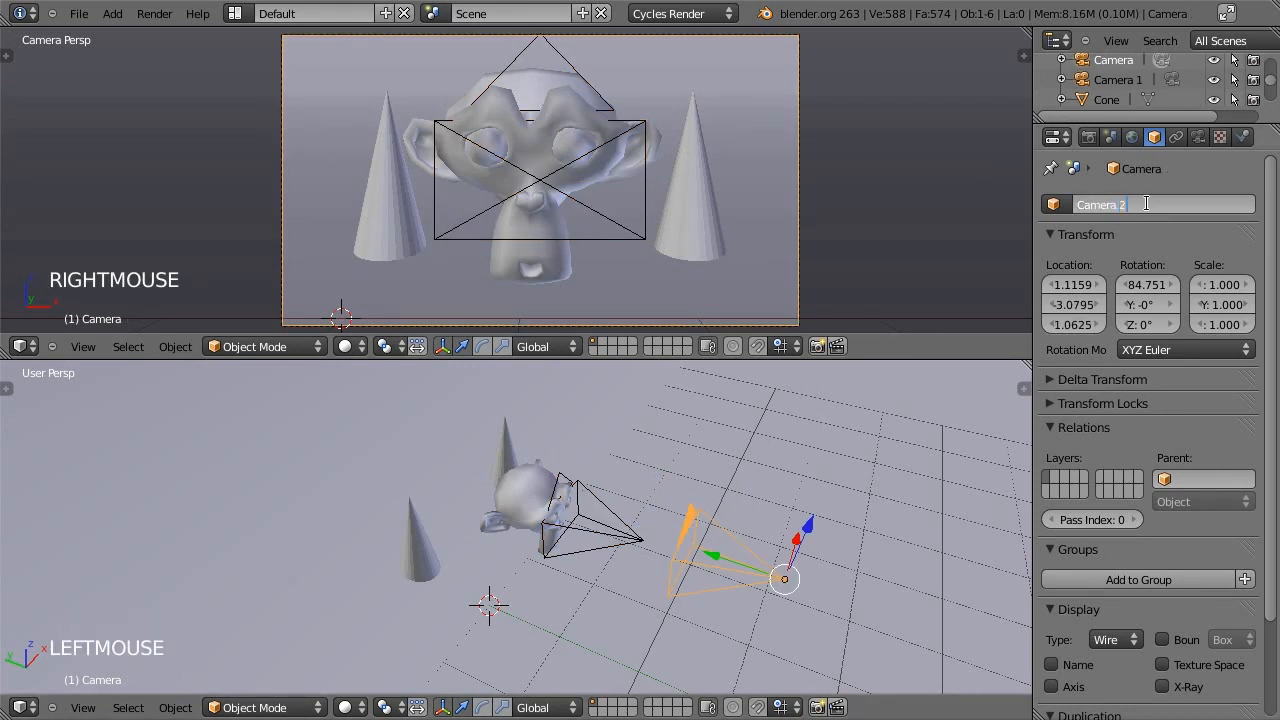
pyautogui.write('Camera 2')
pyautogui.press('Return')
# Step: Make Camera 1 the scene's active camera and reduce its focal length to about 17 mm so the whole head fits the frame
pyautogui.rightClick(609, 521)
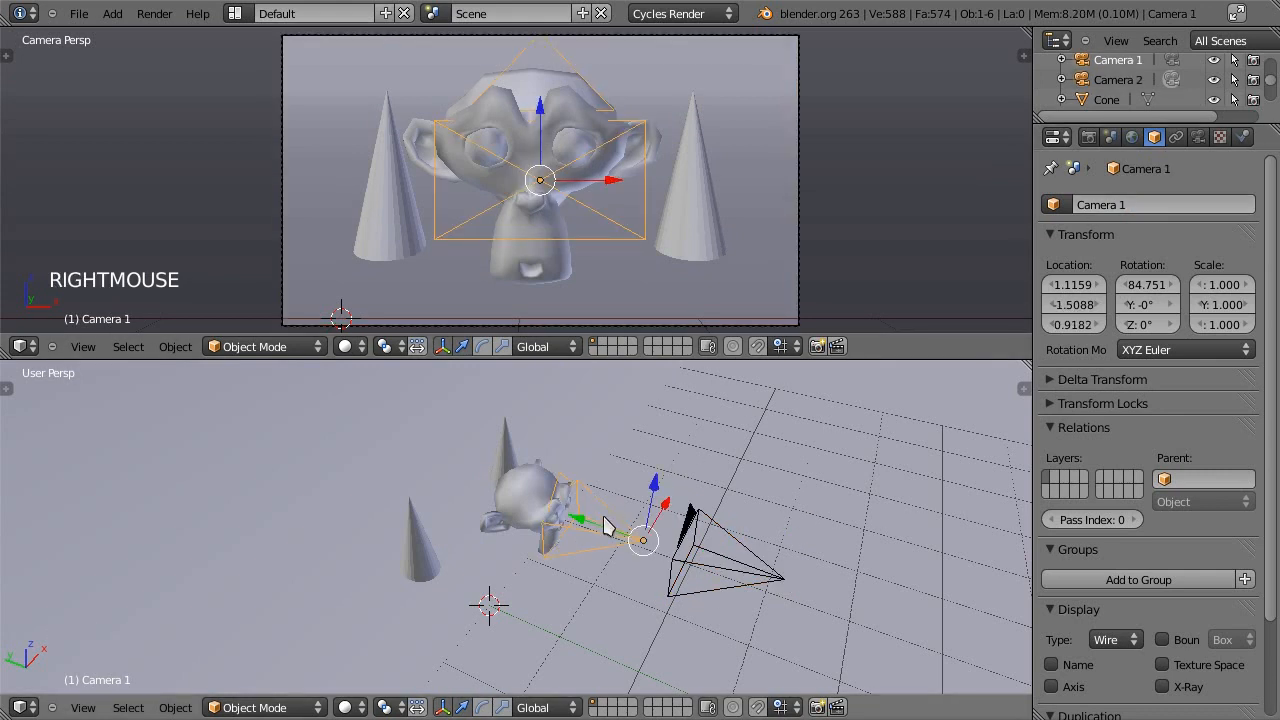
pyautogui.click(1110, 137)
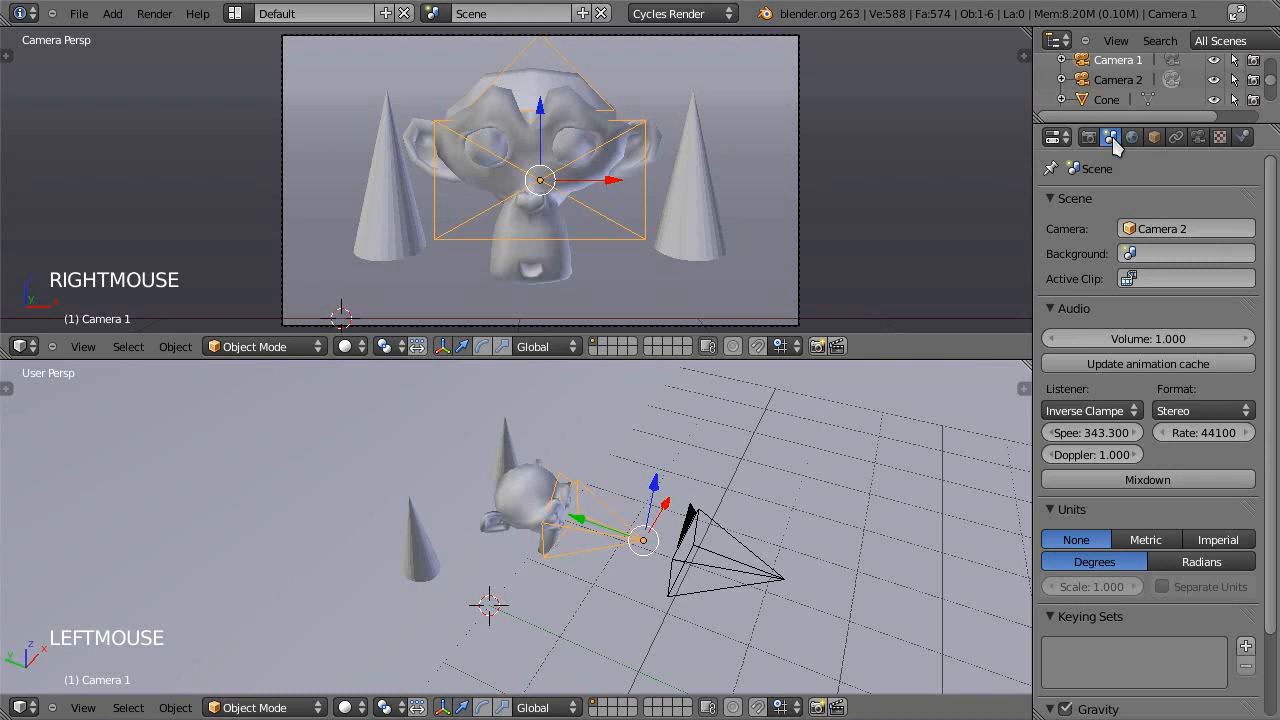
pyautogui.click(1155, 231)
pyautogui.click(1160, 257)
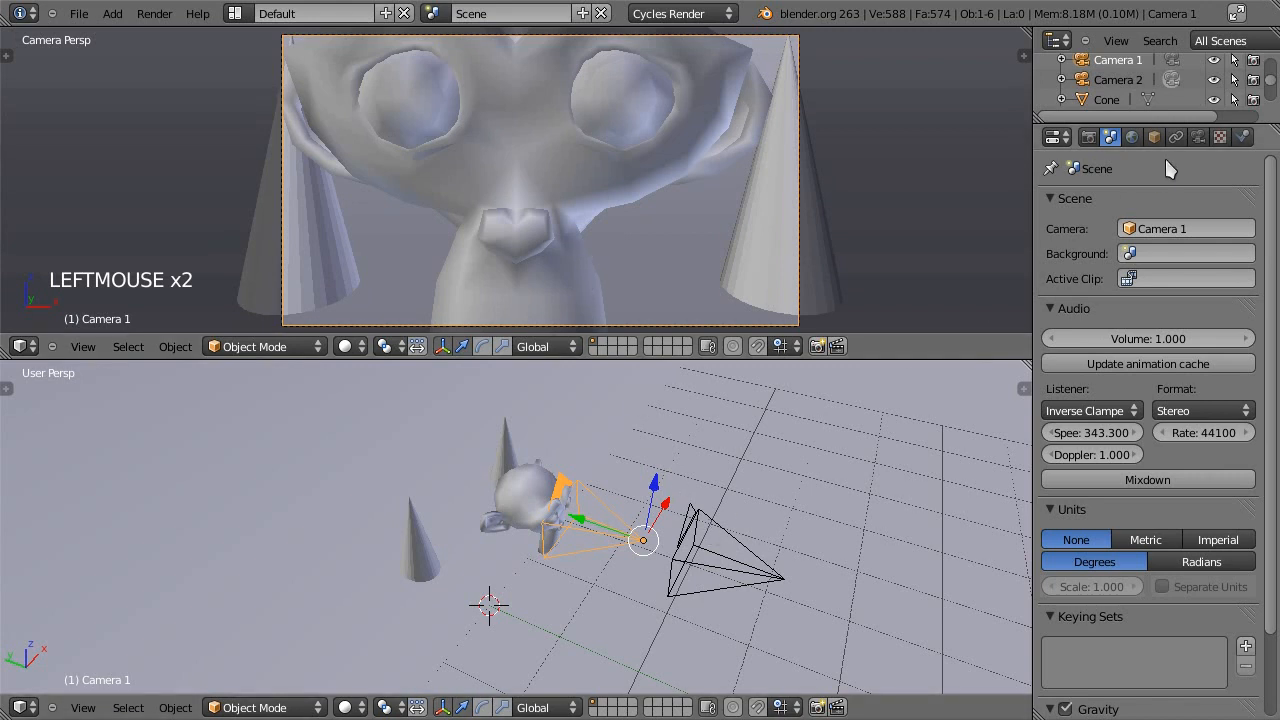
pyautogui.click(1197, 137)
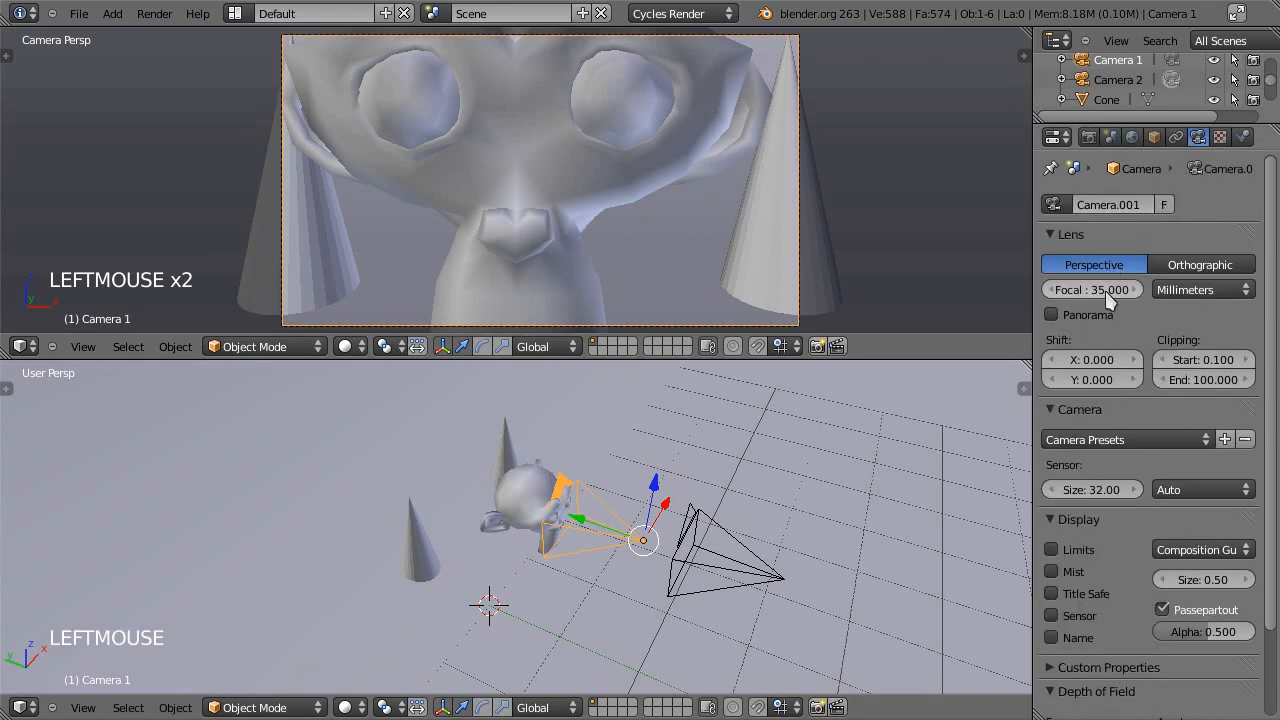
pyautogui.moveTo(1102, 292)
pyautogui.mouseDown()
pyautogui.moveTo(1065, 300)
pyautogui.moveTo(1091, 292)
pyautogui.mouseUp()
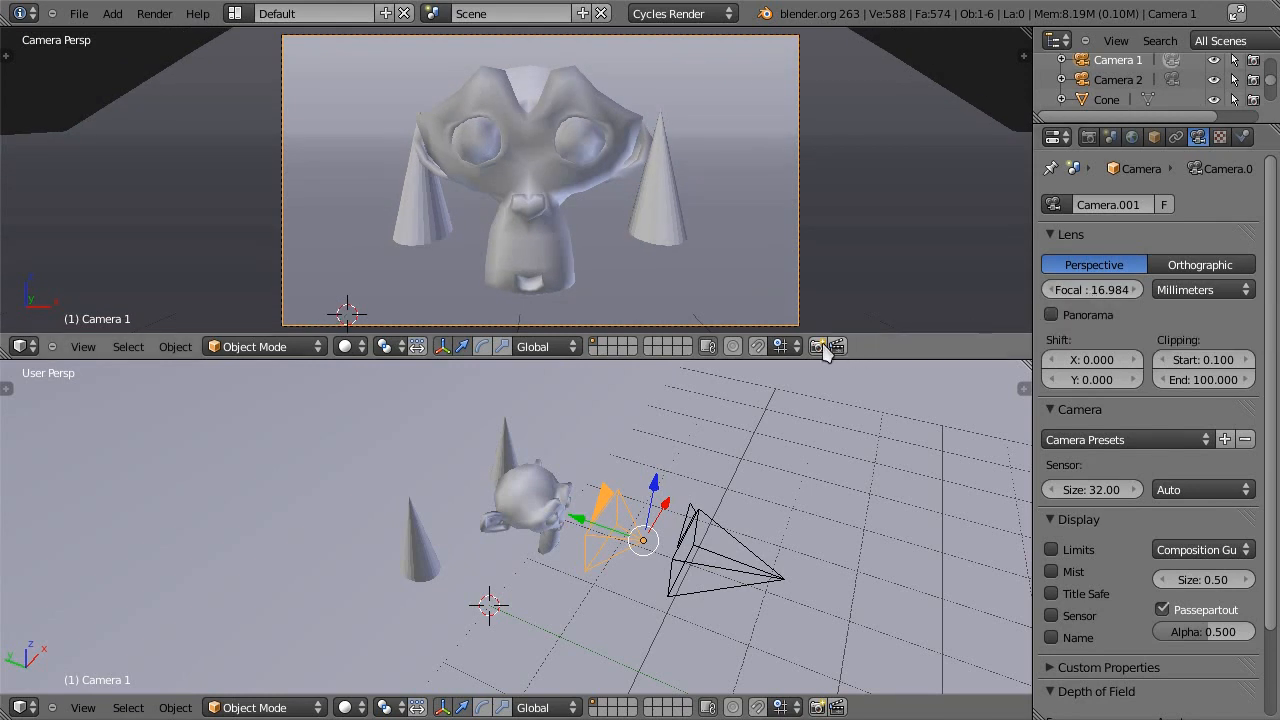
# Step: Select Camera 2 and make it the scene's active camera
pyautogui.rightClick(698, 538)
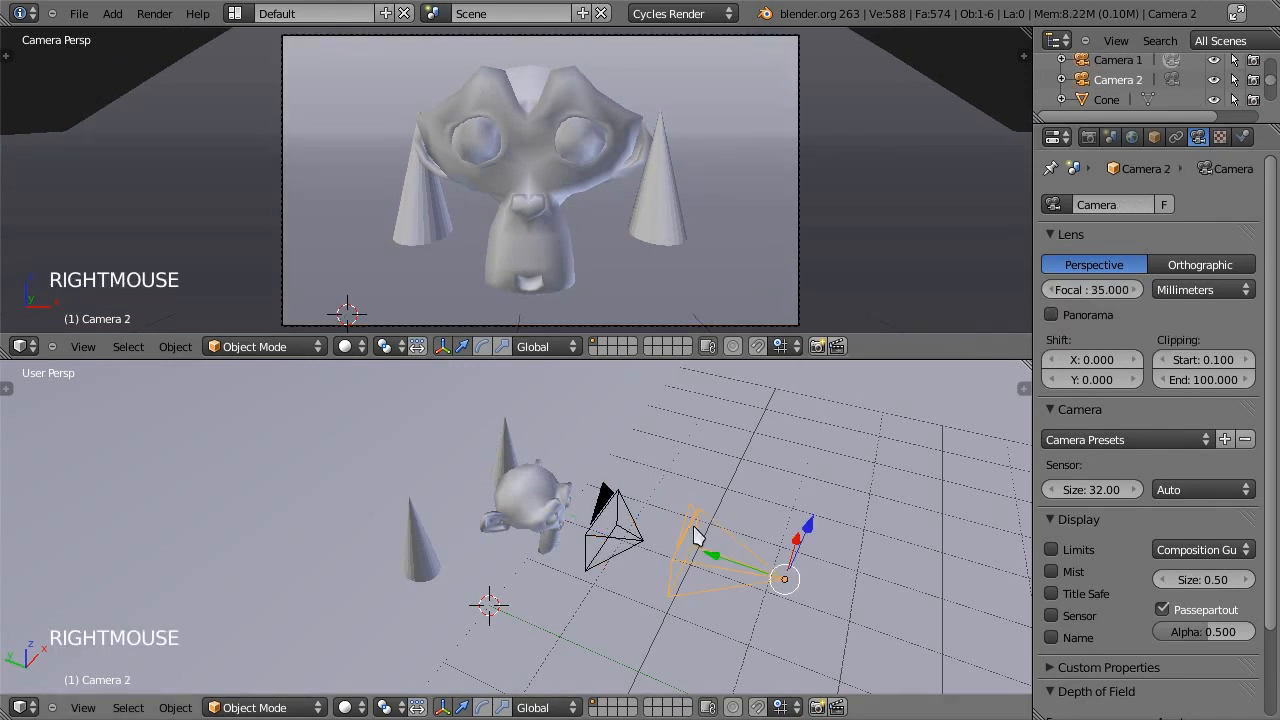
pyautogui.click(1110, 140)
pyautogui.click(1160, 229)
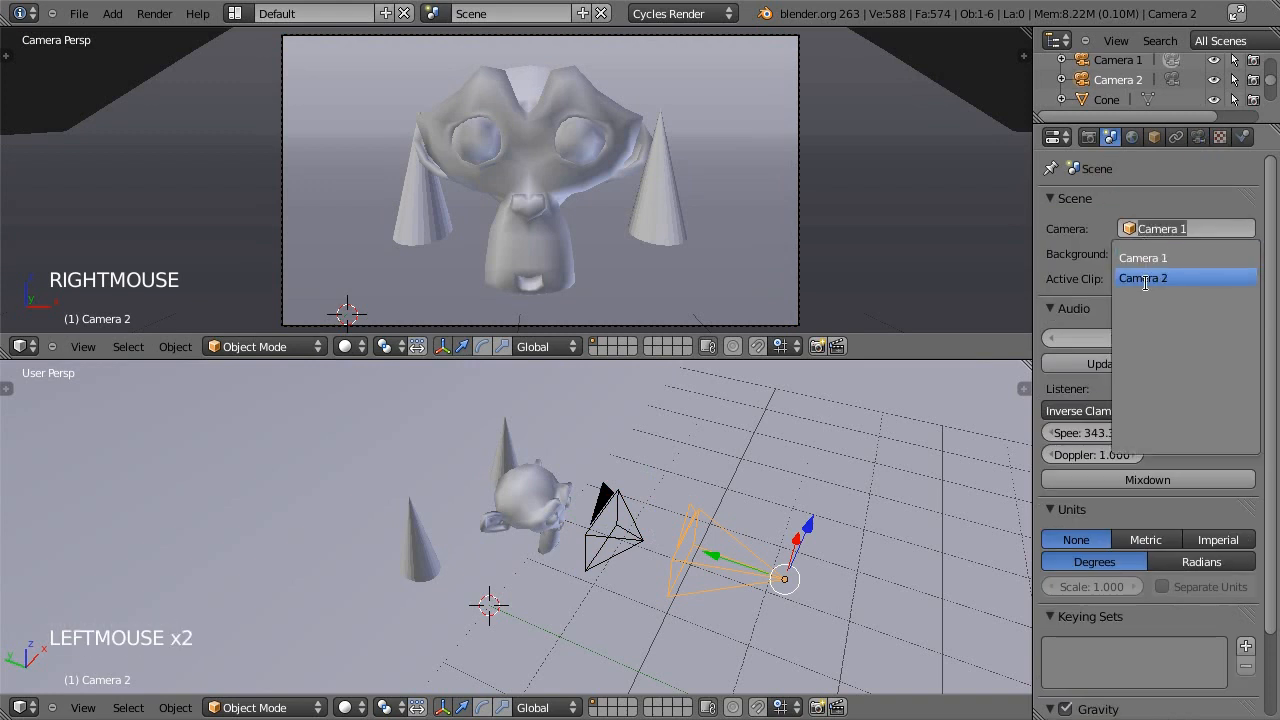
pyautogui.click(1147, 280)
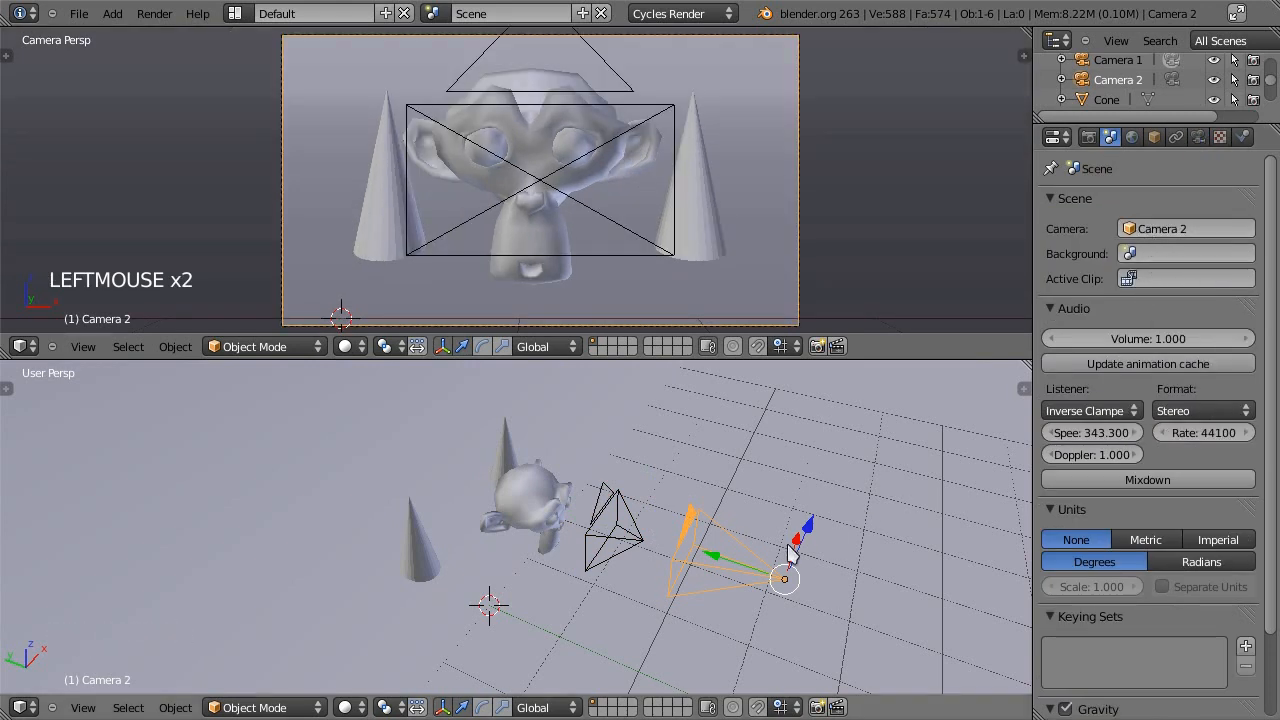
# Step: Duplicate Camera 2 and move the copy about 3 units along its local Z axis away from the monkey head
pyautogui.hotkey('shift', 'd')
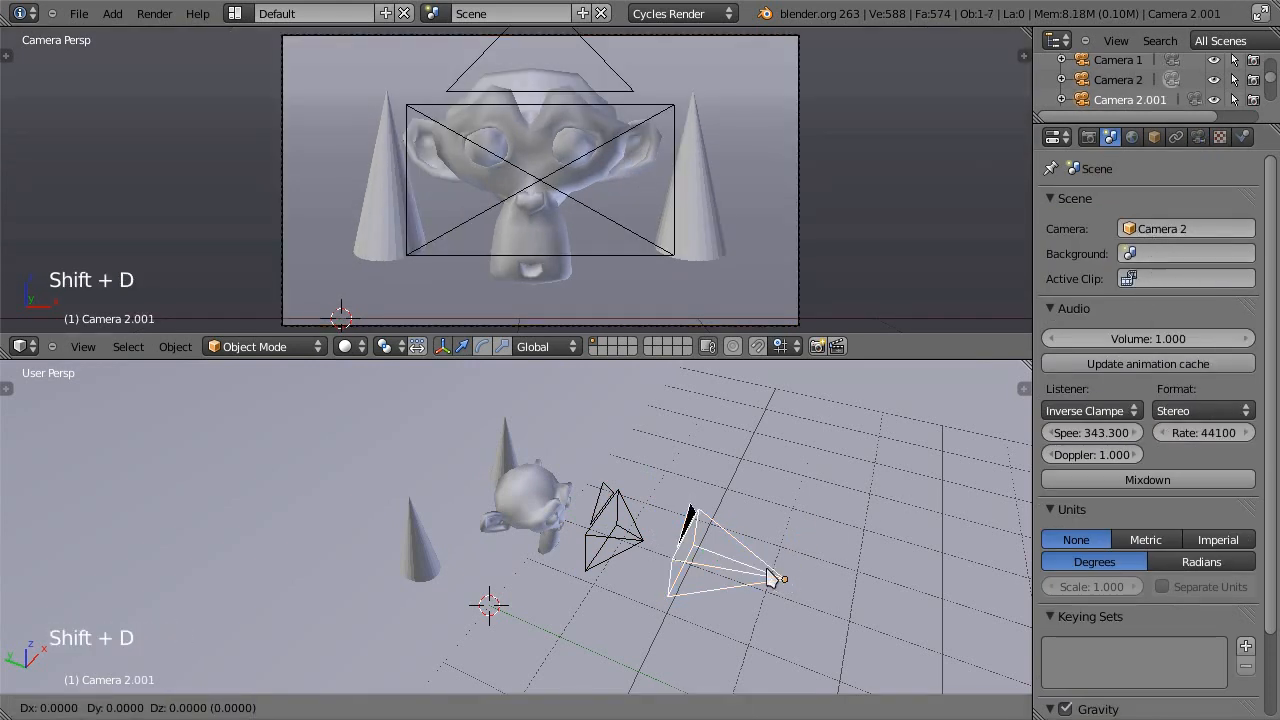
pyautogui.press('z')
pyautogui.press('z')
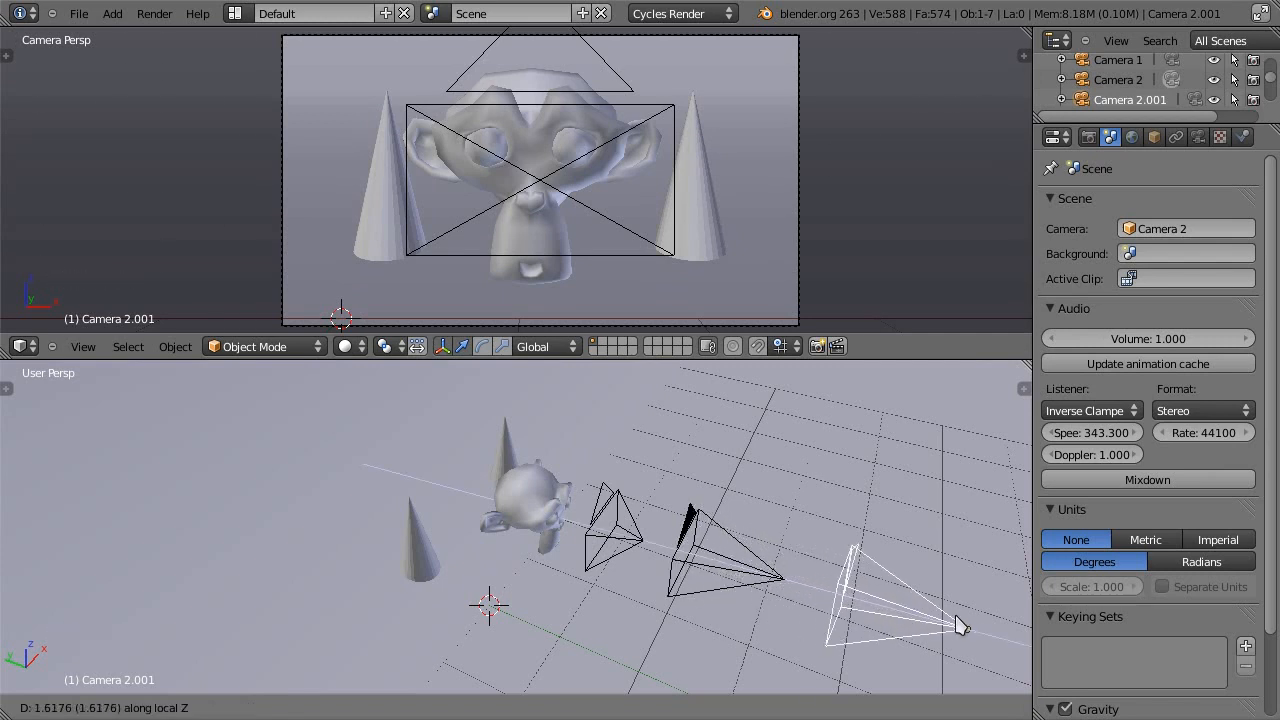
pyautogui.click(1150, 675)
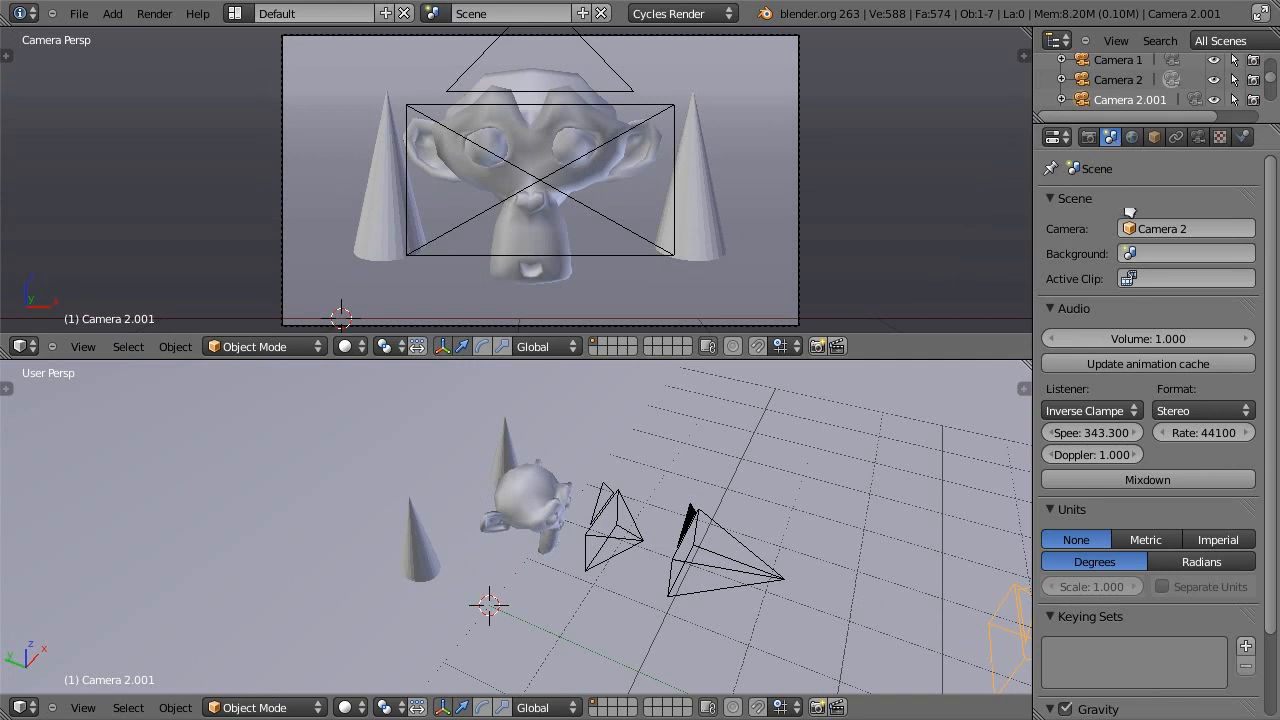
# Step: Rename the new farthest camera object as Camera 3
pyautogui.click(1154, 136)
pyautogui.doubleClick(1180, 204)
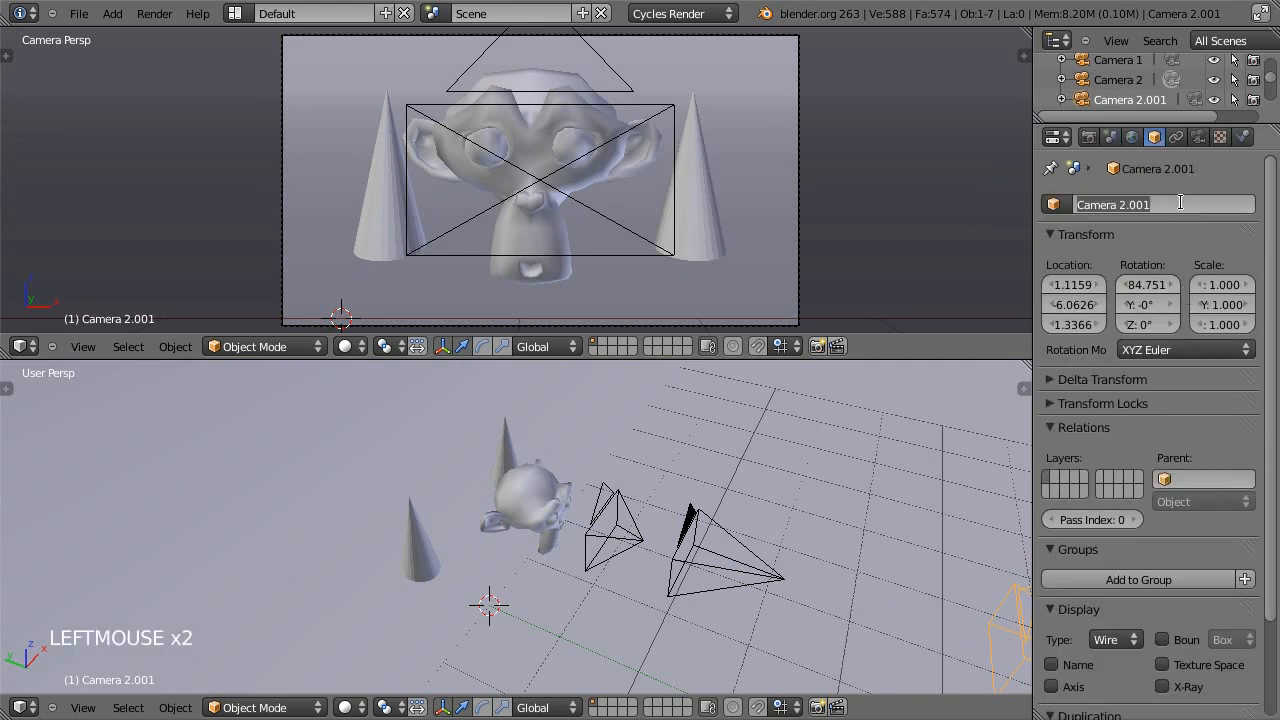
pyautogui.write('Camera')
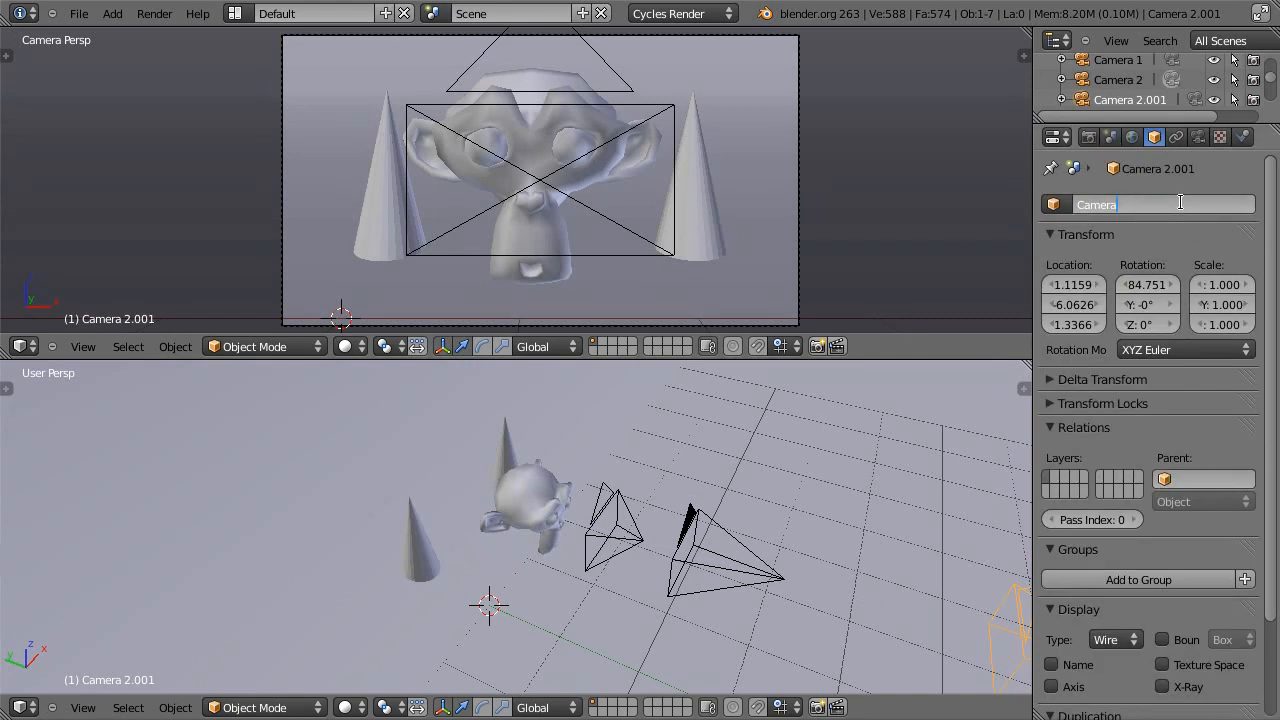
pyautogui.press('Return')
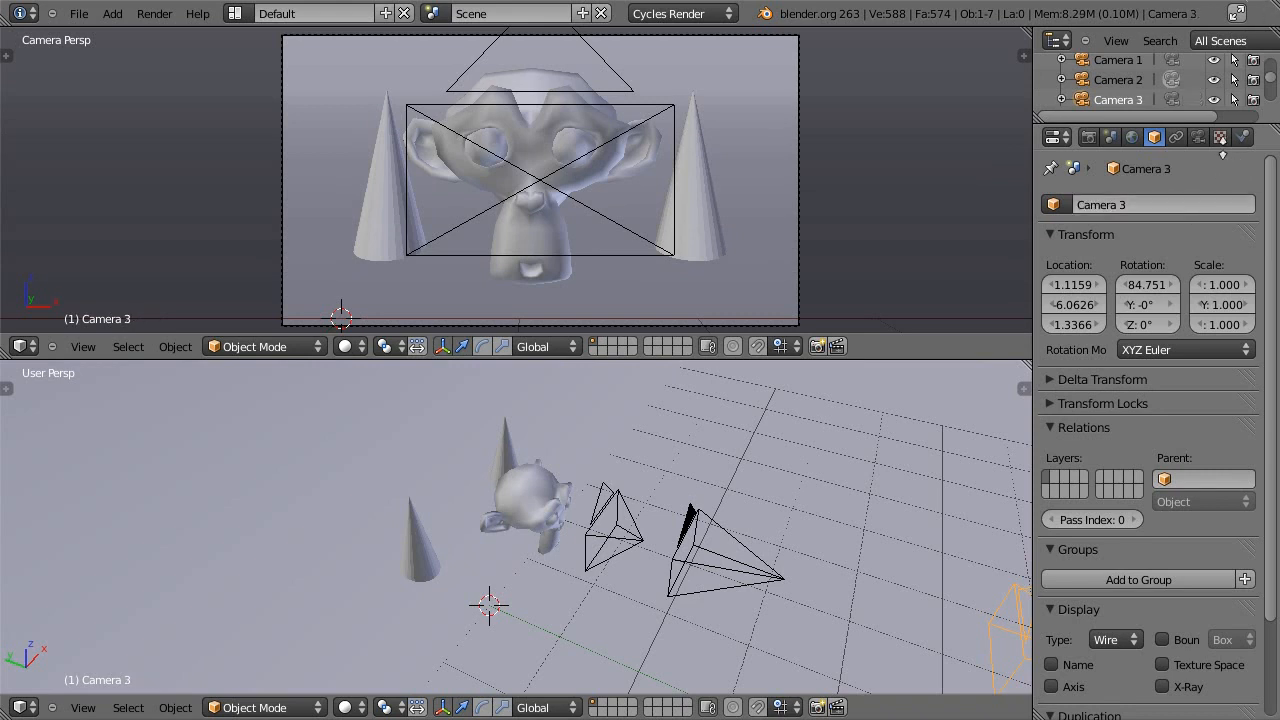
# Step: Make Camera 3 the scene's active camera and increase its focal length to about 69.3 mm to fill the frame with the head
pyautogui.click(1110, 137)
pyautogui.click(1162, 228)
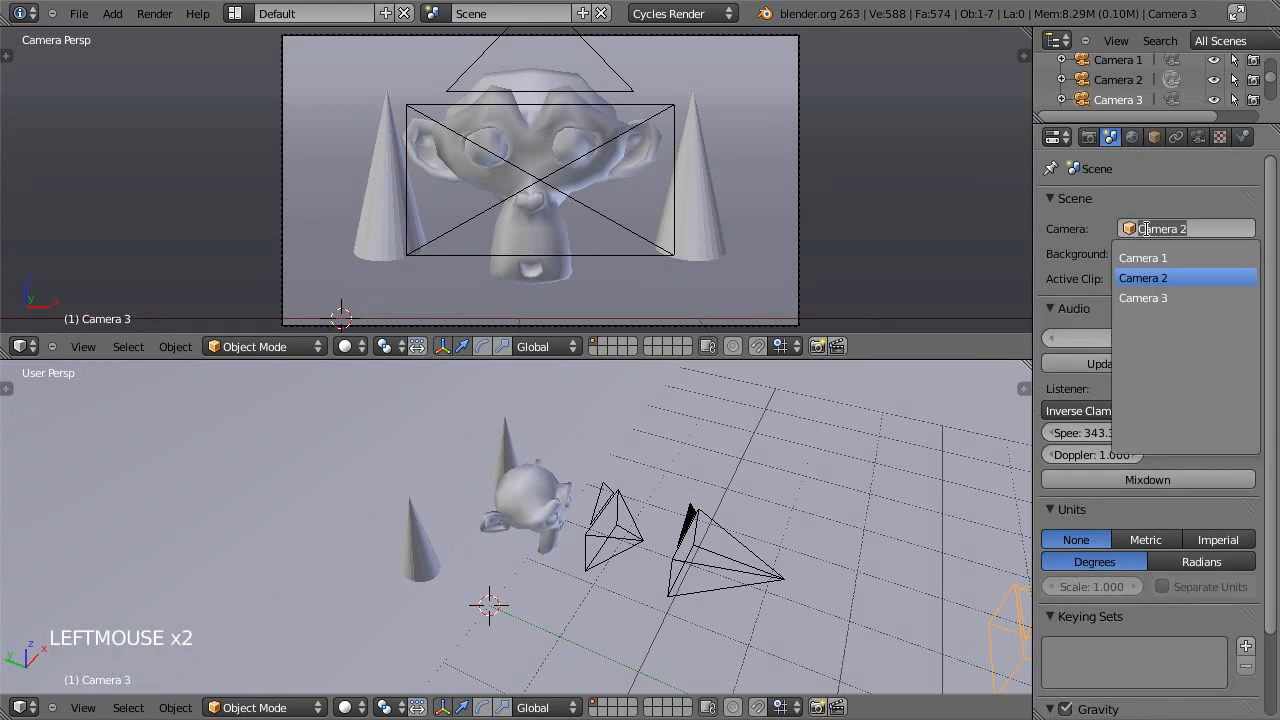
pyautogui.click(1150, 297)
pyautogui.click(1198, 137)
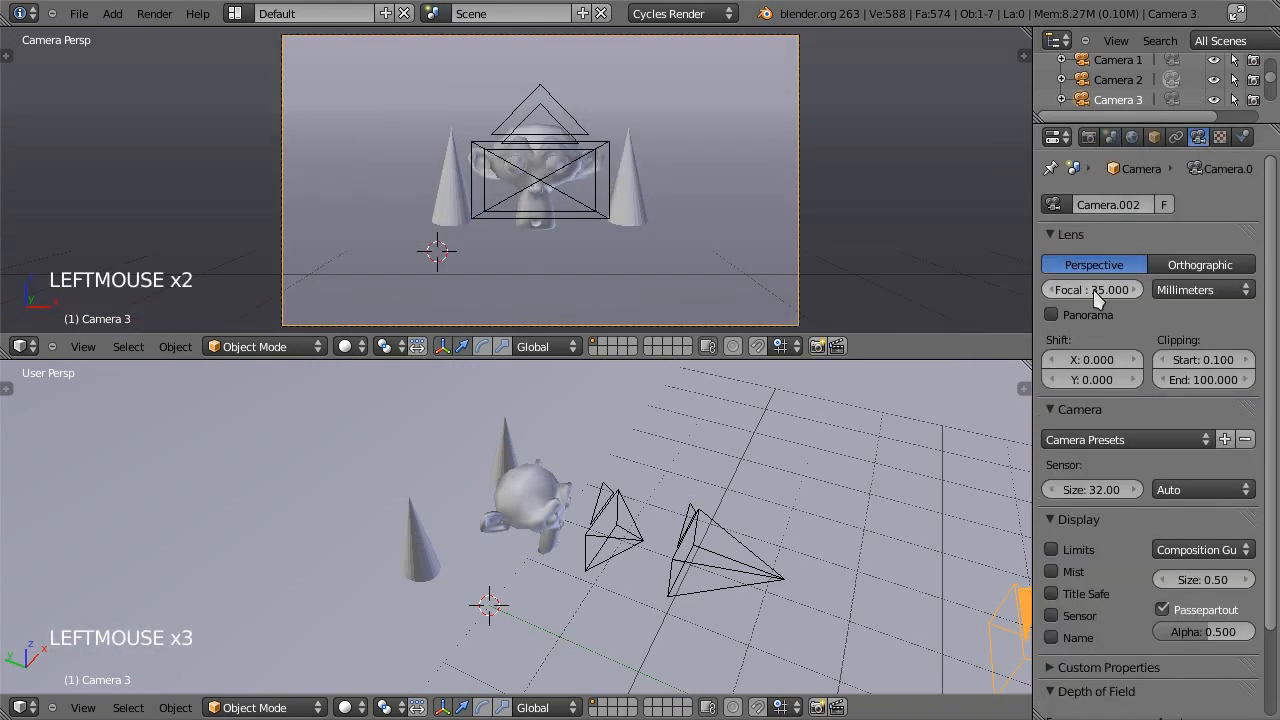
pyautogui.moveTo(1071, 293); pyautogui.dragTo(1133, 300)
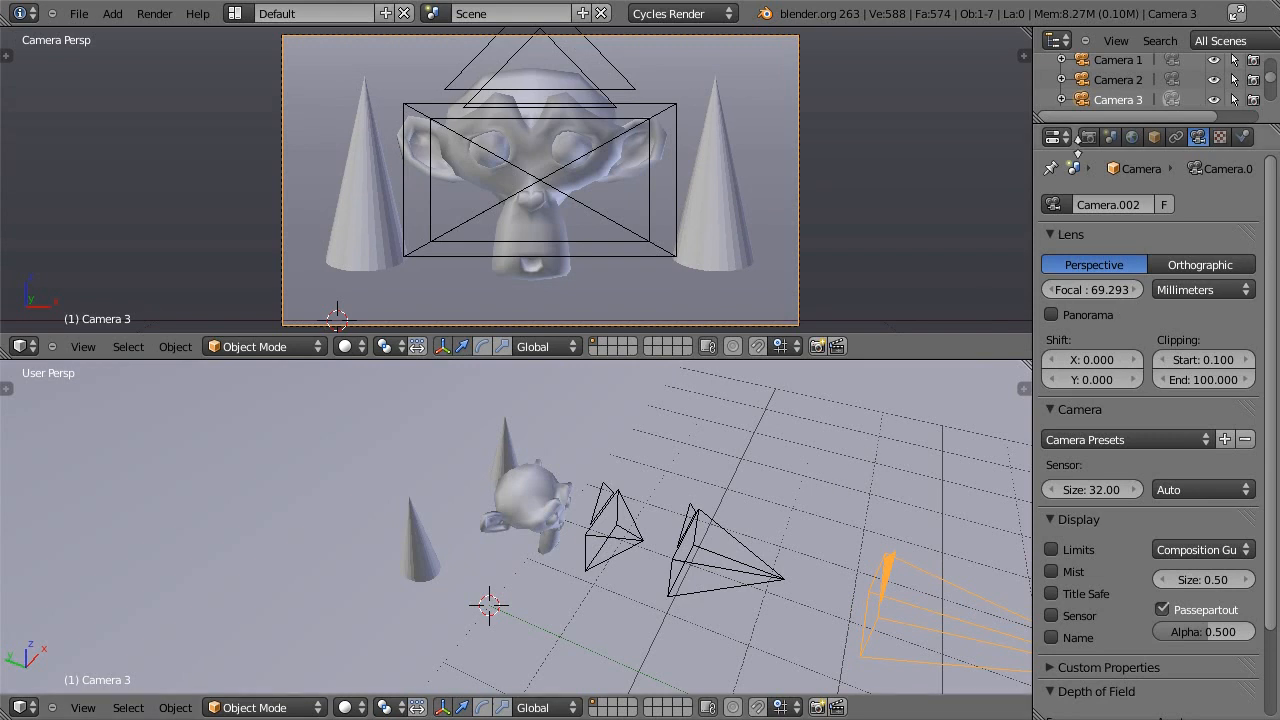
# Step: Compare the shots by switching the scene's active camera to Camera 2 and then to Camera 1
pyautogui.click(1111, 137)
pyautogui.click(1160, 229)
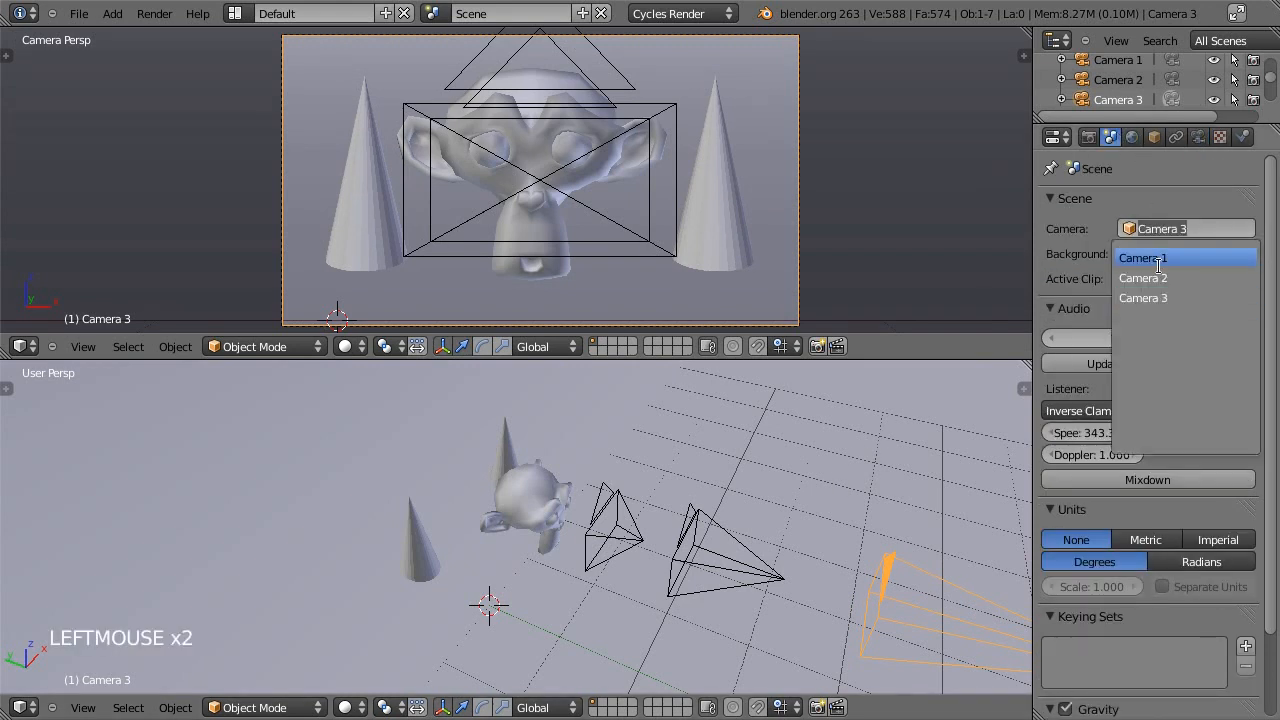
pyautogui.click(1160, 277)
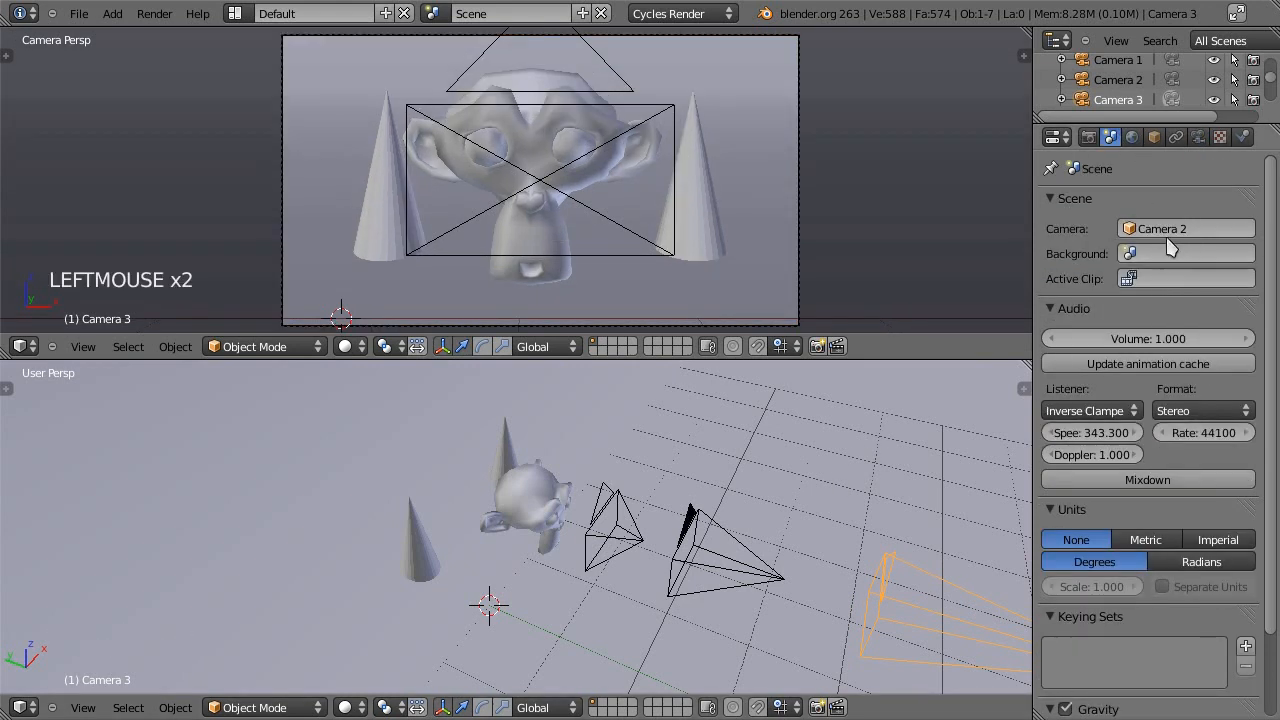
pyautogui.click(1166, 229)
pyautogui.click(1166, 258)
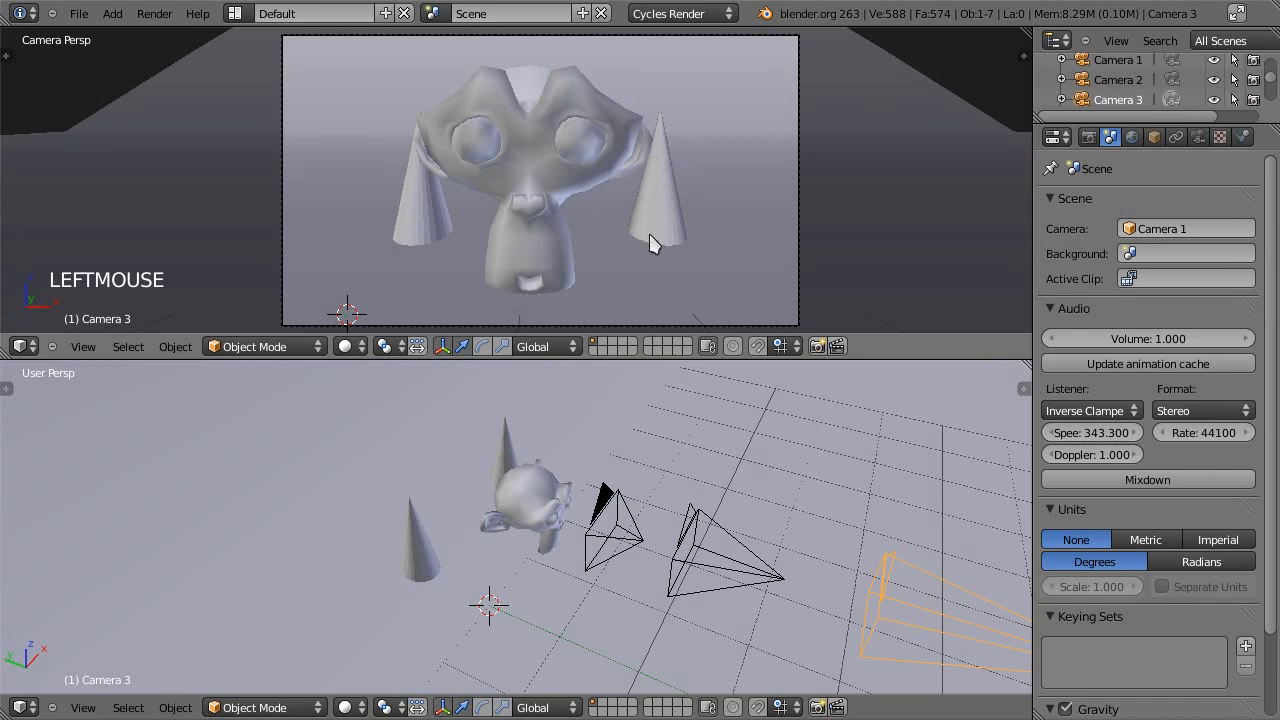
# Step: Select the monkey head and frame it together with the nearby cameras in the perspective view
pyautogui.moveTo(553, 515); pyautogui.dragTo(543, 543, button='middle')
pyautogui.scroll(-2, 517, 458)
pyautogui.scroll(3, 543, 543)
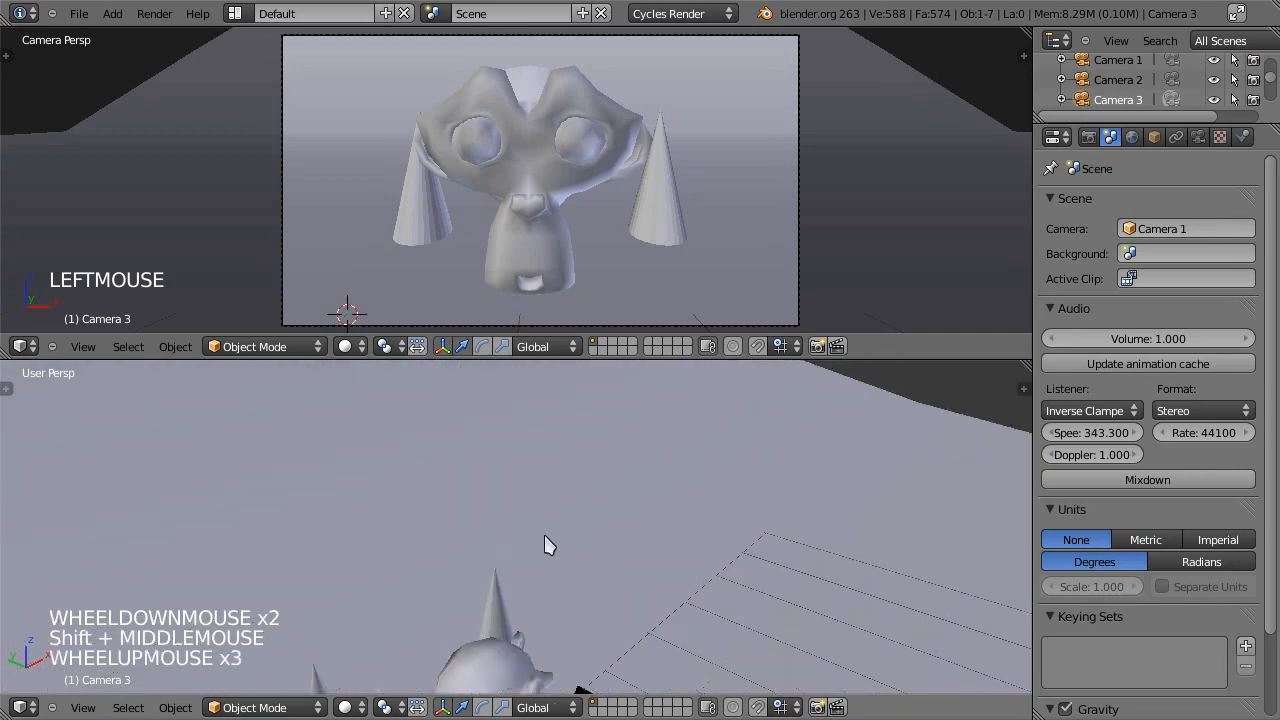
pyautogui.rightClick(455, 677)
pyautogui.press('KP_Decimal')
pyautogui.moveTo(423, 671); pyautogui.dragTo(495, 545, button='middle')
pyautogui.scroll(-1, 473, 540)
# Step: Make Camera 2 the scene's active camera, select it and show its lens settings
pyautogui.click(1155, 230)
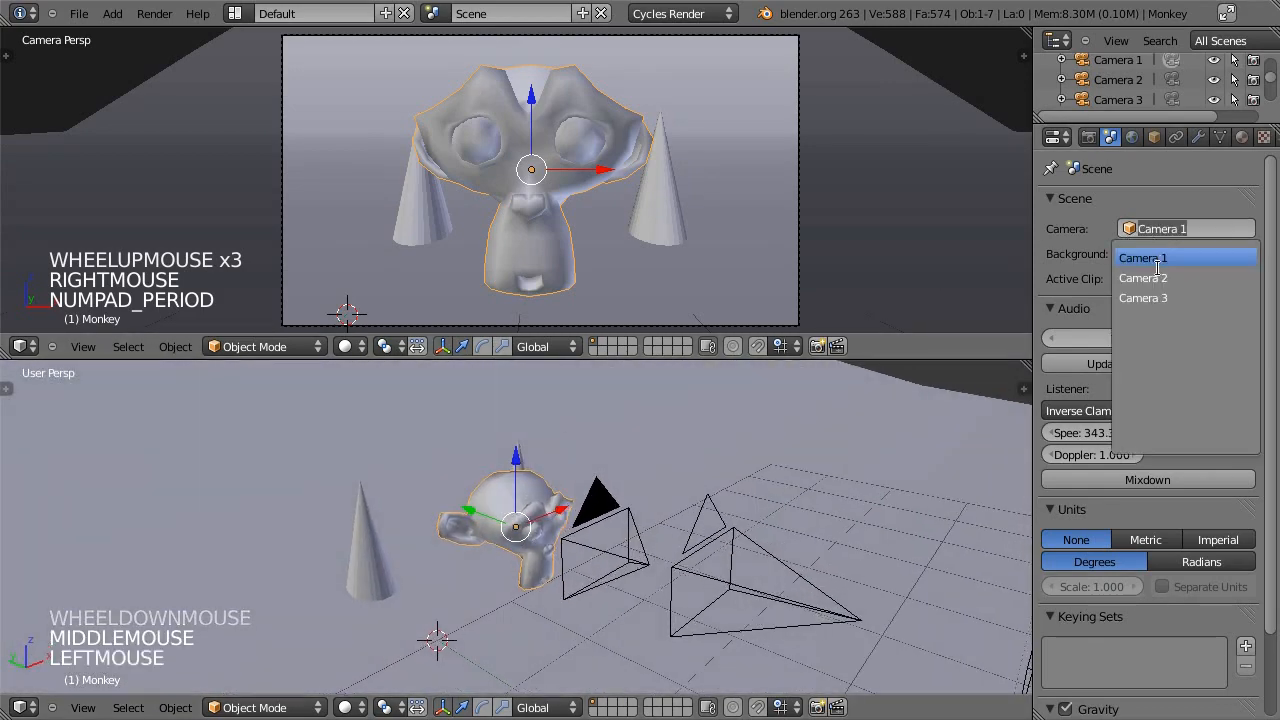
pyautogui.click(1148, 278)
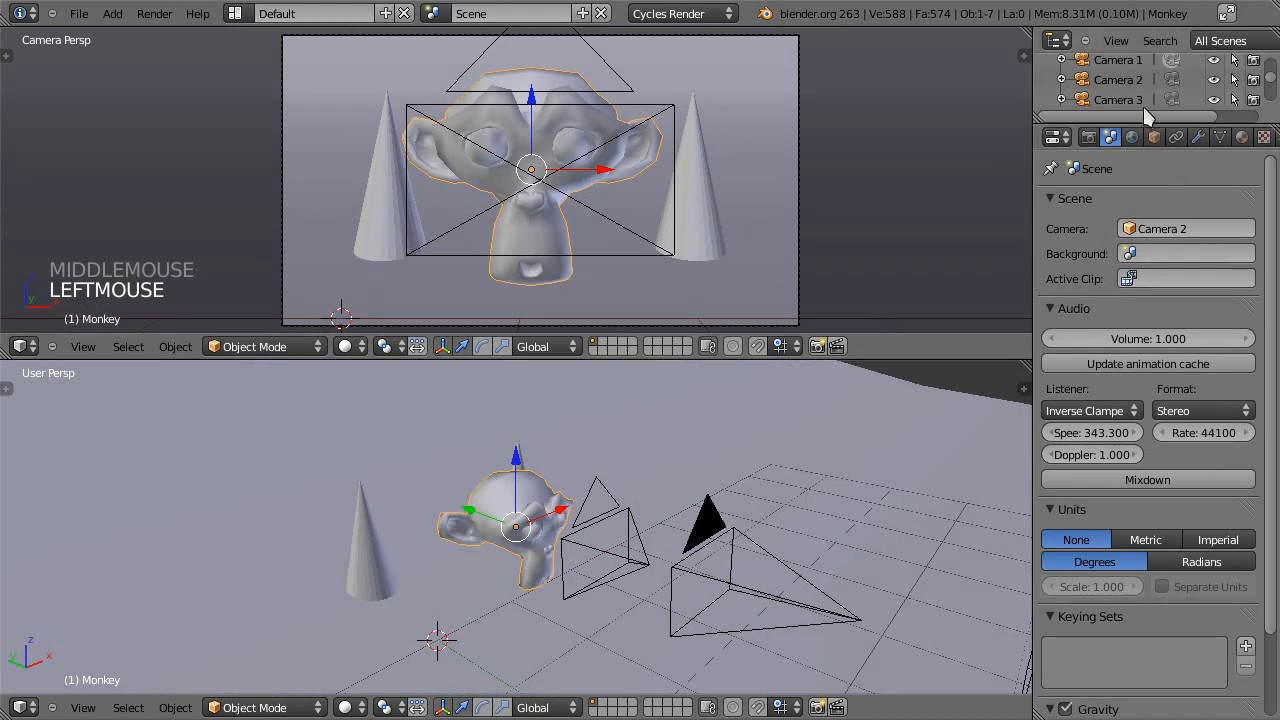
pyautogui.click(1120, 80)
pyautogui.click(1198, 138)
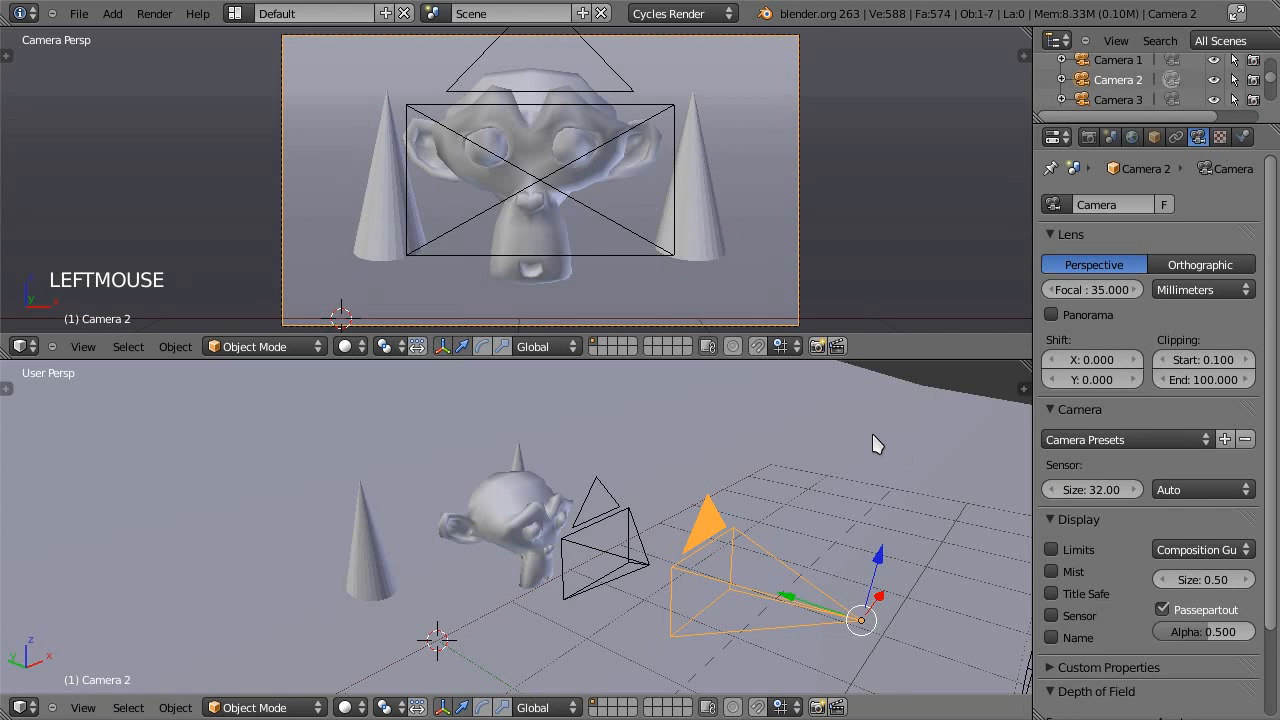
# Step: Make Camera 3 the scene's active camera, select it and show its lens settings
pyautogui.scroll(-2, 918, 437)
pyautogui.click(1110, 137)
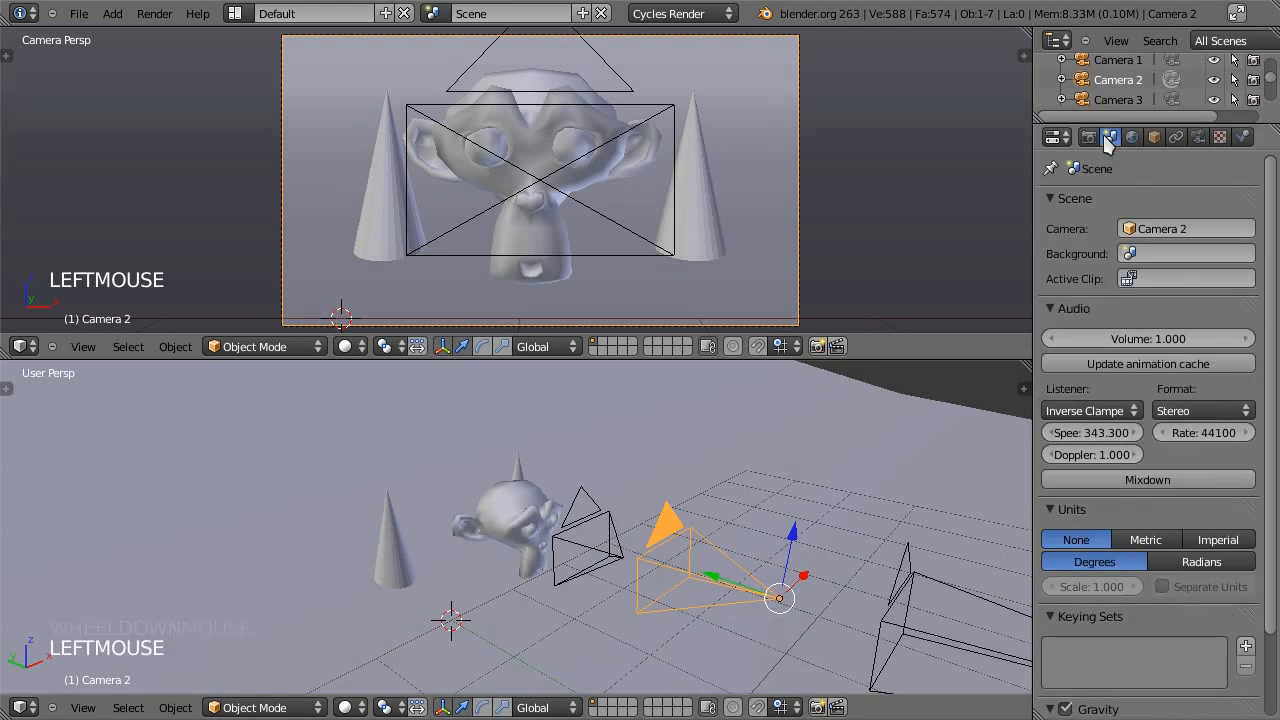
pyautogui.click(1185, 228)
pyautogui.click(1168, 302)
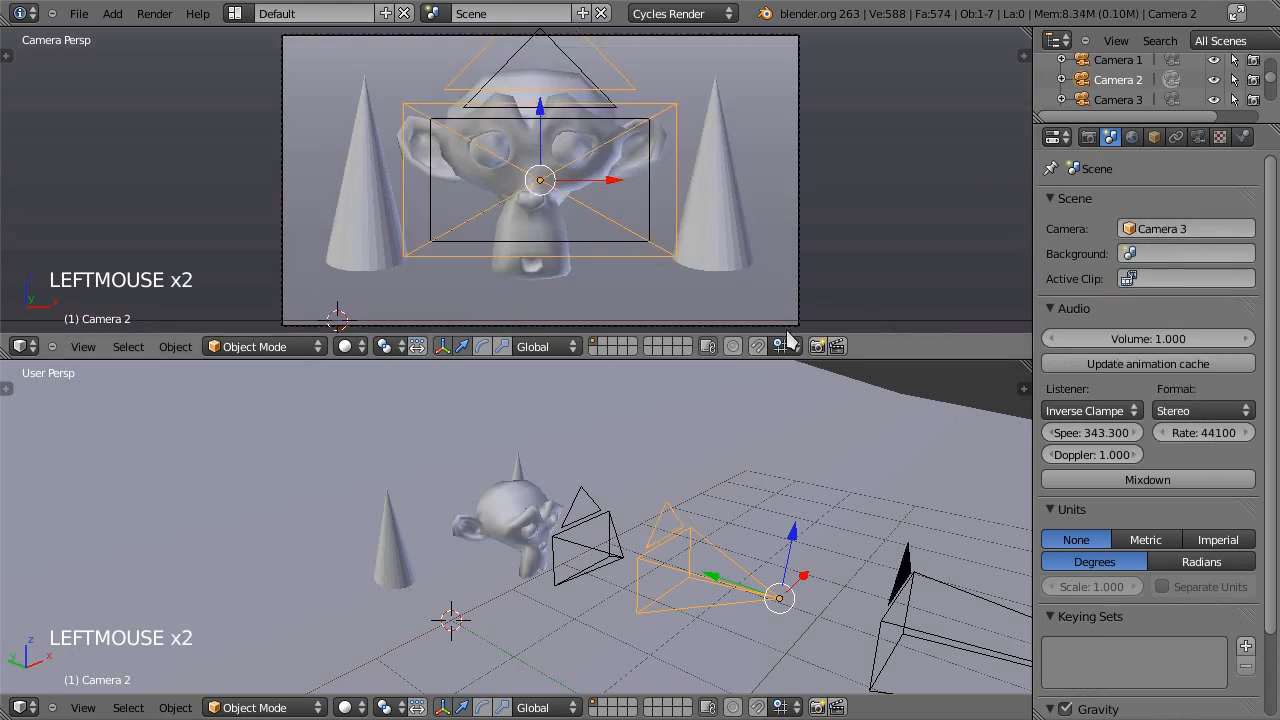
pyautogui.click(1199, 136)
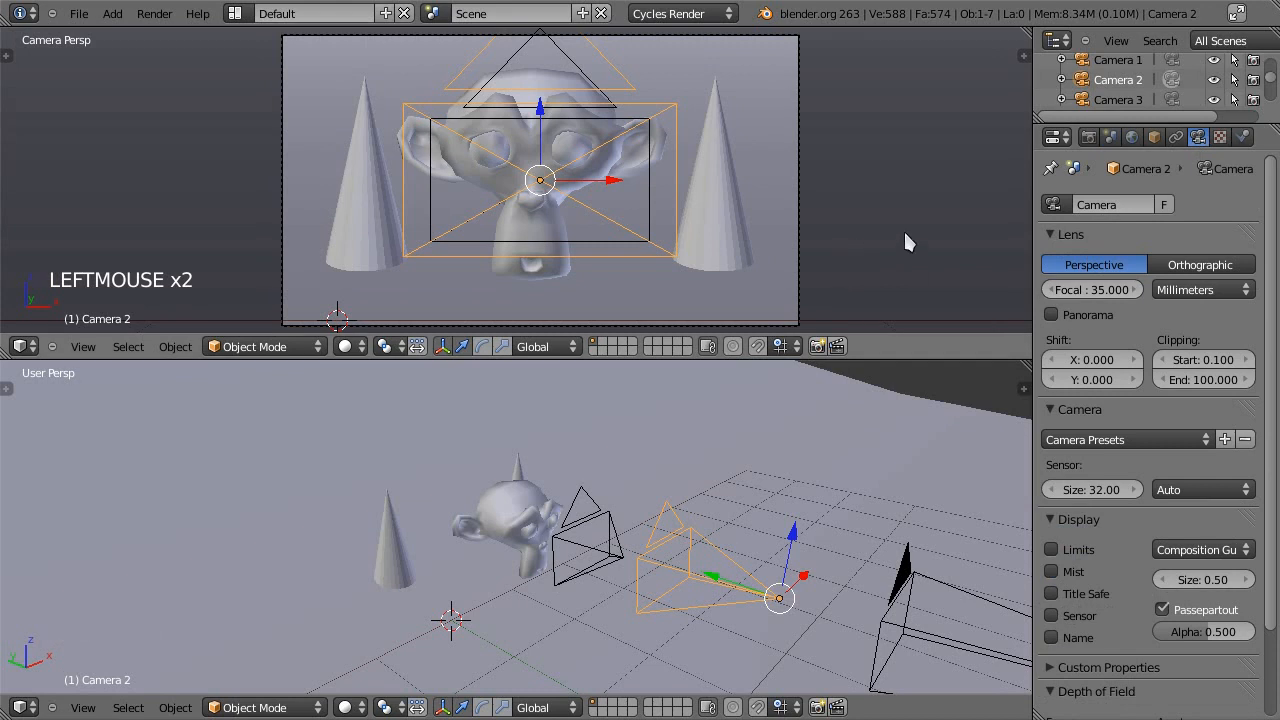
pyautogui.click(1110, 100)
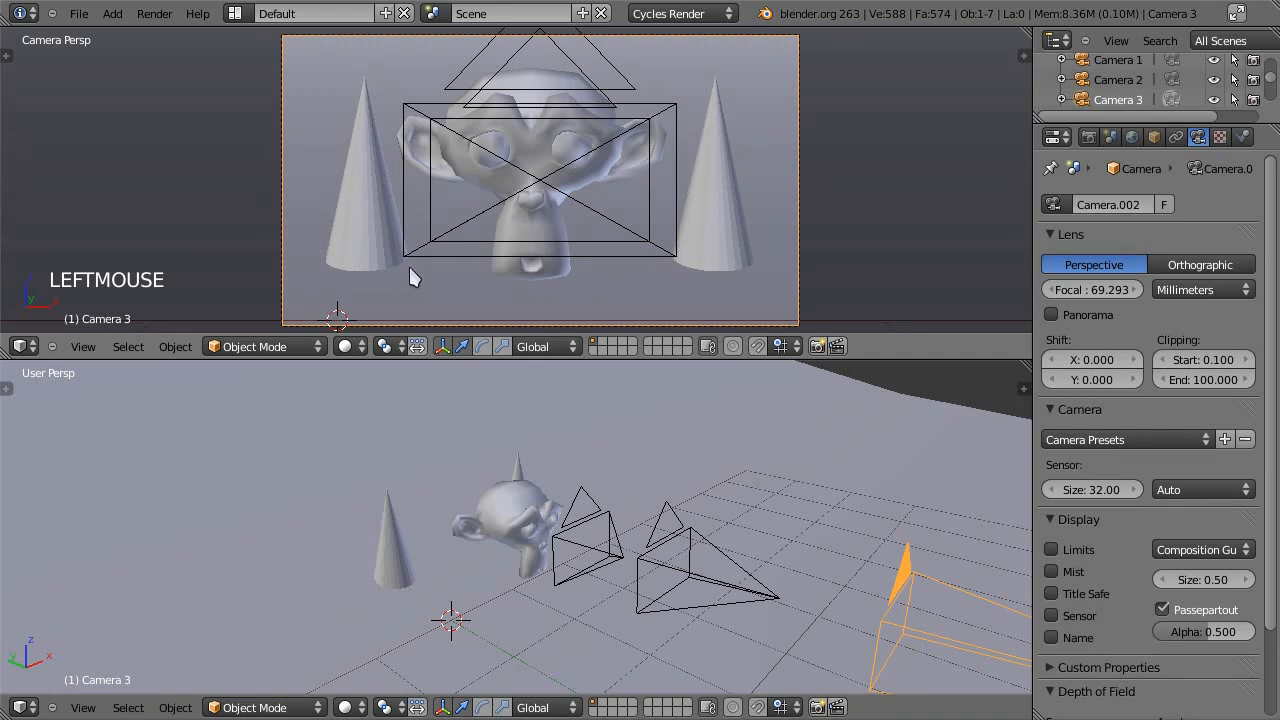
# Step: Select Camera 1 in the perspective view, make it the scene's active camera and show its lens settings
pyautogui.scroll(-1, 410, 265)
pyautogui.scroll(-1, 649, 500)
pyautogui.scroll(-3, 782, 619)
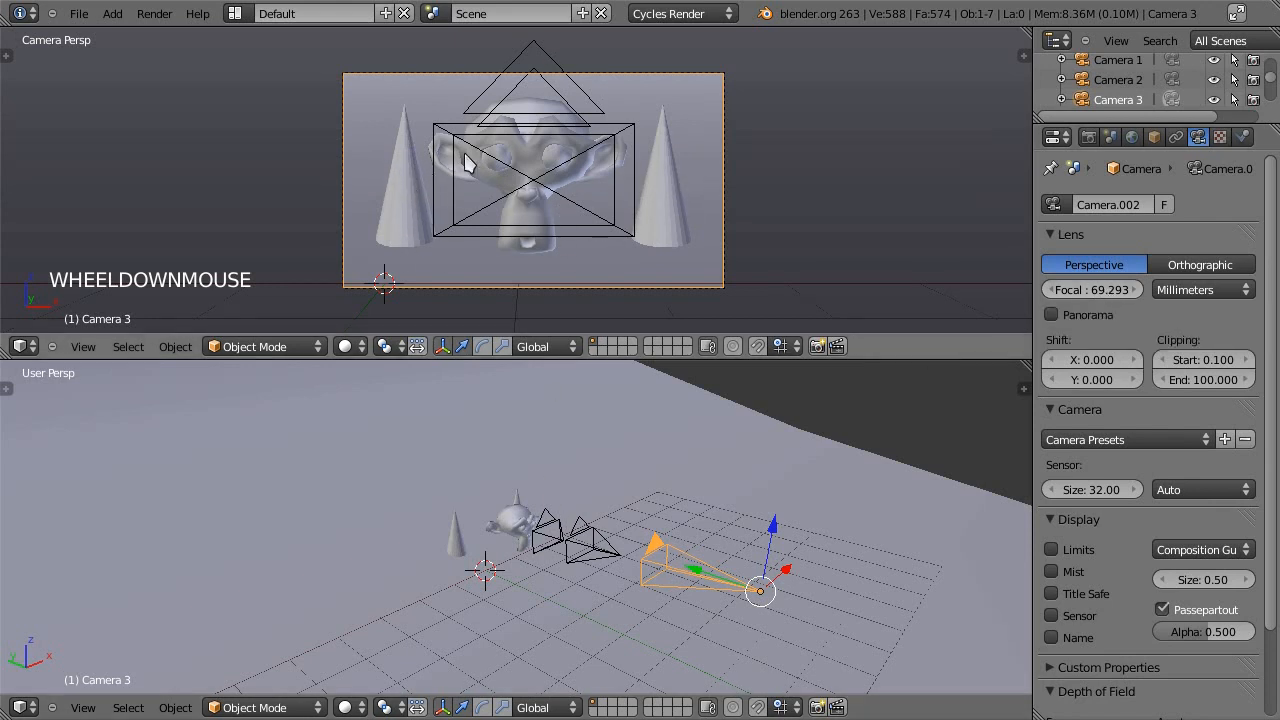
pyautogui.scroll(2, 497, 205)
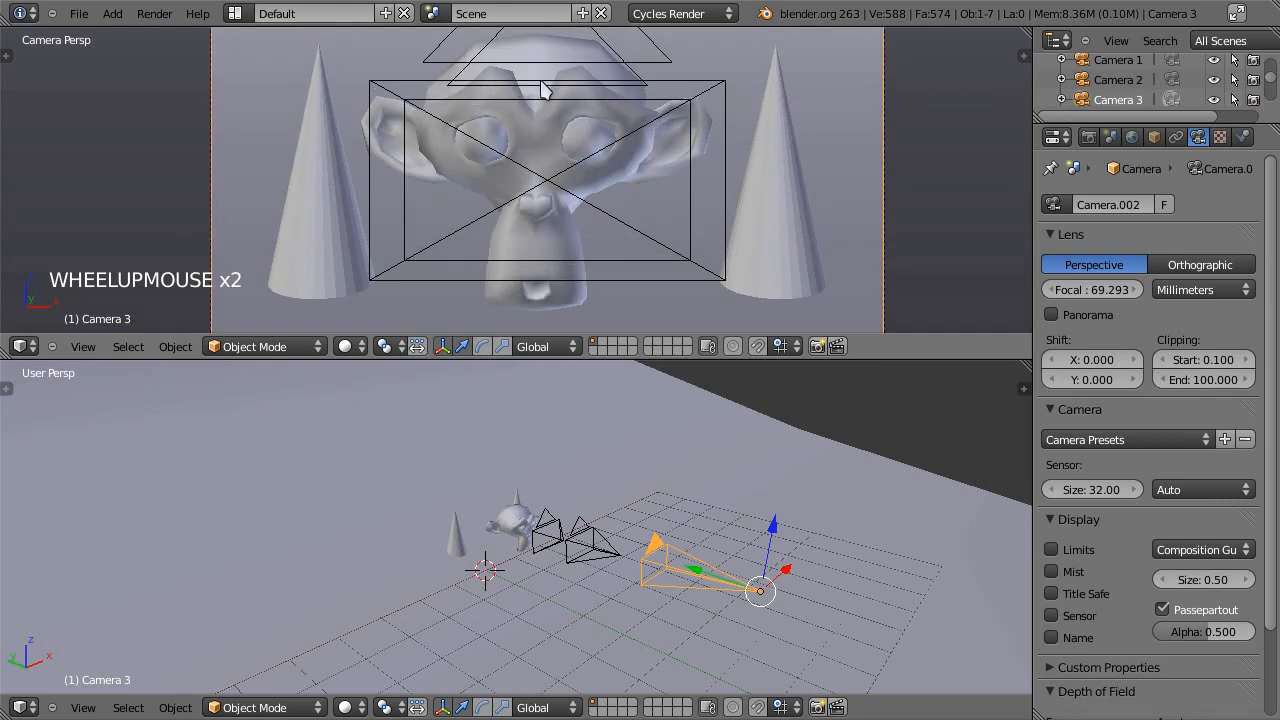
pyautogui.rightClick(538, 535)
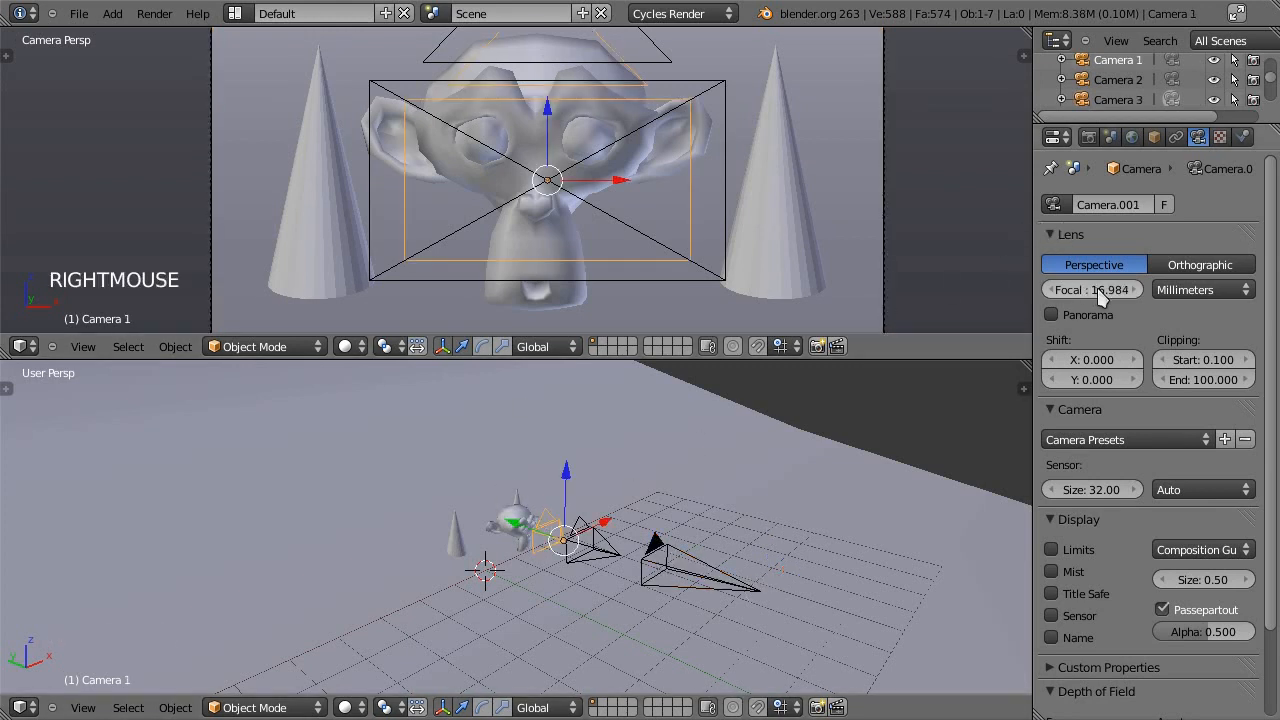
pyautogui.scroll(2, 586, 537)
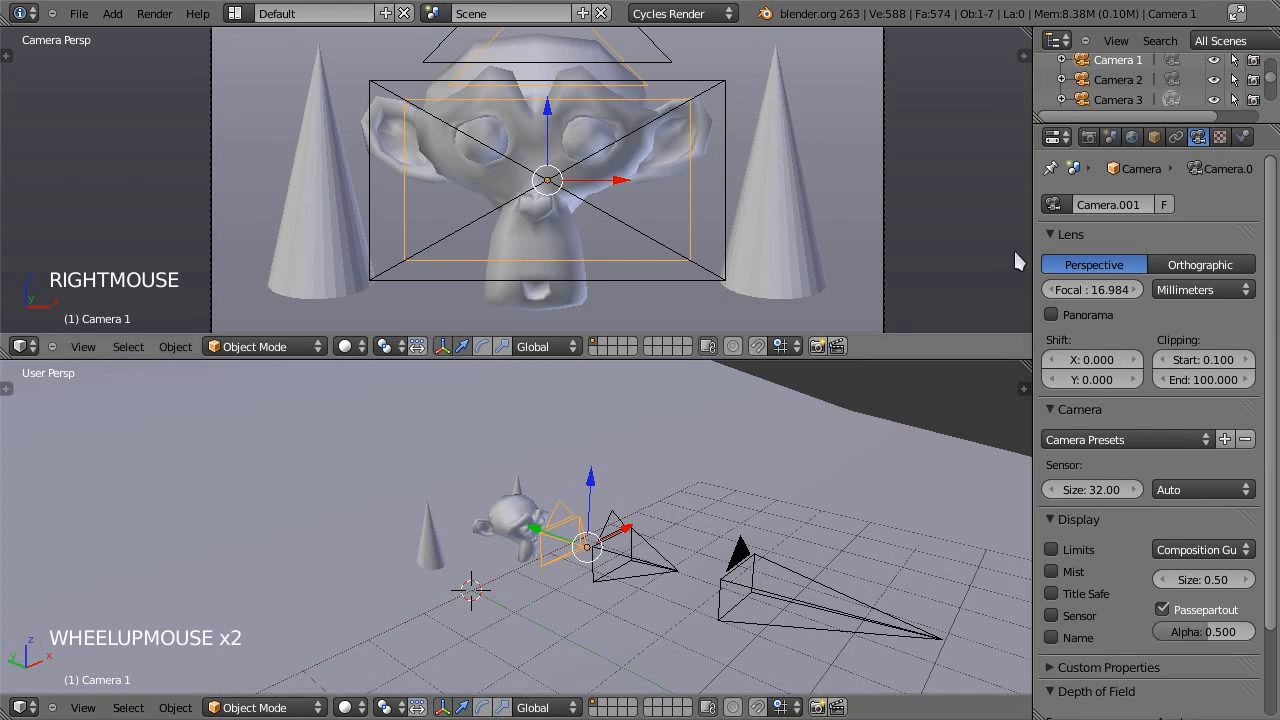
pyautogui.click(1110, 137)
pyautogui.click(1150, 229)
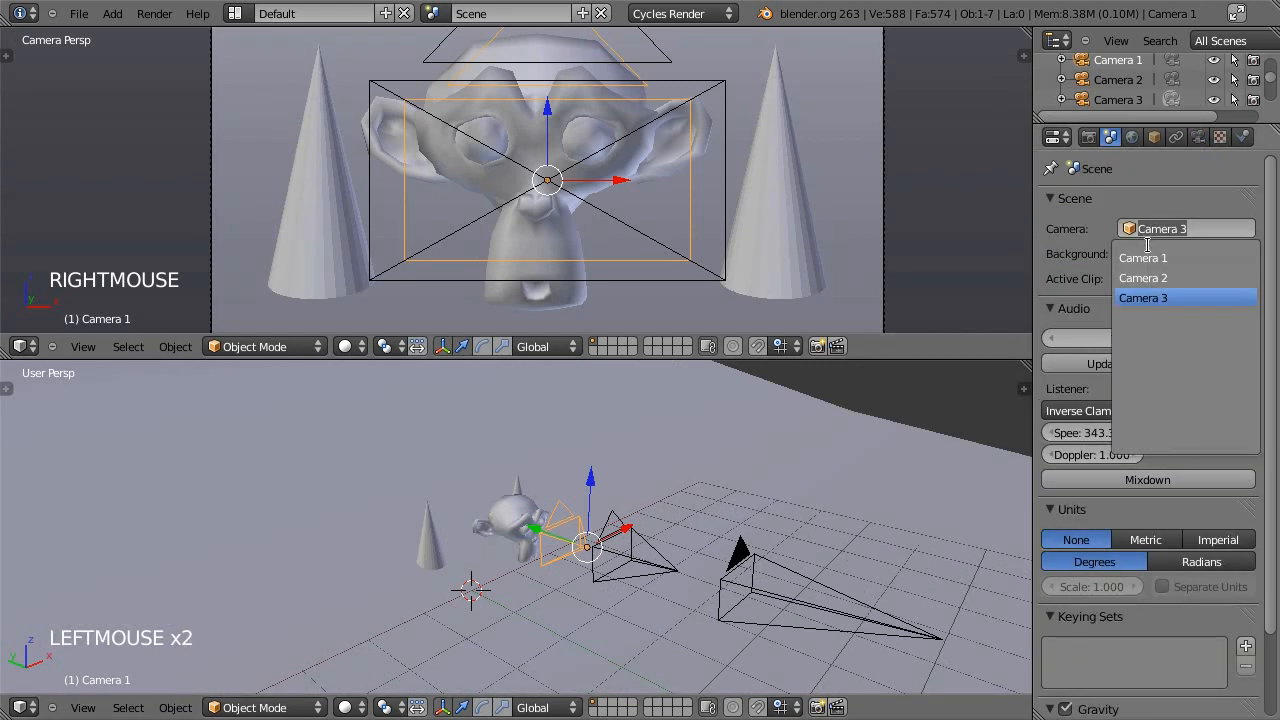
pyautogui.click(1143, 256)
pyautogui.scroll(-1, 636, 249)
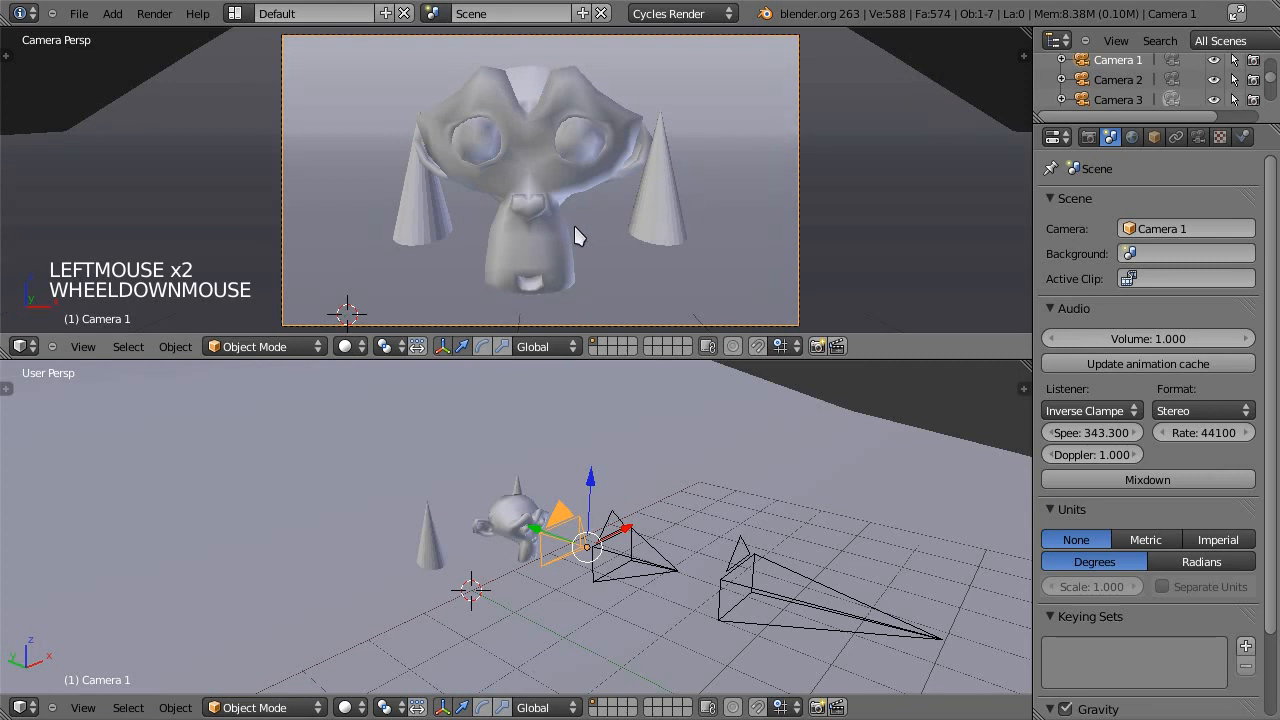
pyautogui.click(1198, 137)
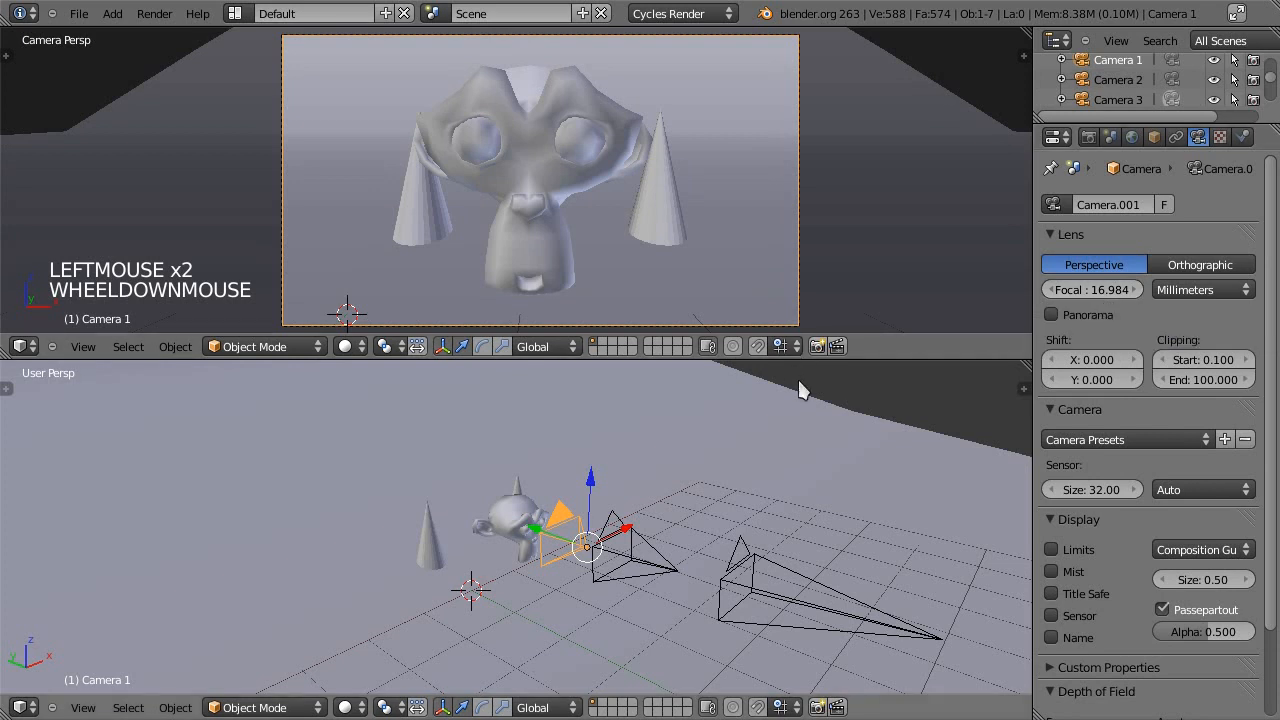
# Step: Open the recently used file focal_length.blend
pyautogui.click(79, 13)
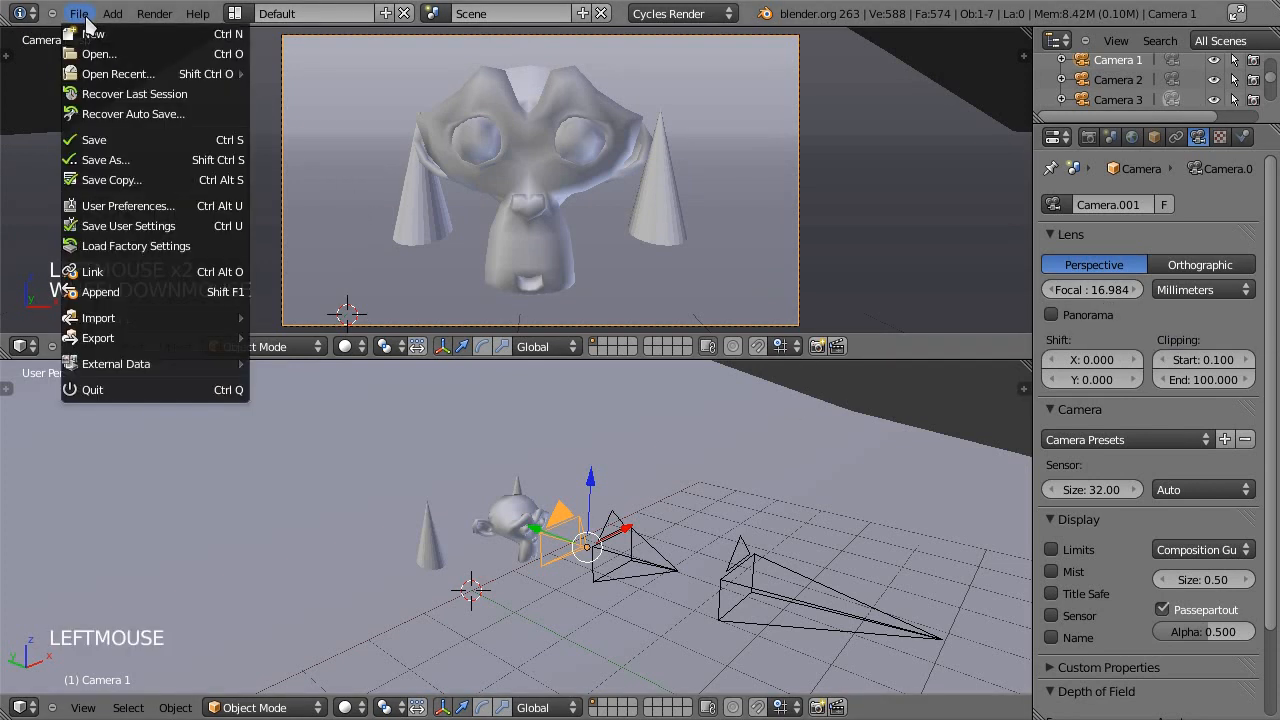
pyautogui.moveTo(110, 80)
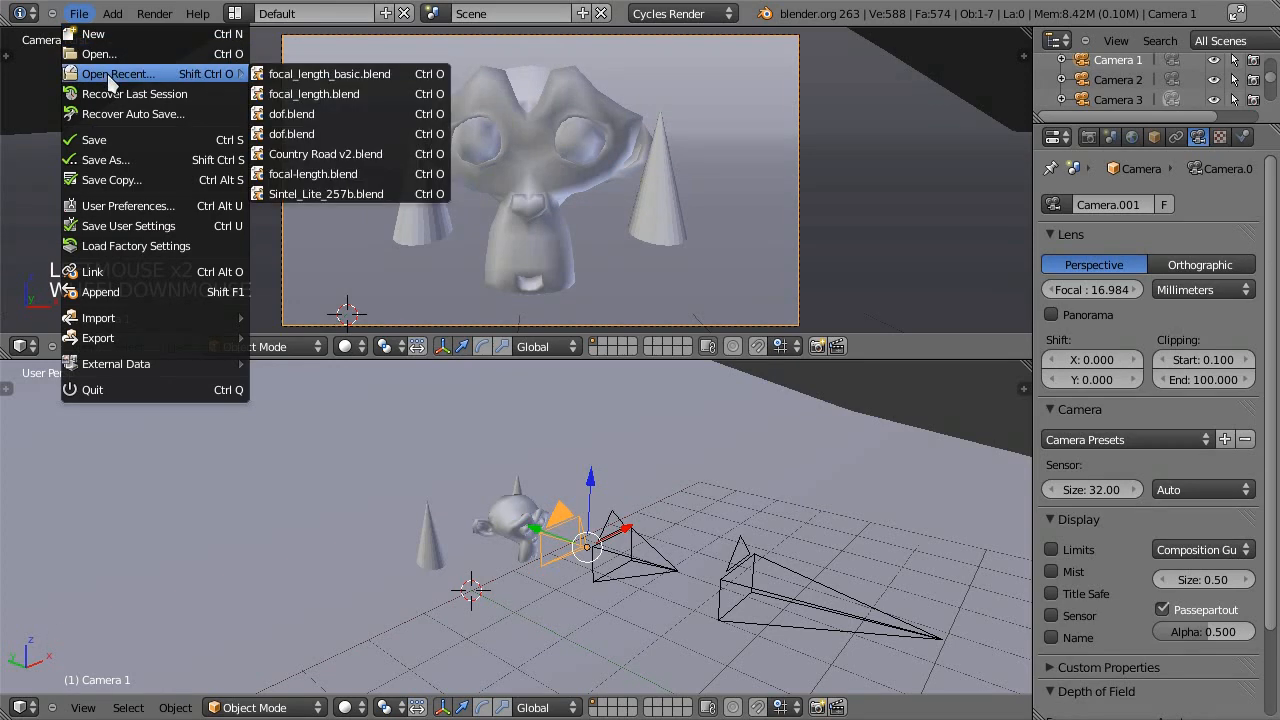
pyautogui.click(319, 92)
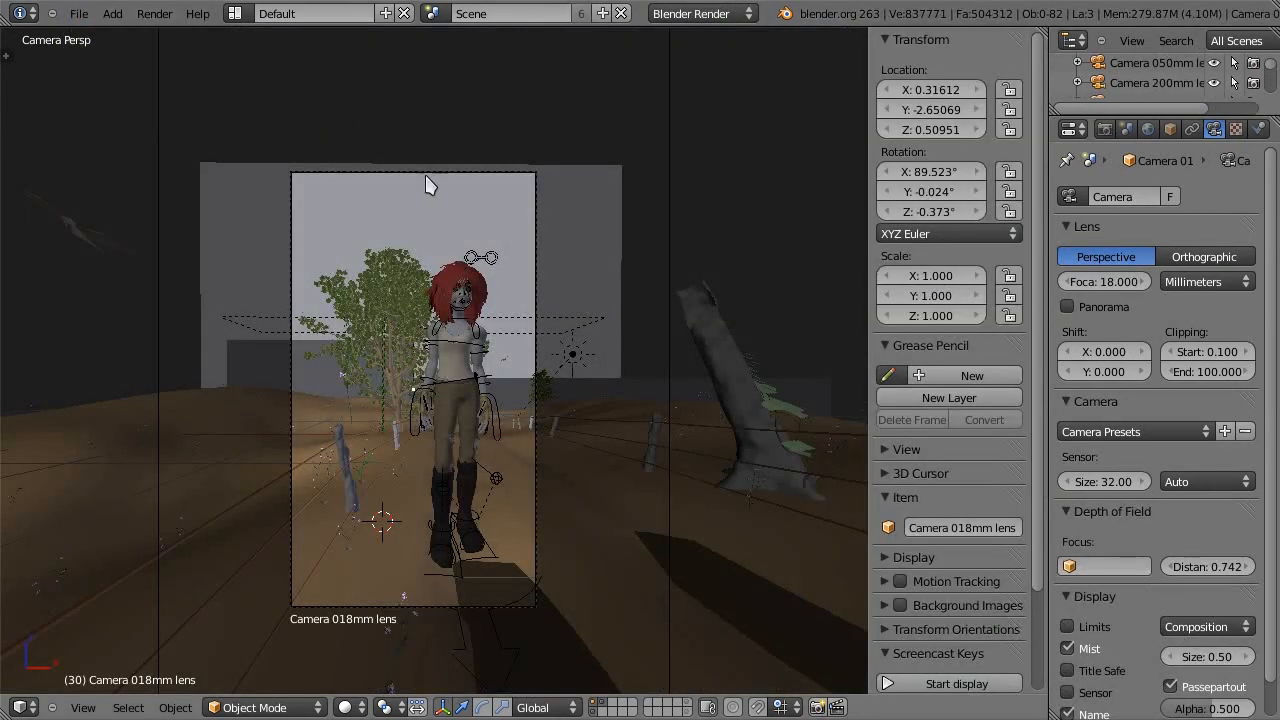
# Step: Examine the character through the 18mm camera, and switch to the web browser to show the country road scene's Blend Swap page
pyautogui.scroll(3, 497, 375)
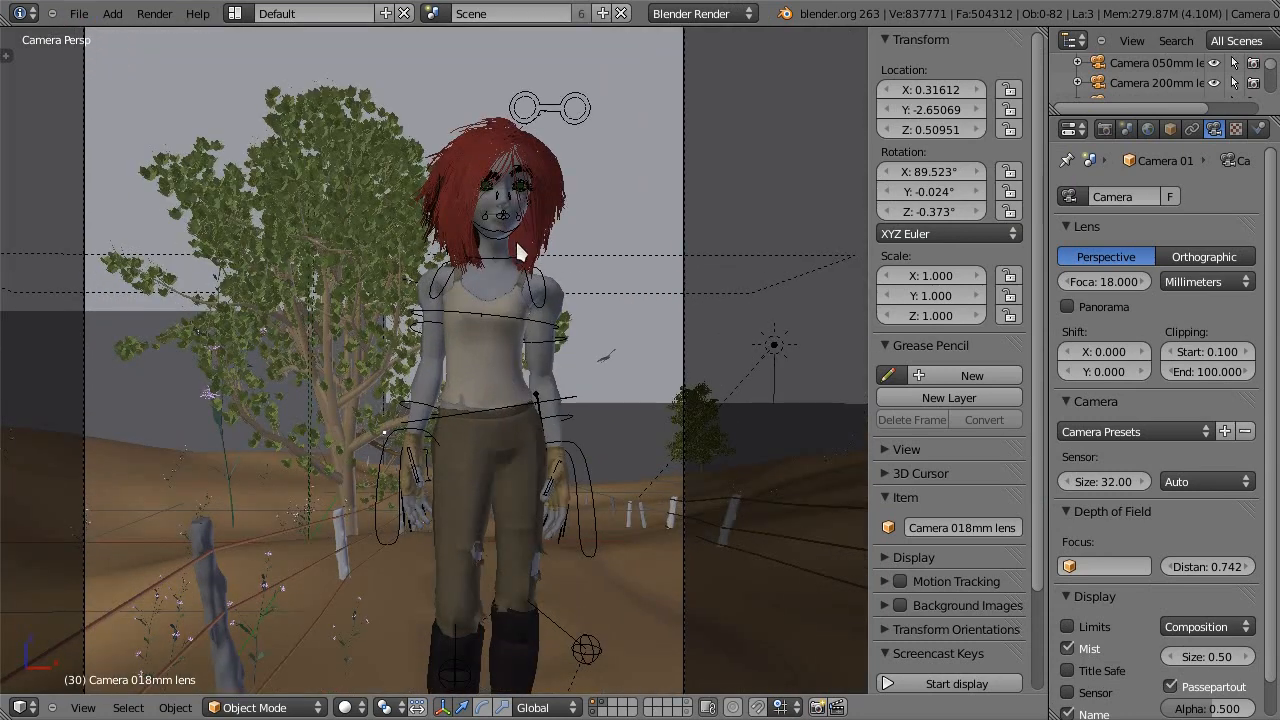
pyautogui.scroll(-3, 517, 245)
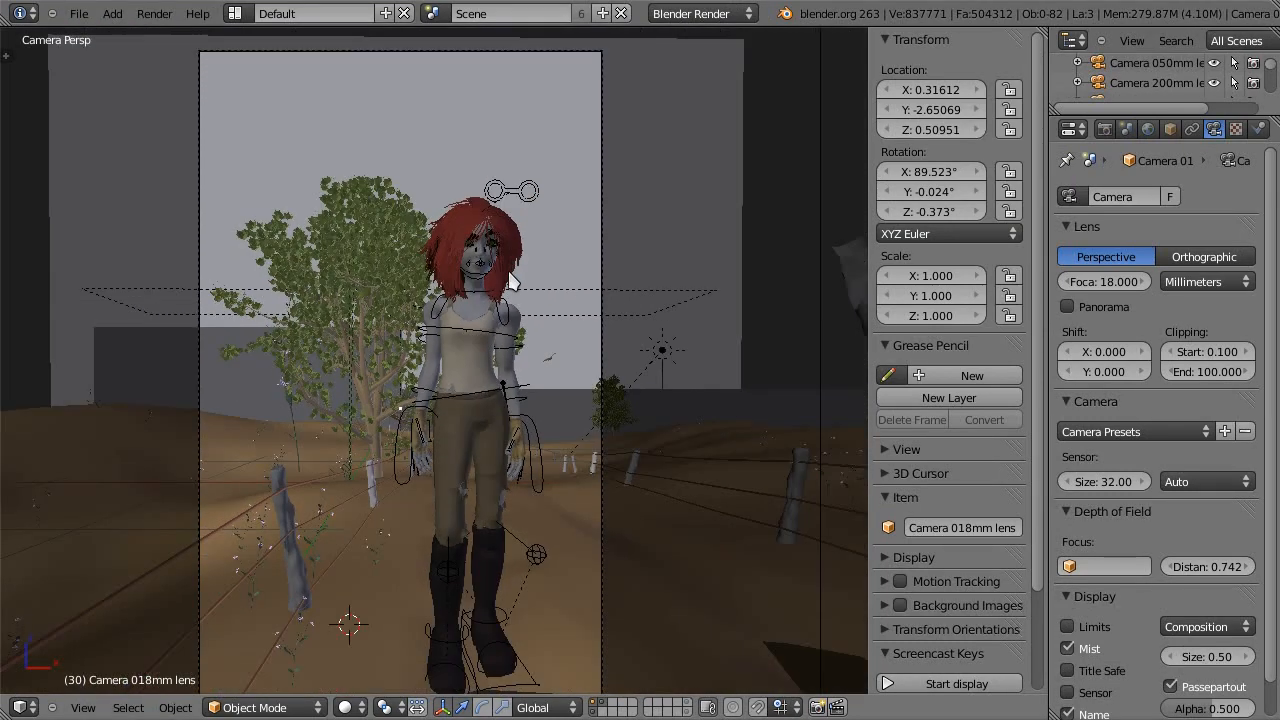
pyautogui.scroll(-1, 511, 280)
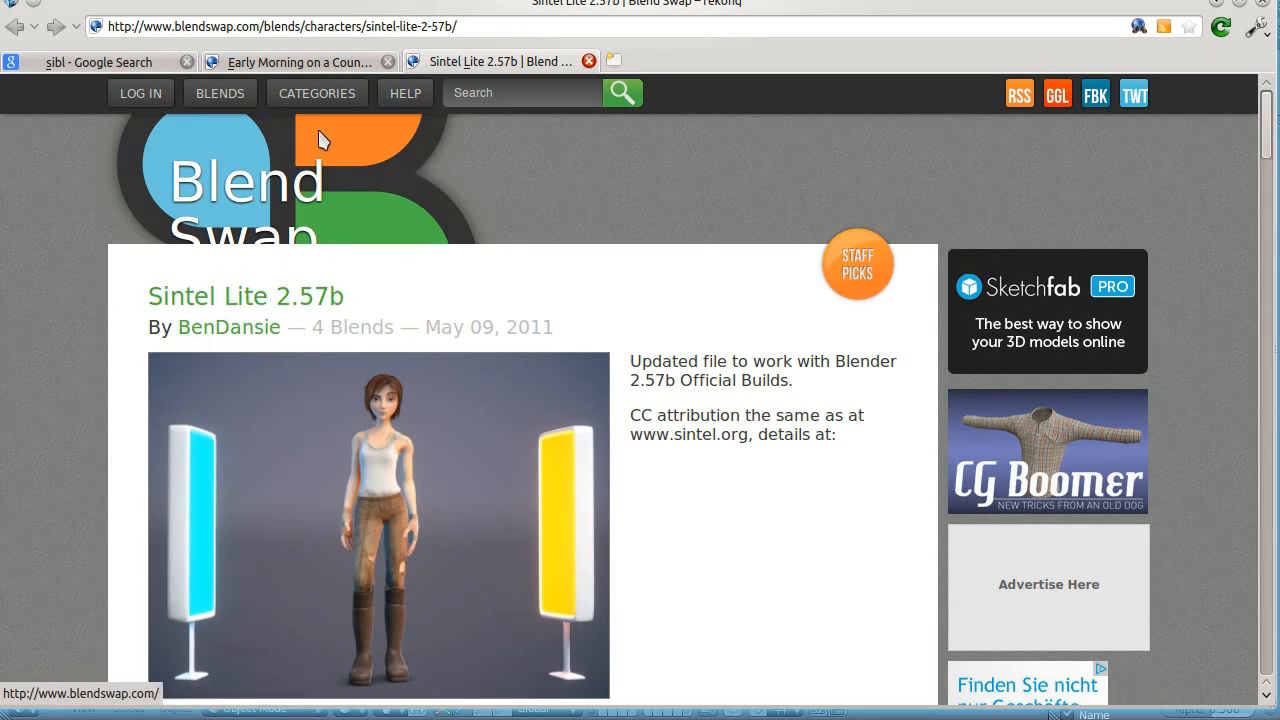
pyautogui.click(300, 62)
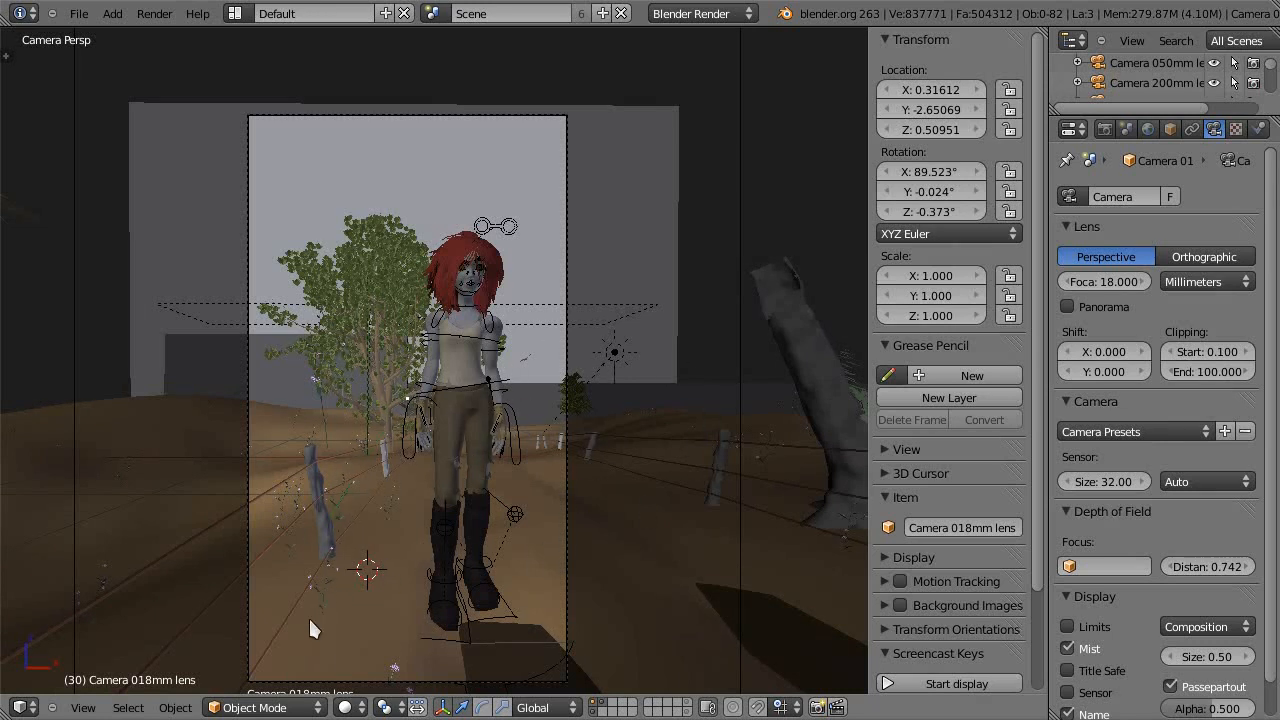
# Step: Switch the 3D view to the UV/Image Editor and open 18mm.png from the focal length renders folder
pyautogui.click(20, 707)
pyautogui.click(68, 575)
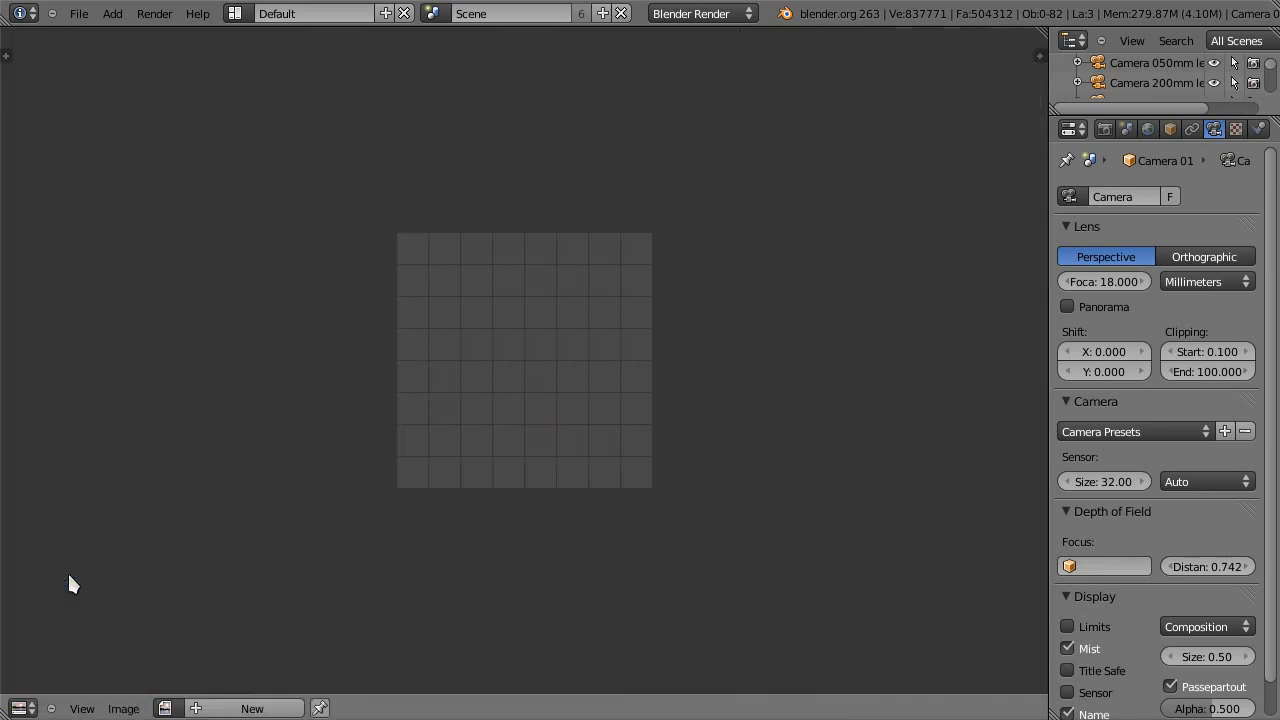
pyautogui.click(166, 708)
pyautogui.click(124, 708)
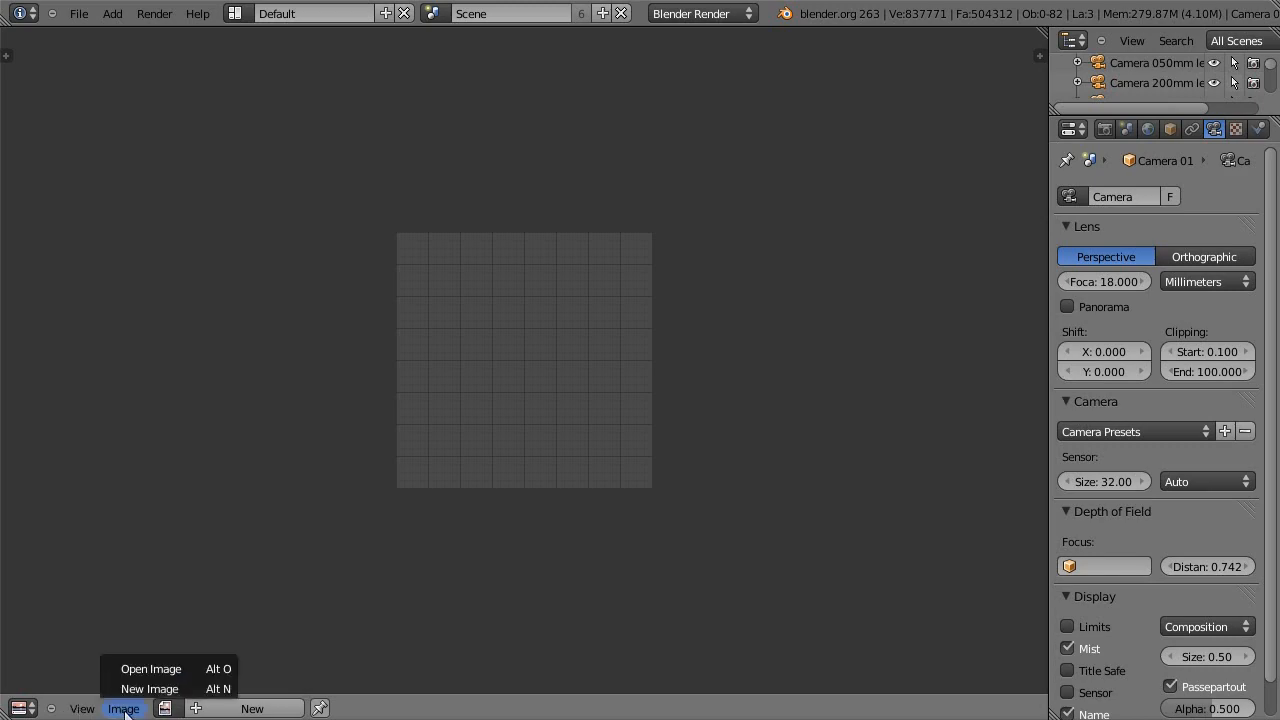
pyautogui.click(163, 671)
pyautogui.click(314, 118)
pyautogui.click(314, 127)
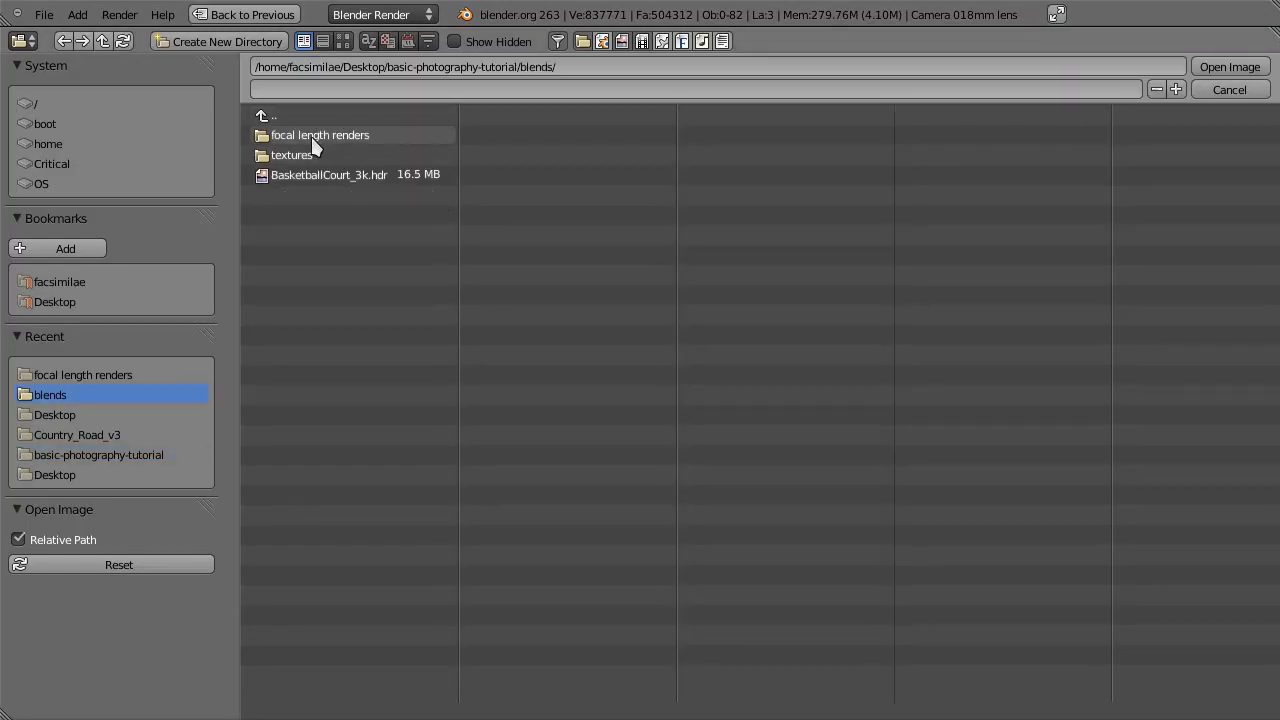
pyautogui.click(314, 138)
pyautogui.doubleClick(277, 135)
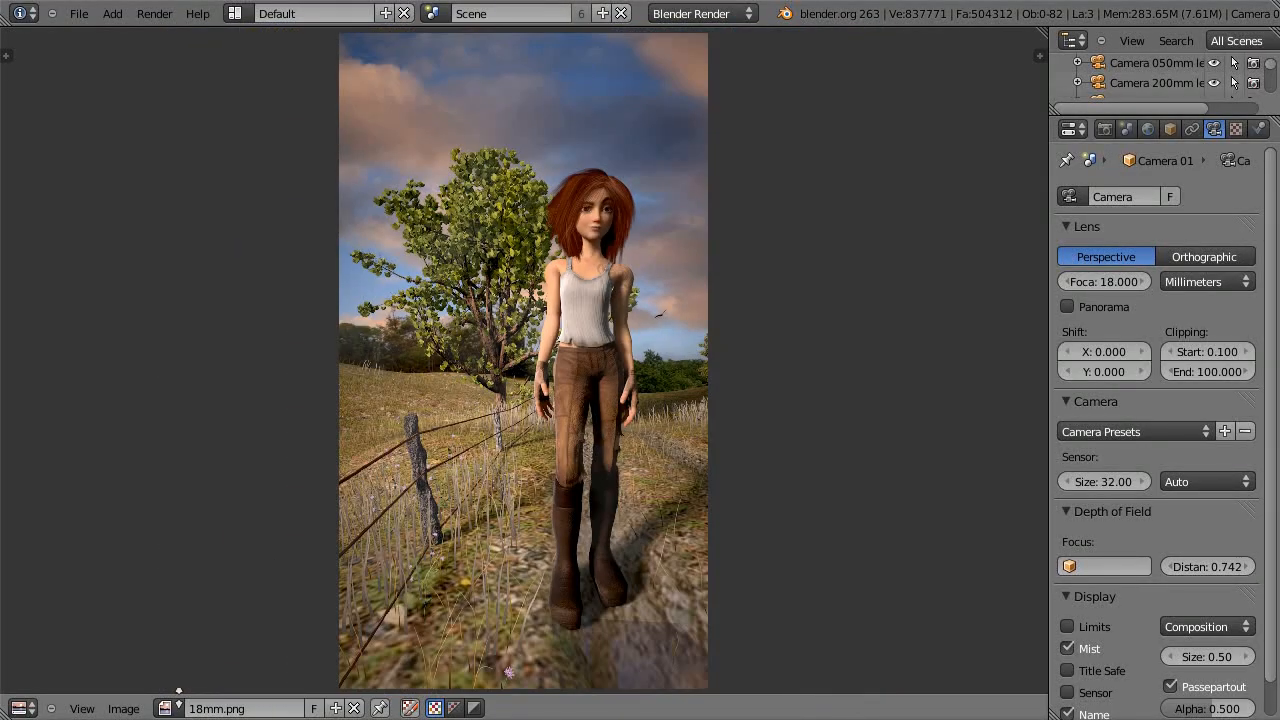
# Step: Split the image editor into two side-by-side areas and open 50mm.png in the second one
pyautogui.click(123, 708)
pyautogui.moveTo(5, 712); pyautogui.dragTo(519, 655)
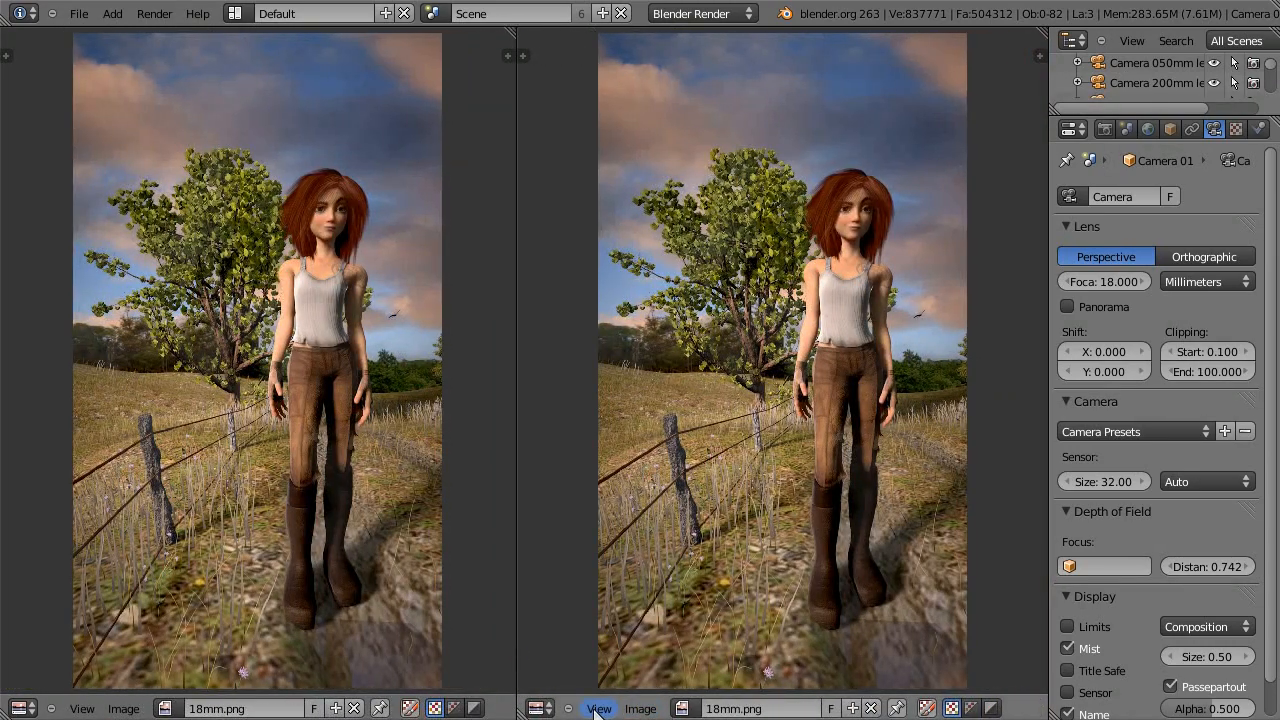
pyautogui.click(640, 708)
pyautogui.click(666, 669)
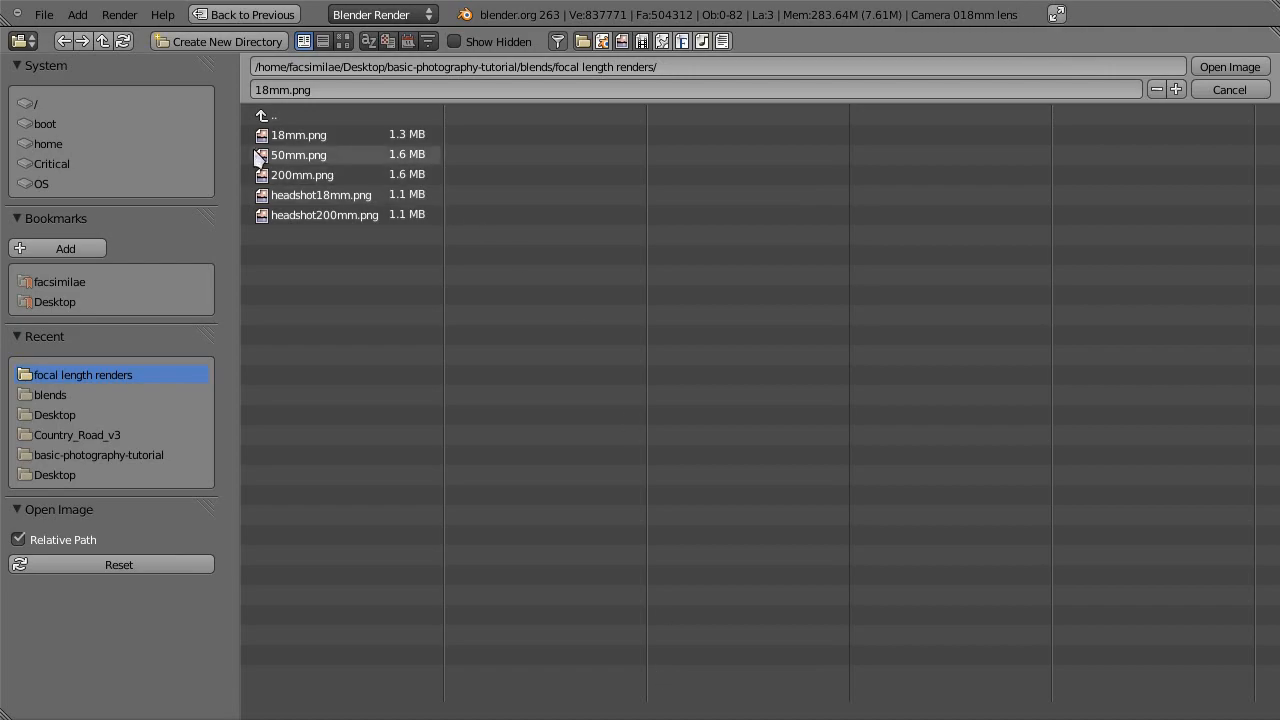
pyautogui.doubleClick(284, 157)
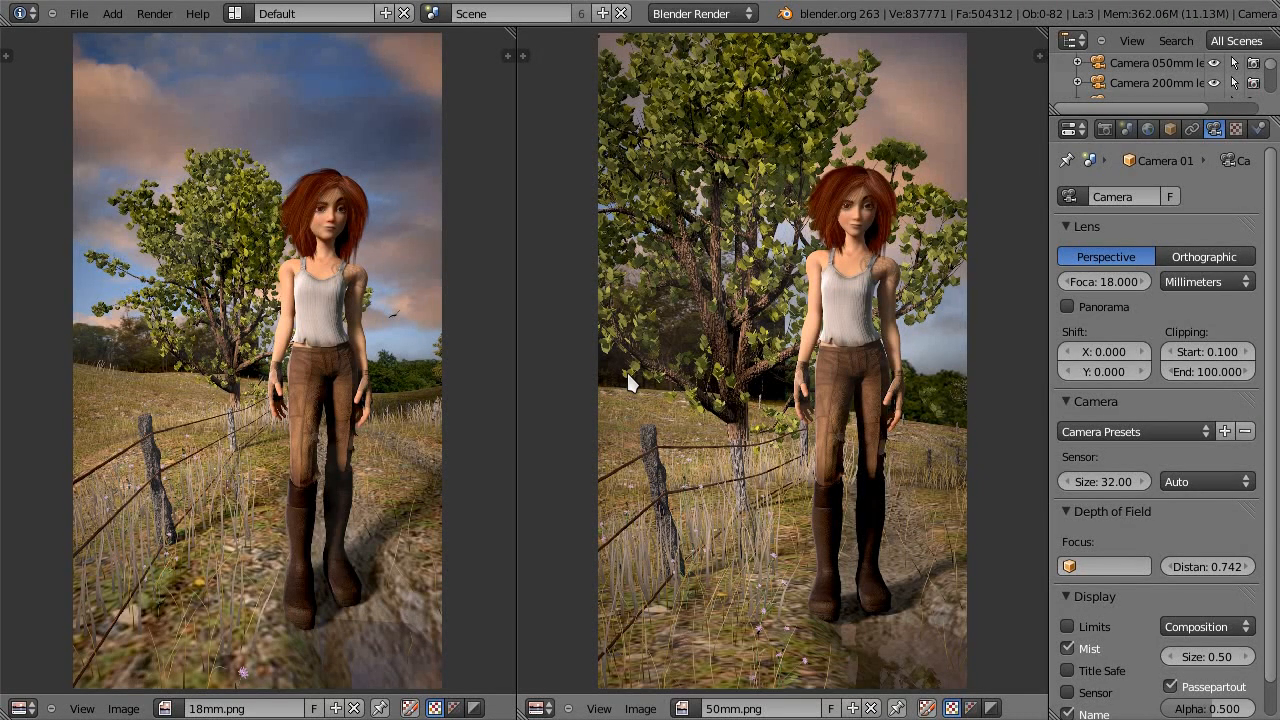
pyautogui.scroll(-1, 628, 374)
pyautogui.scroll(1, 628, 374)
# Step: Open 200mm.png in the second image editor in place of the 50 mm render
pyautogui.click(640, 708)
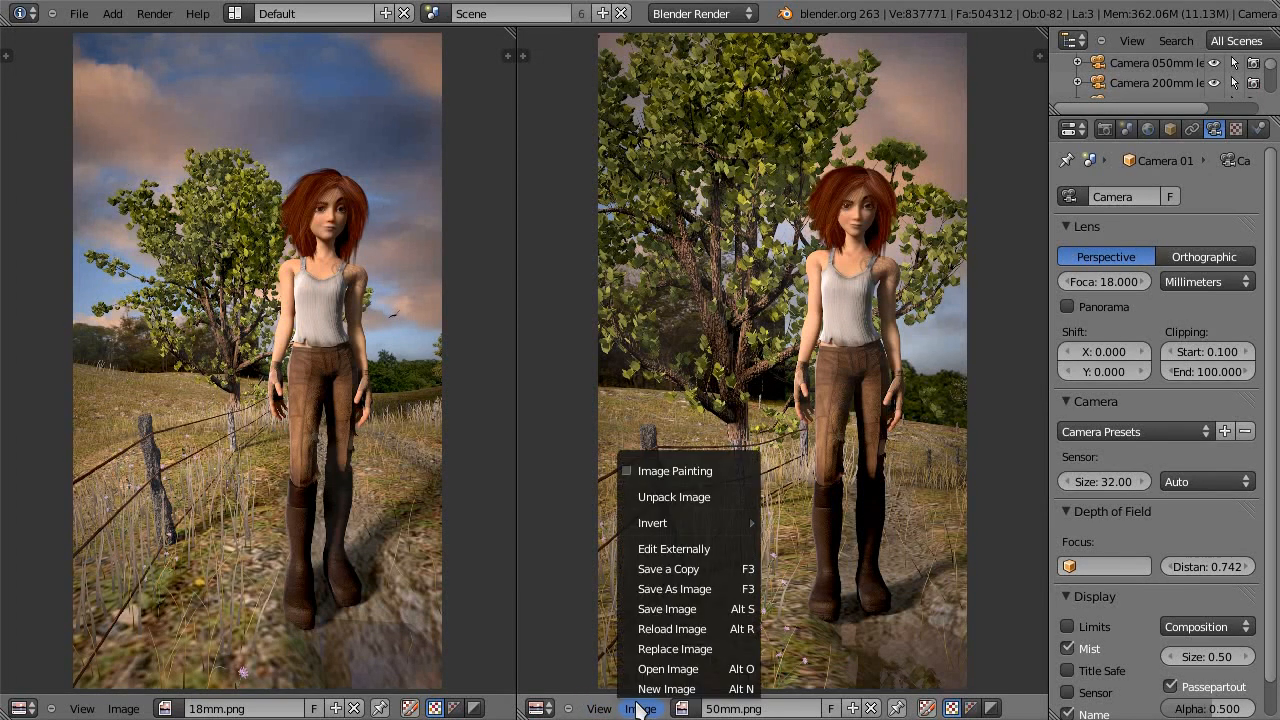
pyautogui.click(686, 672)
pyautogui.doubleClick(317, 186)
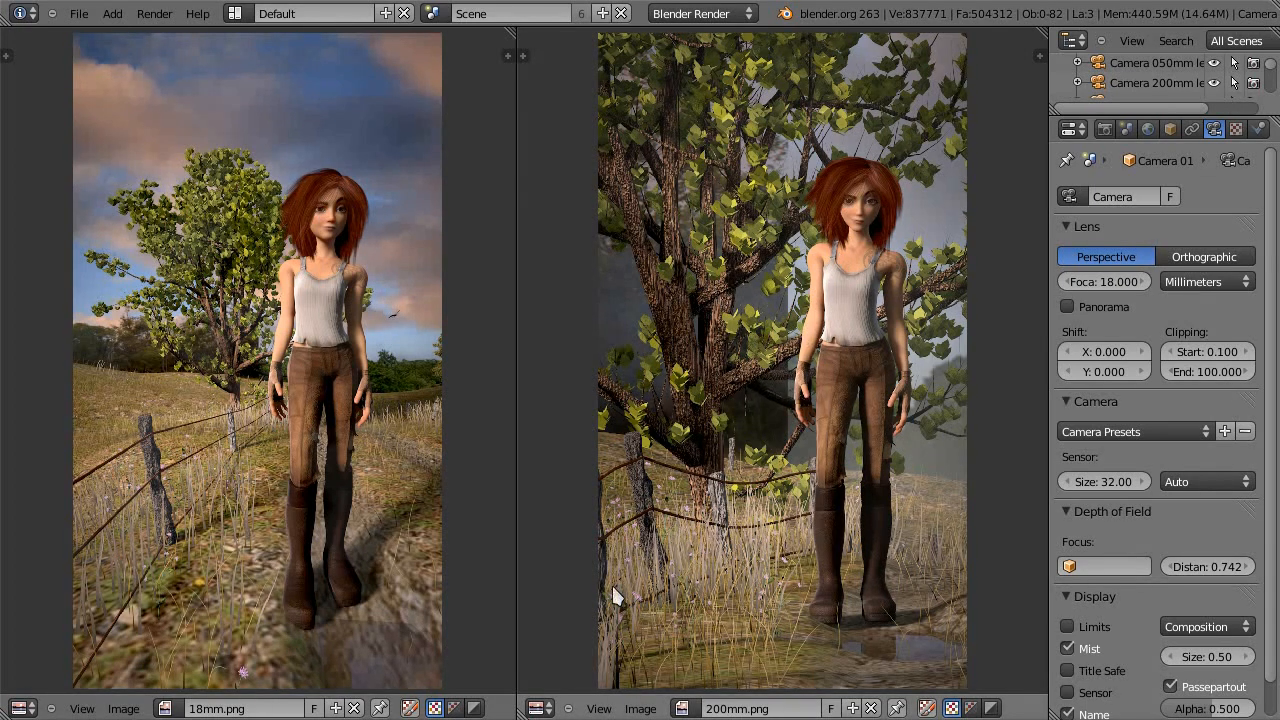
# Step: Switch the editor showing 200mm.png to a 3D view, select the character's rig and frame it from above
pyautogui.click(541, 708)
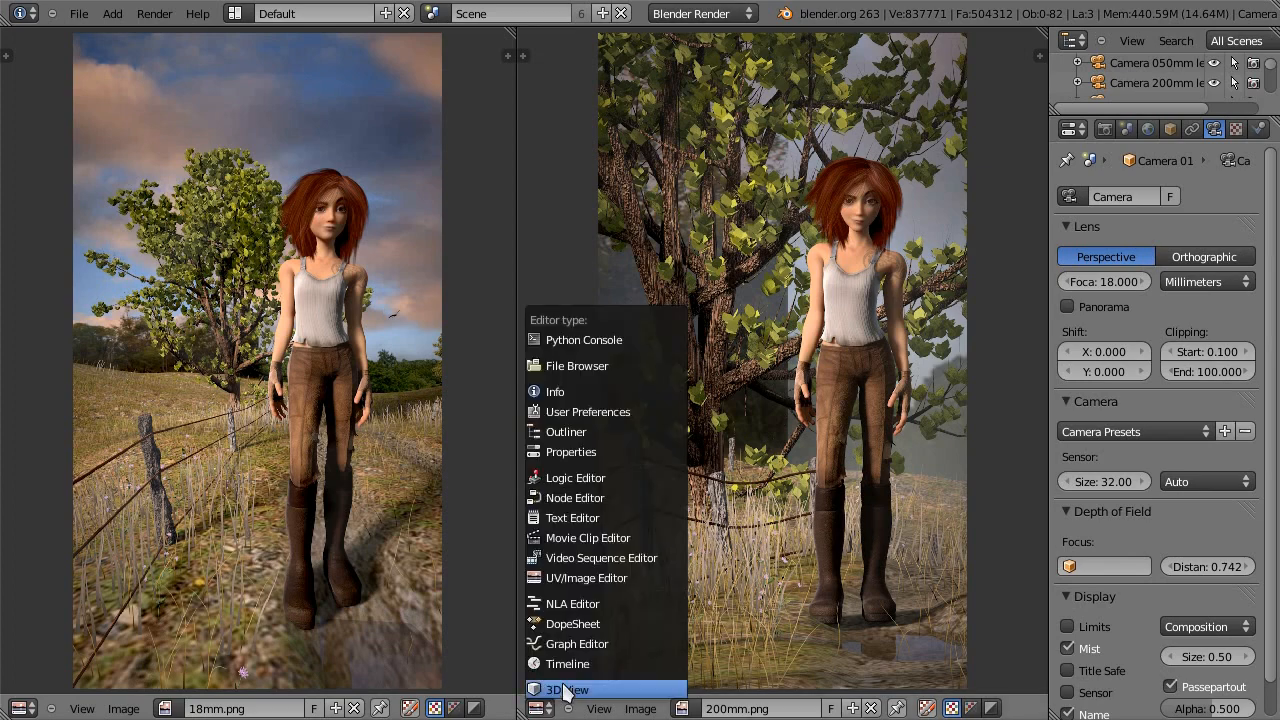
pyautogui.click(563, 689)
pyautogui.moveTo(666, 410); pyautogui.dragTo(755, 490, button='middle')
pyautogui.rightClick(823, 461)
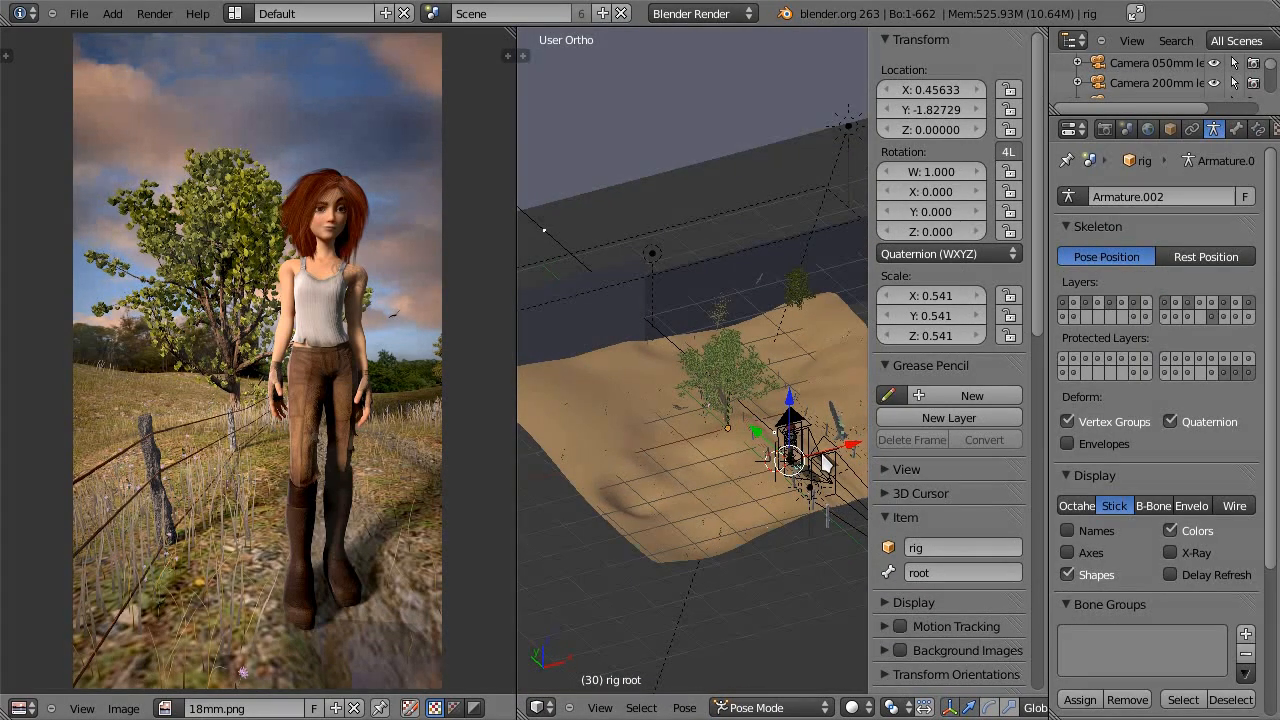
pyautogui.press('KP_Decimal')
pyautogui.scroll(-8, 826, 461)
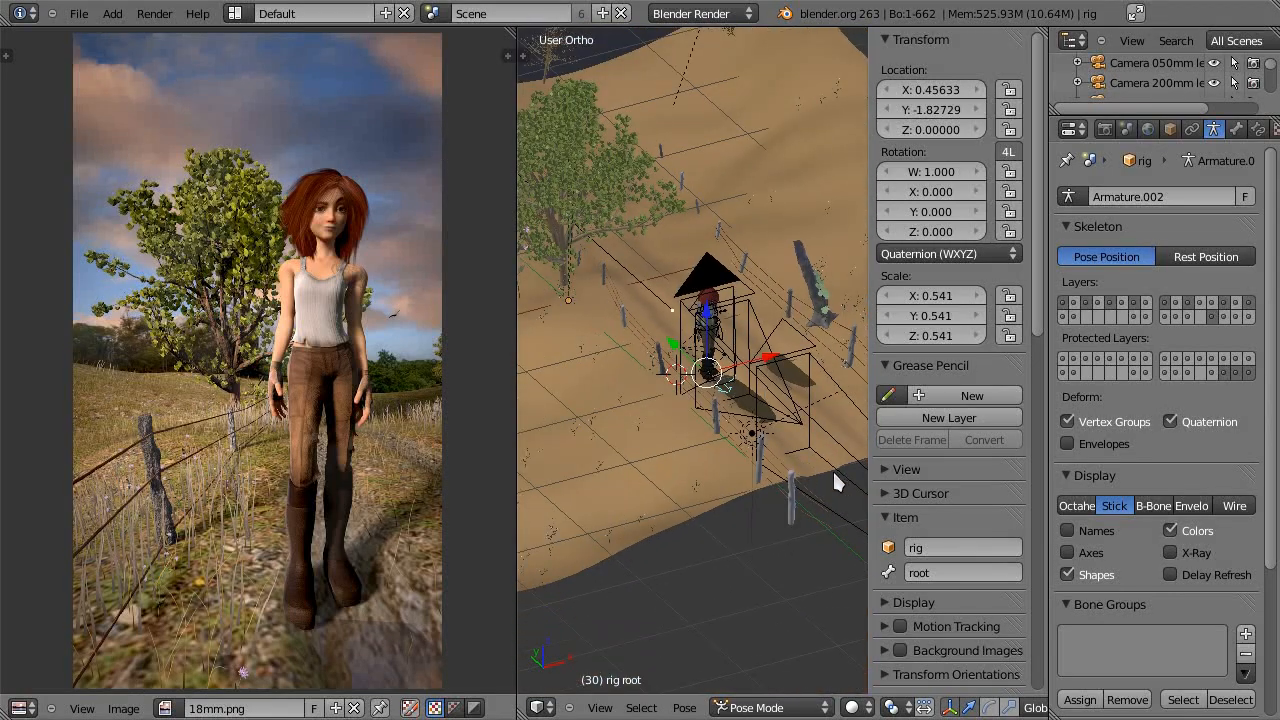
# Step: Select the 200mm lens camera and frame it together with the character to examine the distance between them
pyautogui.rightClick(846, 420)
pyautogui.press('KP_Decimal')
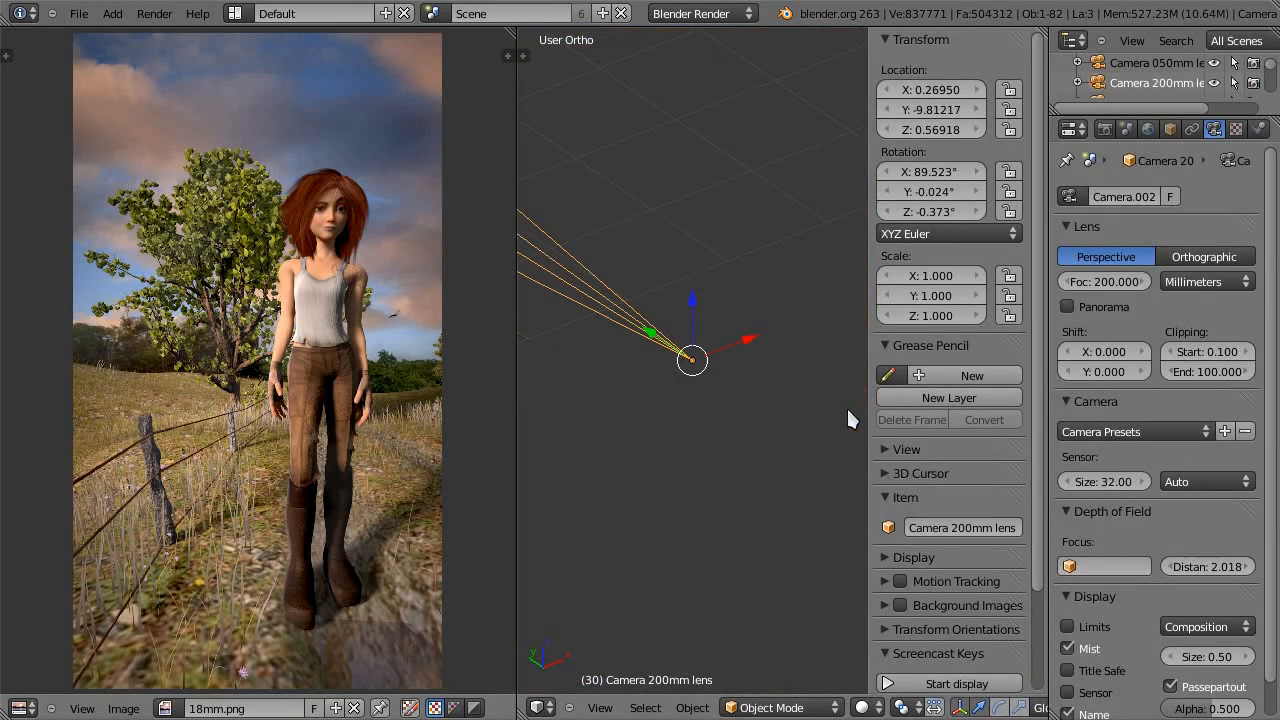
pyautogui.scroll(-2, 603, 320)
pyautogui.keyDown('shift'); pyautogui.moveTo(641, 324); pyautogui.dragTo(756, 457, button='middle'); pyautogui.keyUp('shift')
pyautogui.scroll(1, 799, 464)
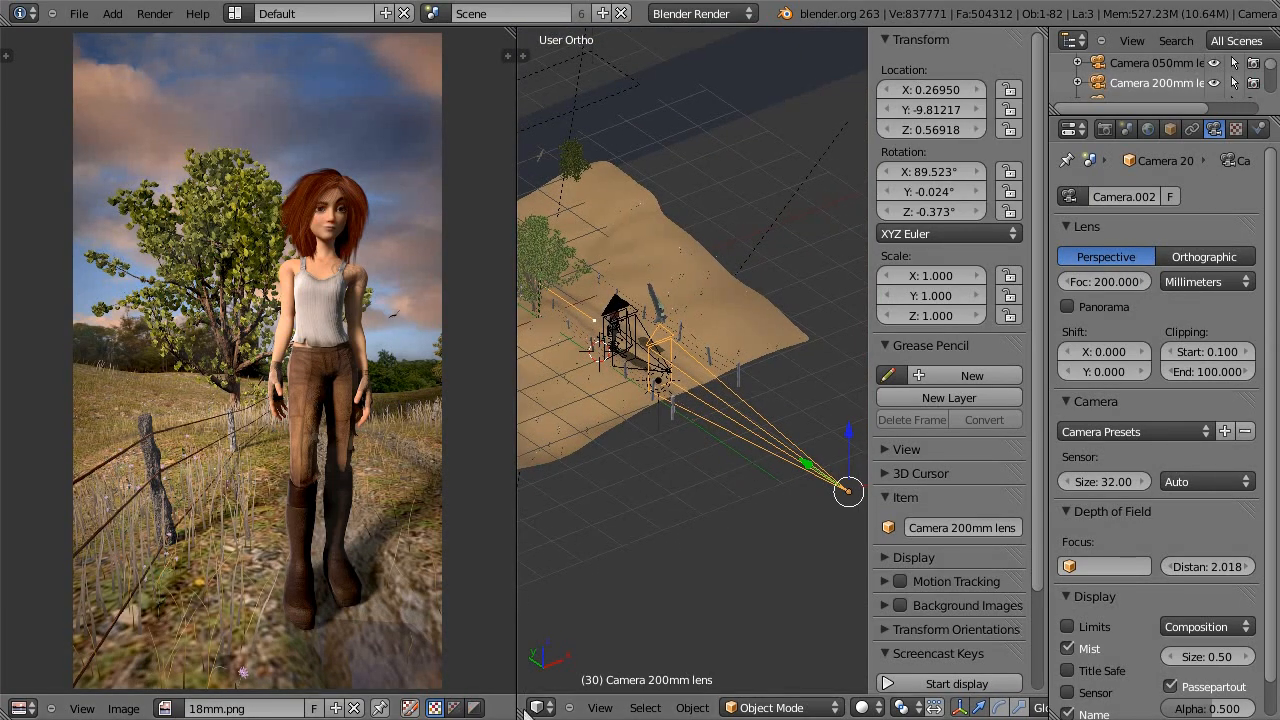
# Step: Switch the 3D view back to the image editor with 200mm.png and slightly widen the area showing 18mm.png
pyautogui.click(539, 707)
pyautogui.click(588, 577)
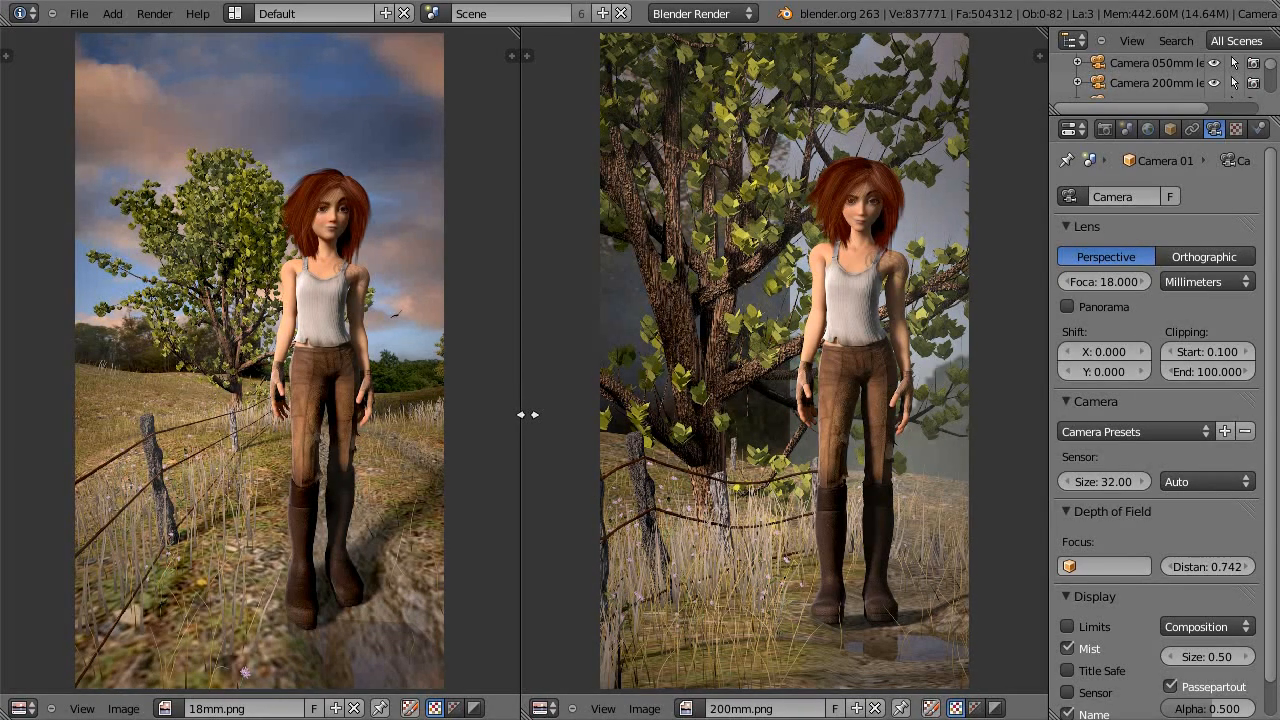
pyautogui.moveTo(528, 414); pyautogui.dragTo(541, 415)
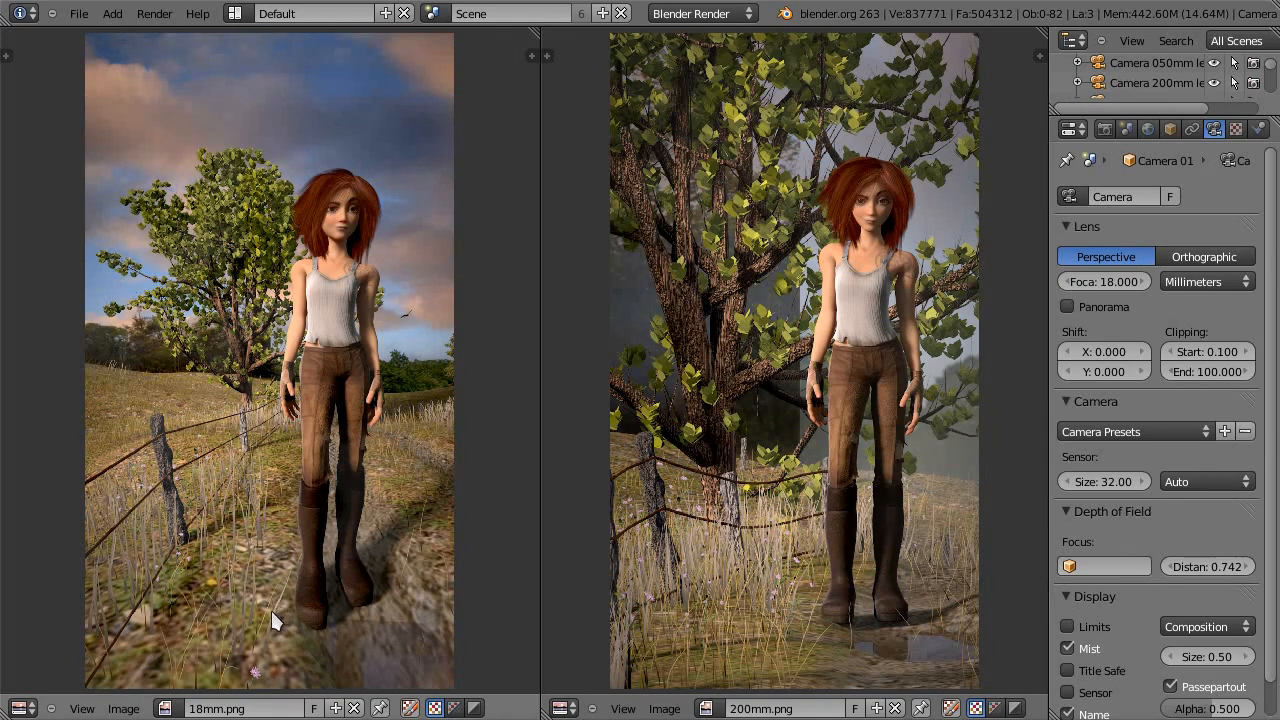
# Step: Show headshot18mm.png in the first image editor and headshot200mm.png in the second for comparison
pyautogui.click(168, 707)
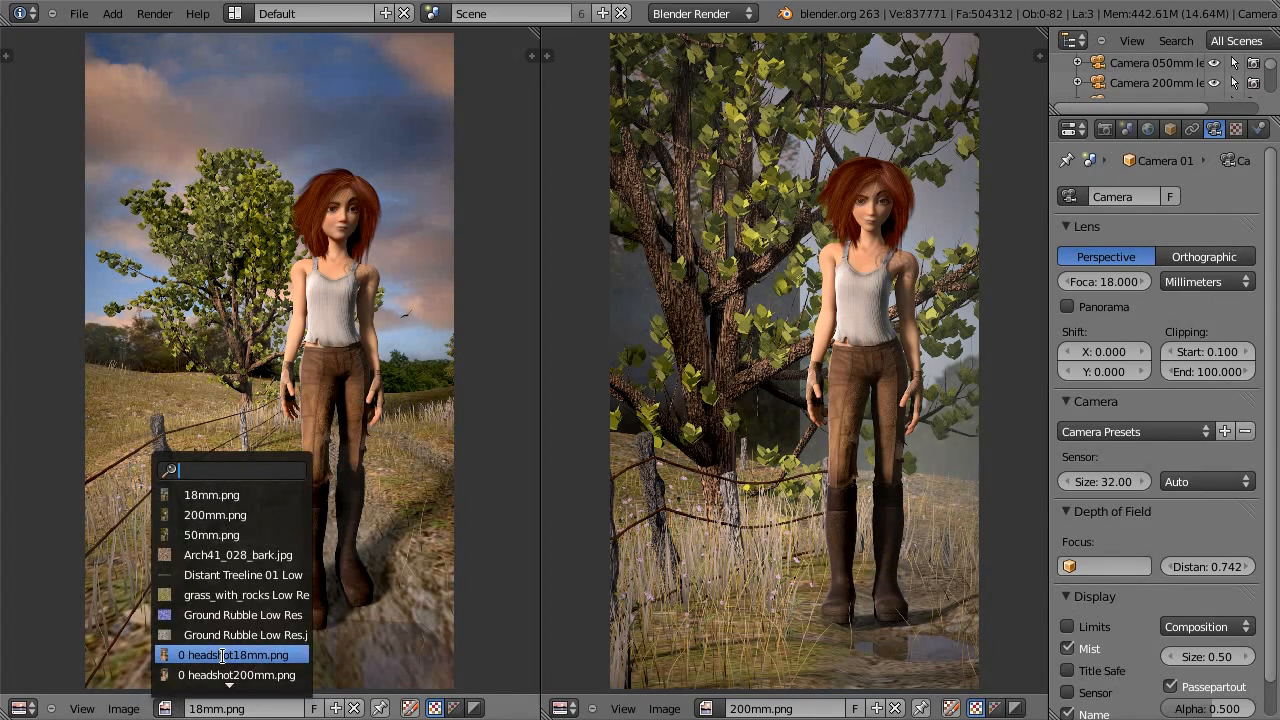
pyautogui.click(222, 655)
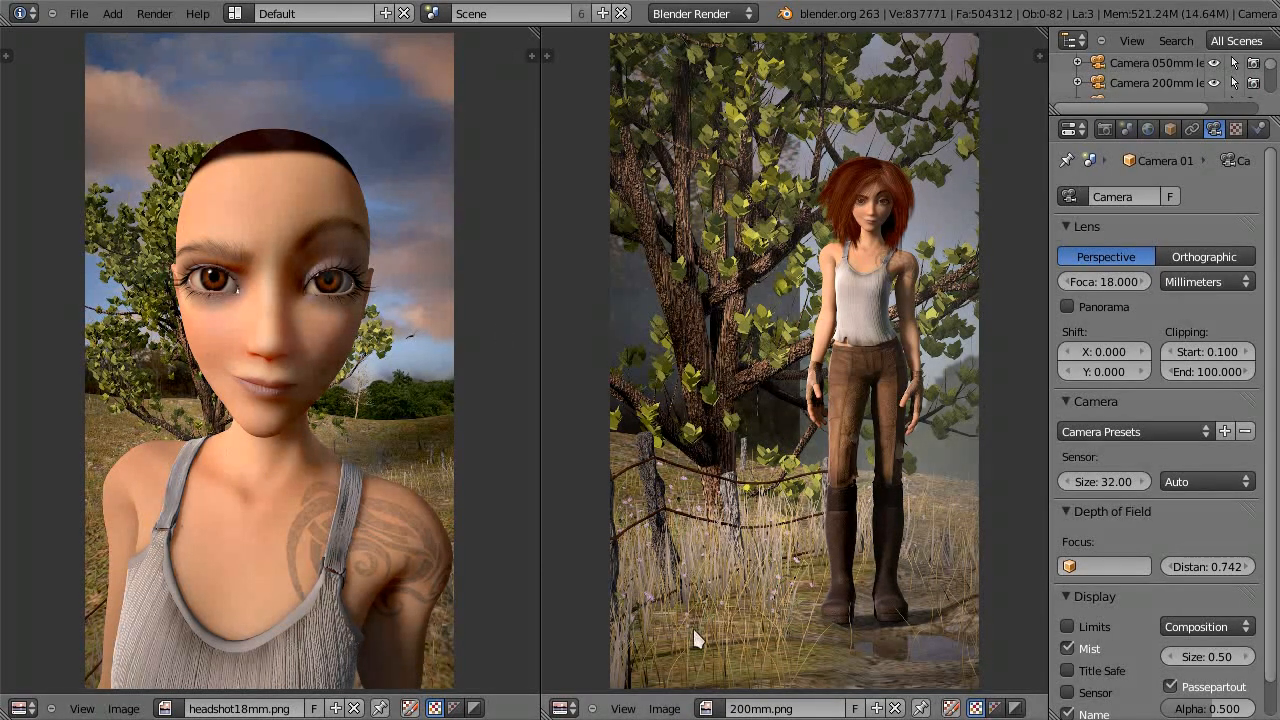
pyautogui.click(706, 708)
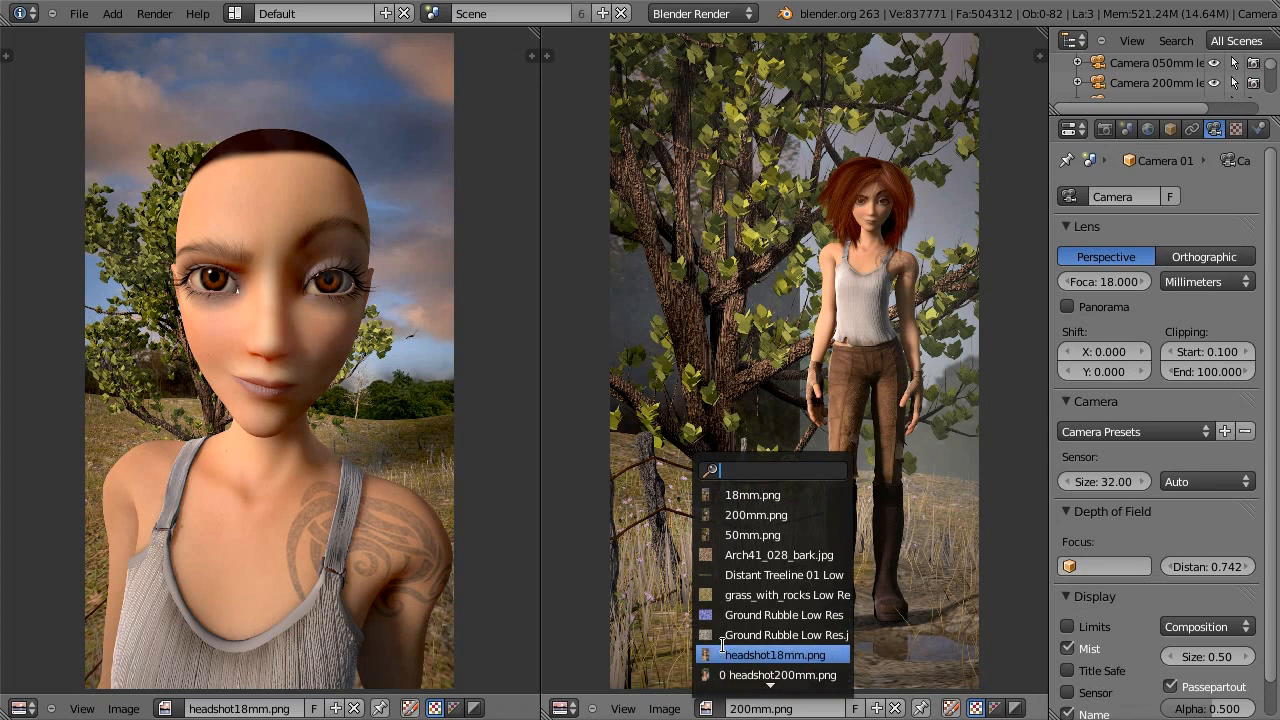
pyautogui.click(768, 676)
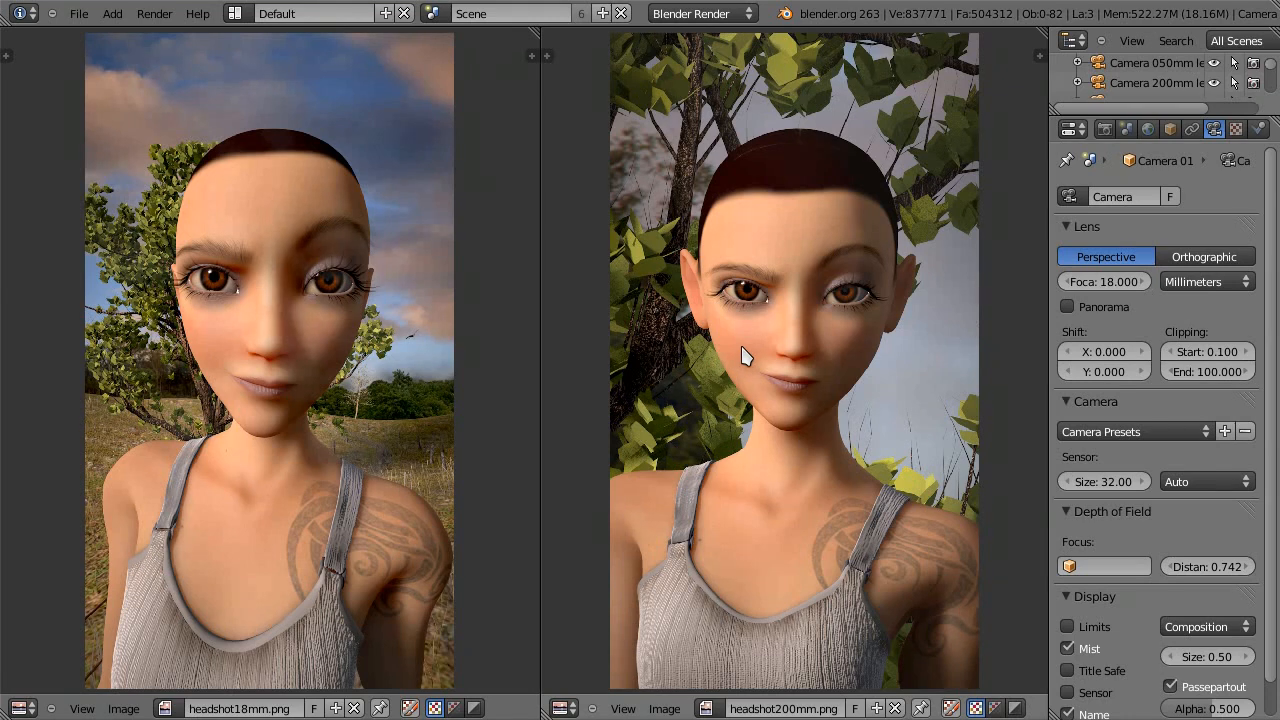
# Step: Open the recent file dof.blend and hide the 3D view's properties sidebar
pyautogui.click(80, 14)
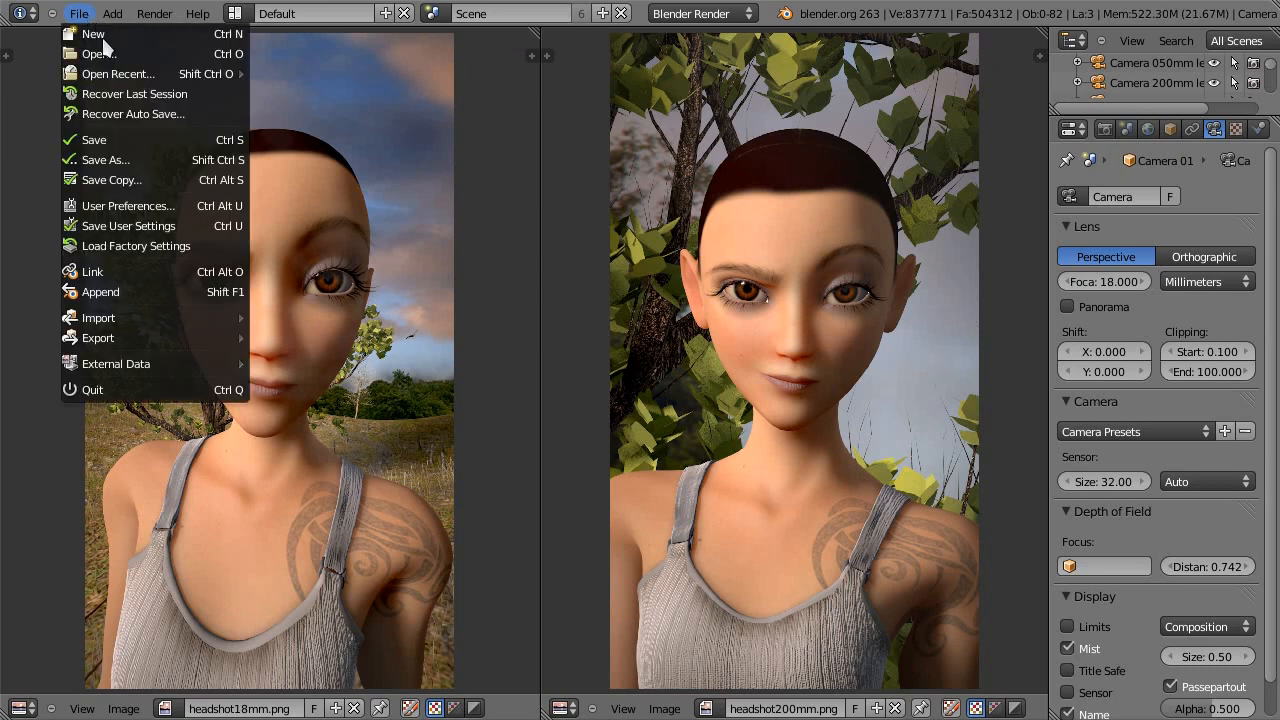
pyautogui.moveTo(205, 74)
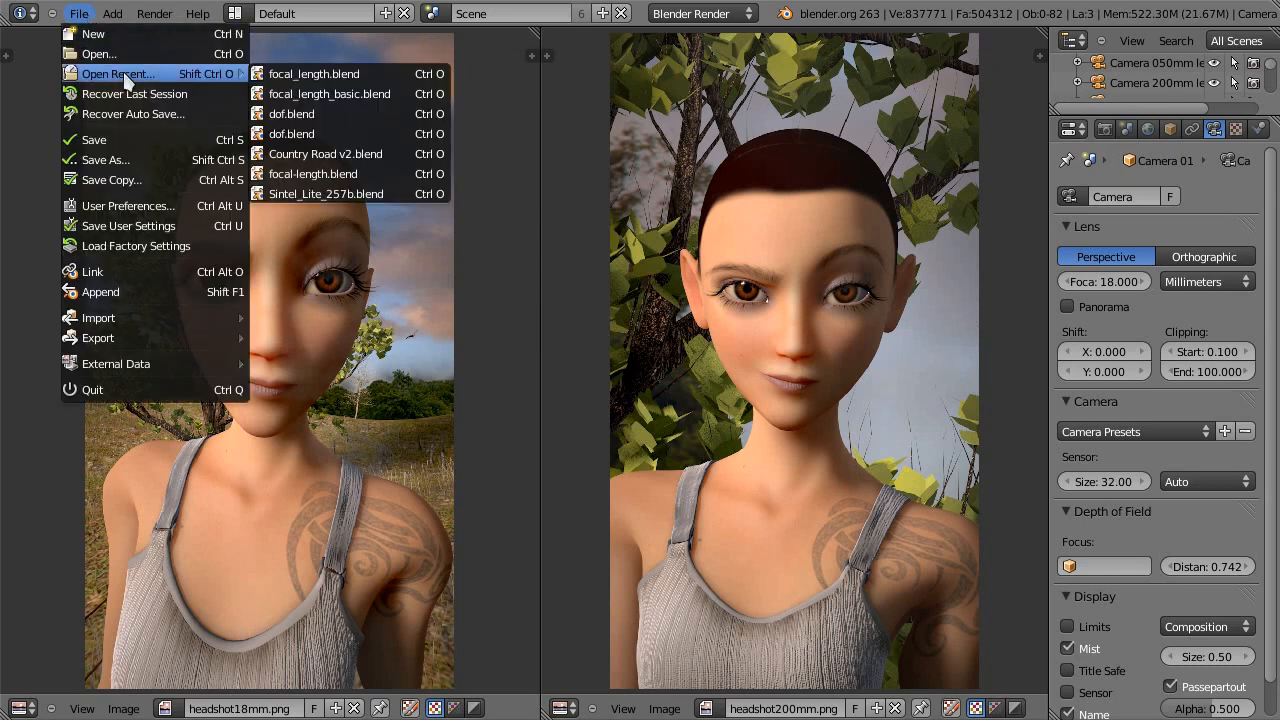
pyautogui.click(337, 116)
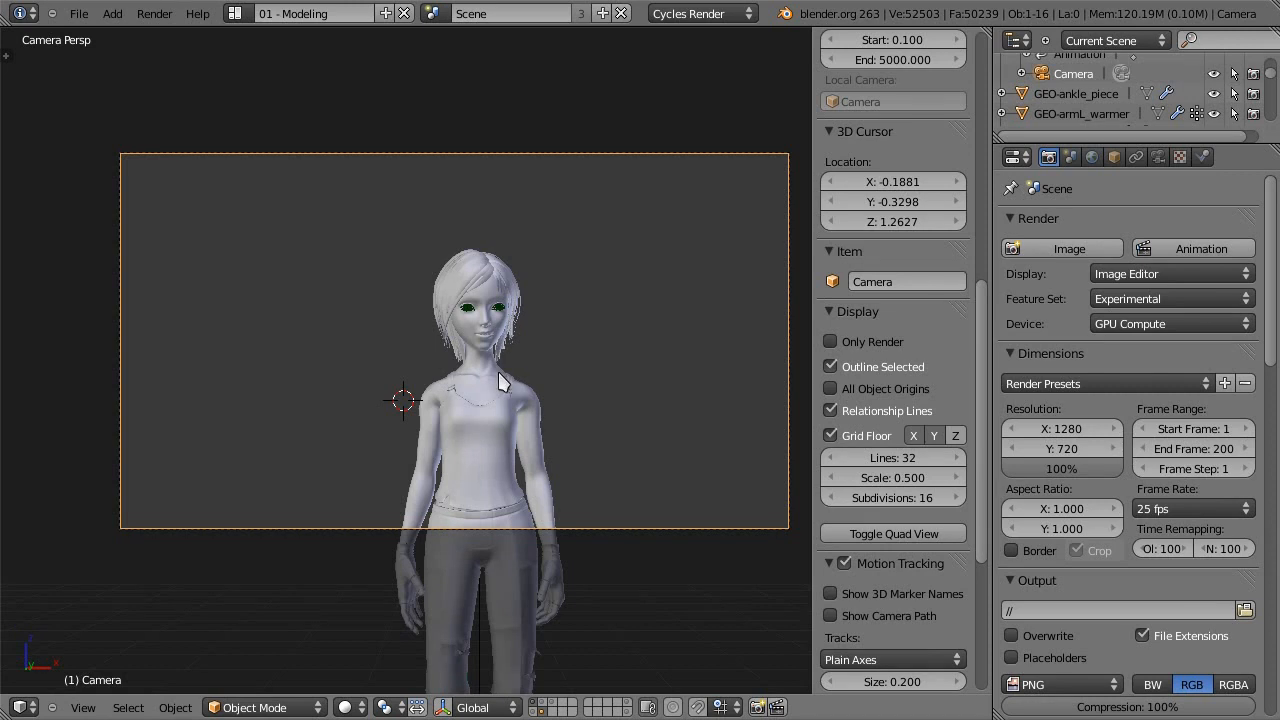
pyautogui.press('n')
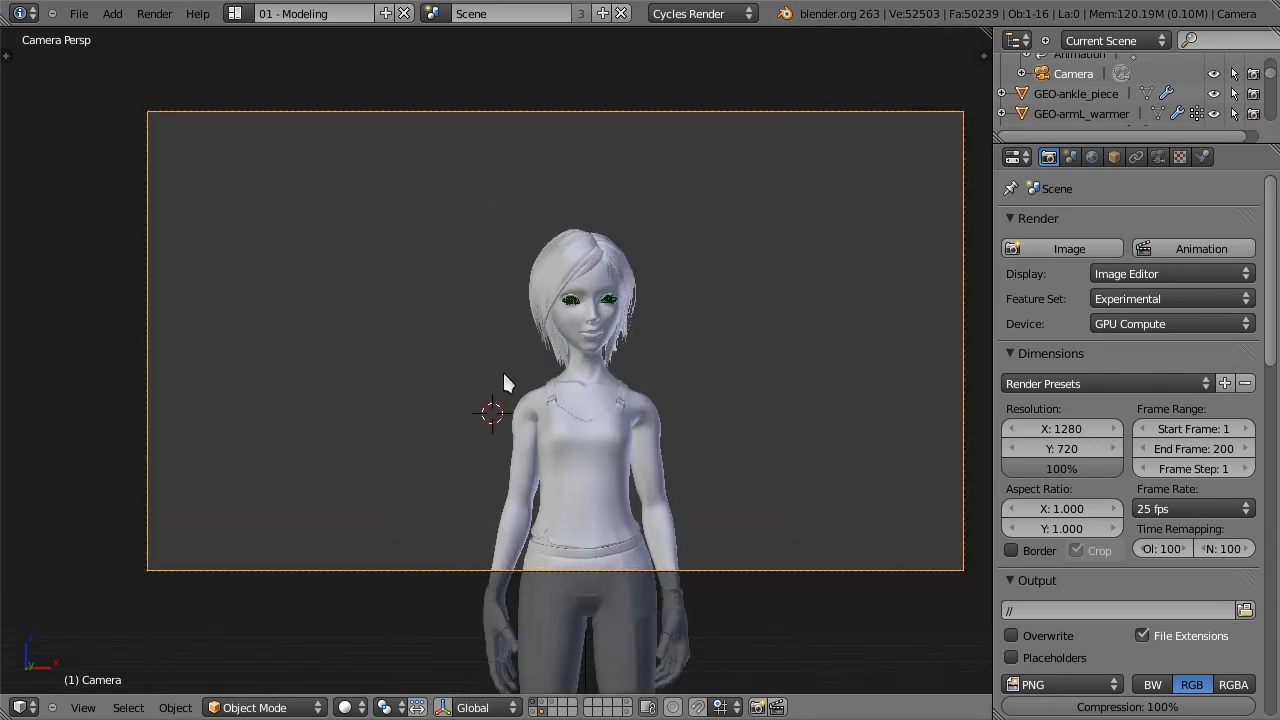
# Step: Show the camera's depth of field settings and switch the camera view to rendered shading
pyautogui.click(1158, 157)
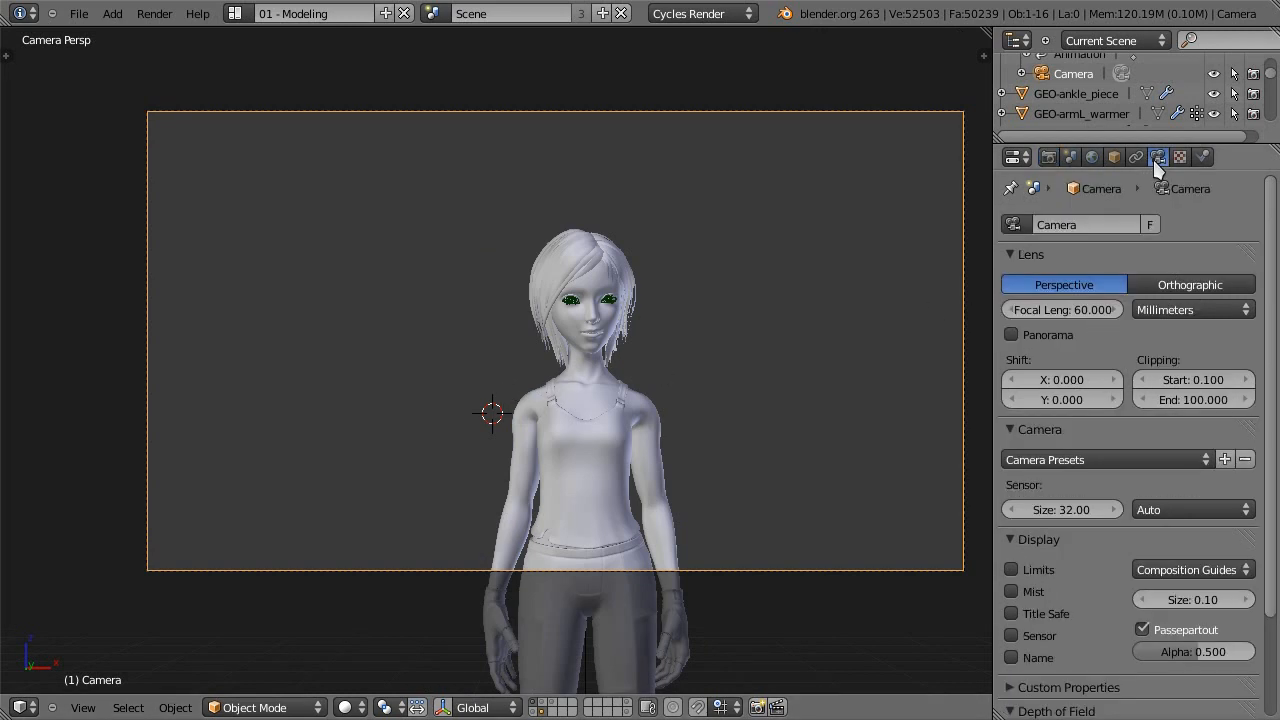
pyautogui.scroll(-3, 1213, 597)
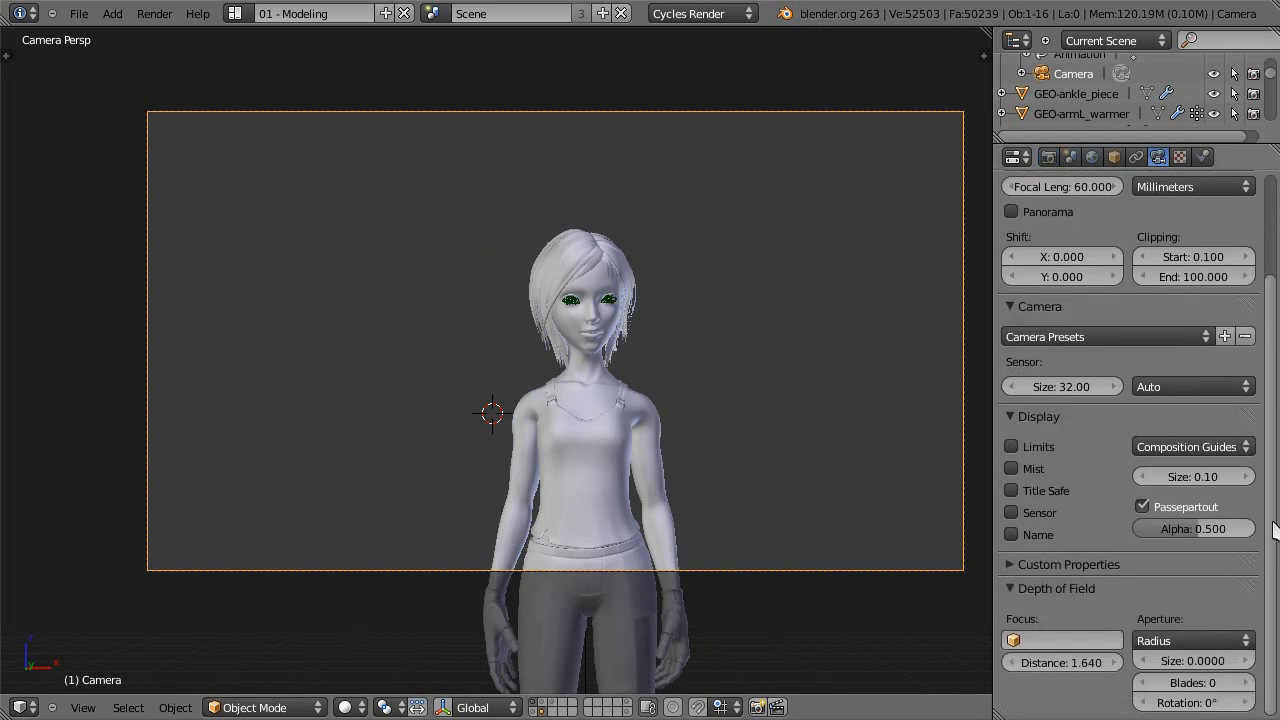
pyautogui.click(345, 707)
pyautogui.click(397, 578)
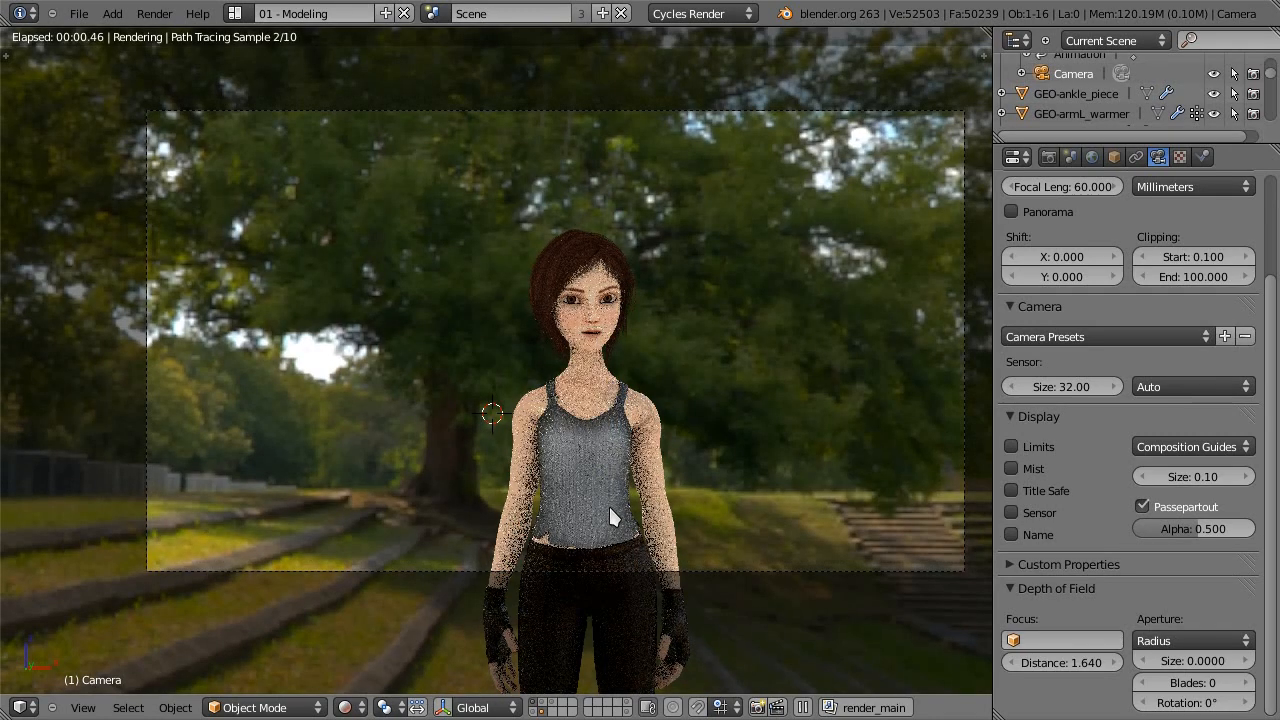
pyautogui.scroll(1, 610, 506)
pyautogui.scroll(-2, 610, 506)
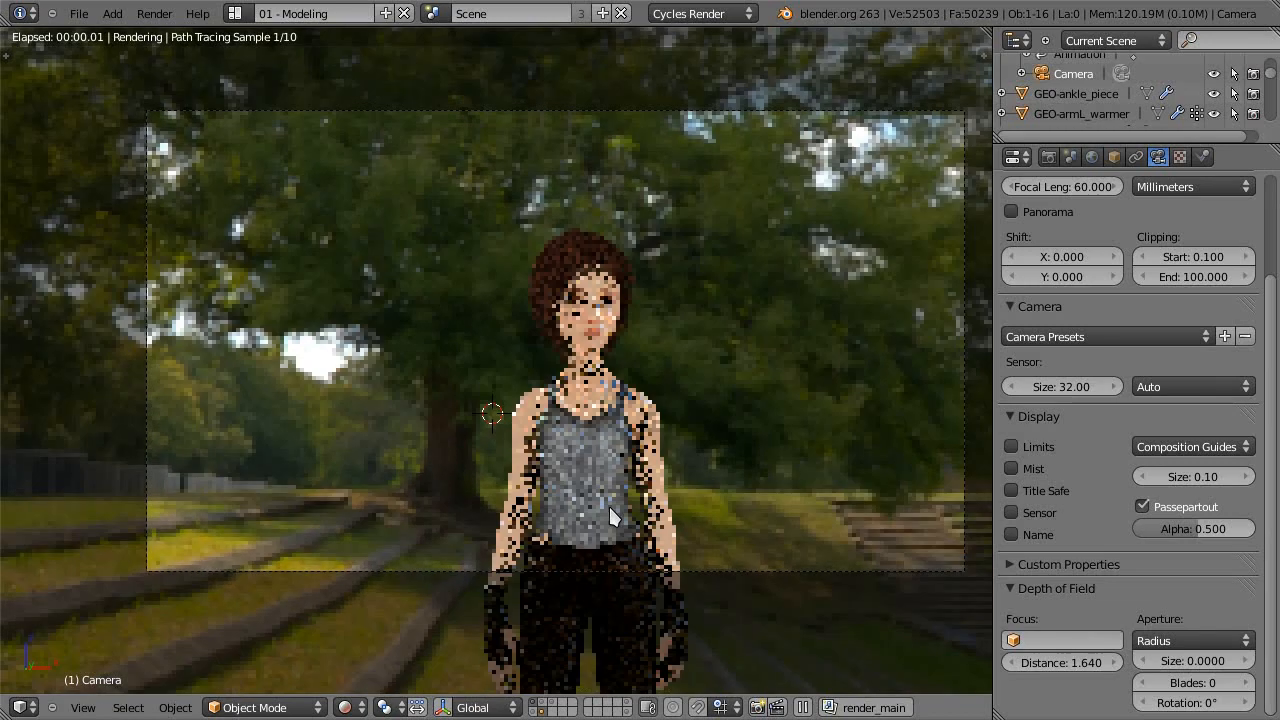
# Step: Set the camera's depth of field aperture type to F/stop
pyautogui.click(1048, 157)
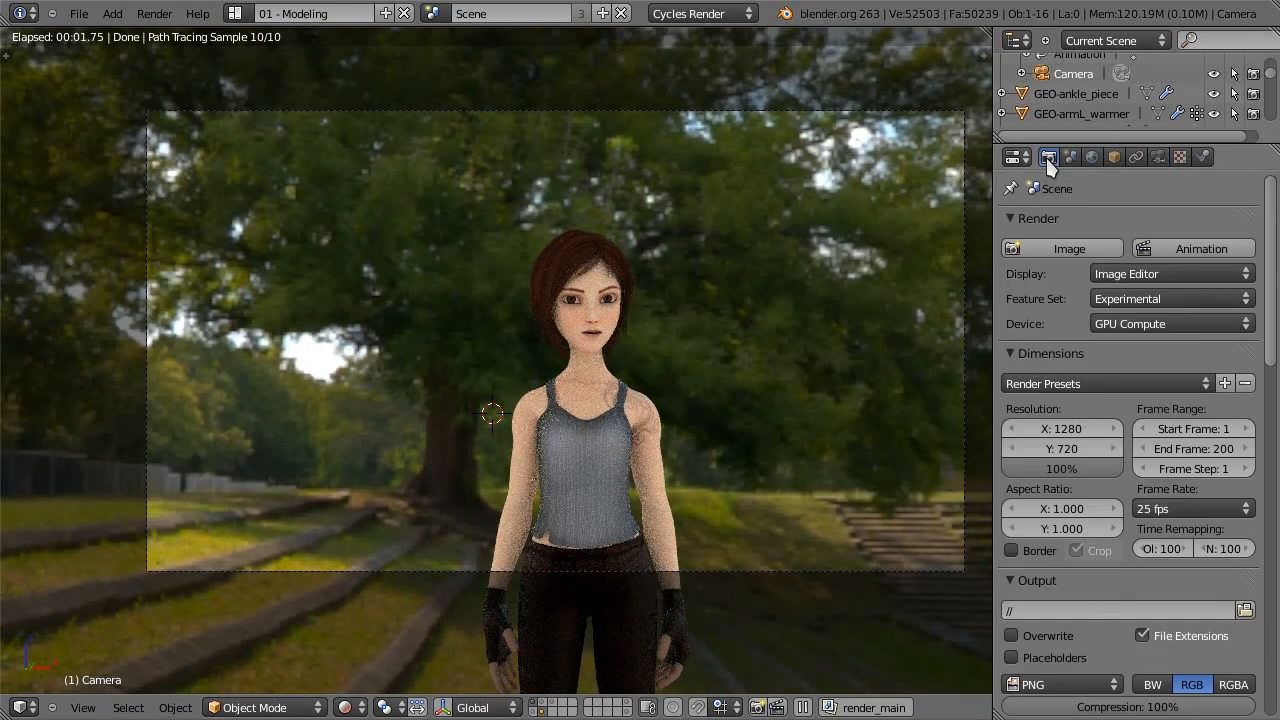
pyautogui.click(1159, 157)
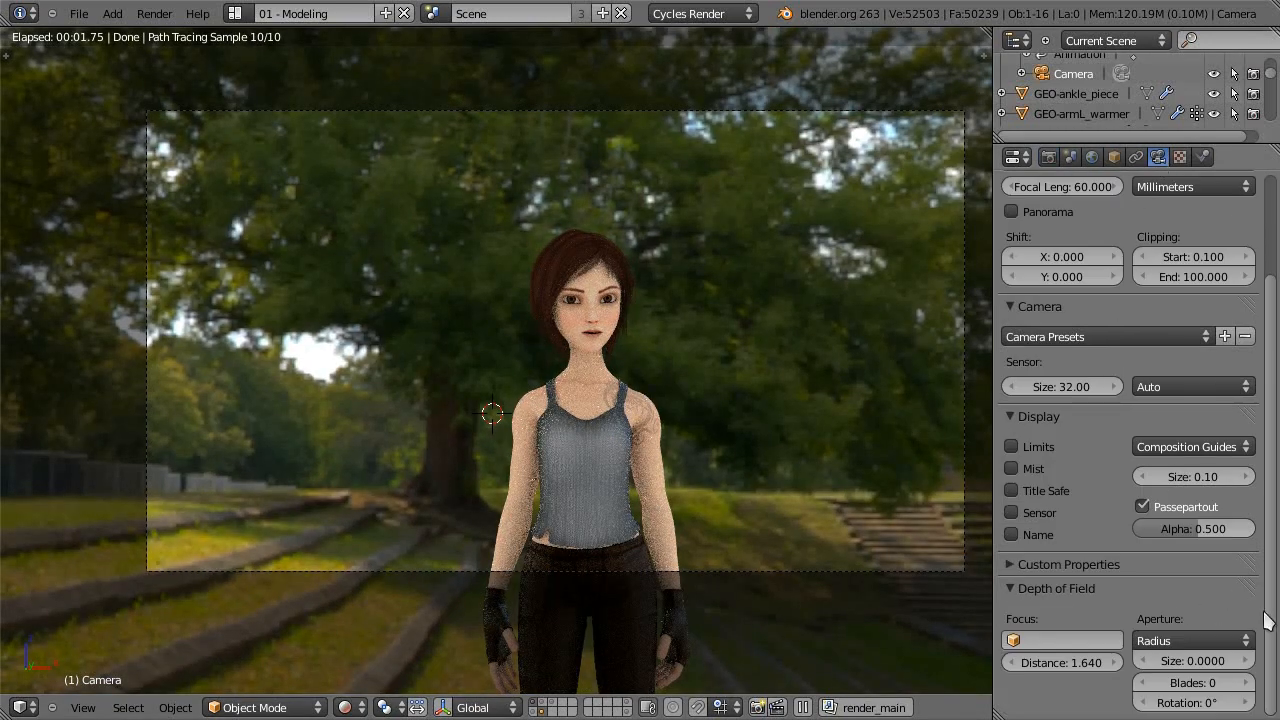
pyautogui.click(1198, 646)
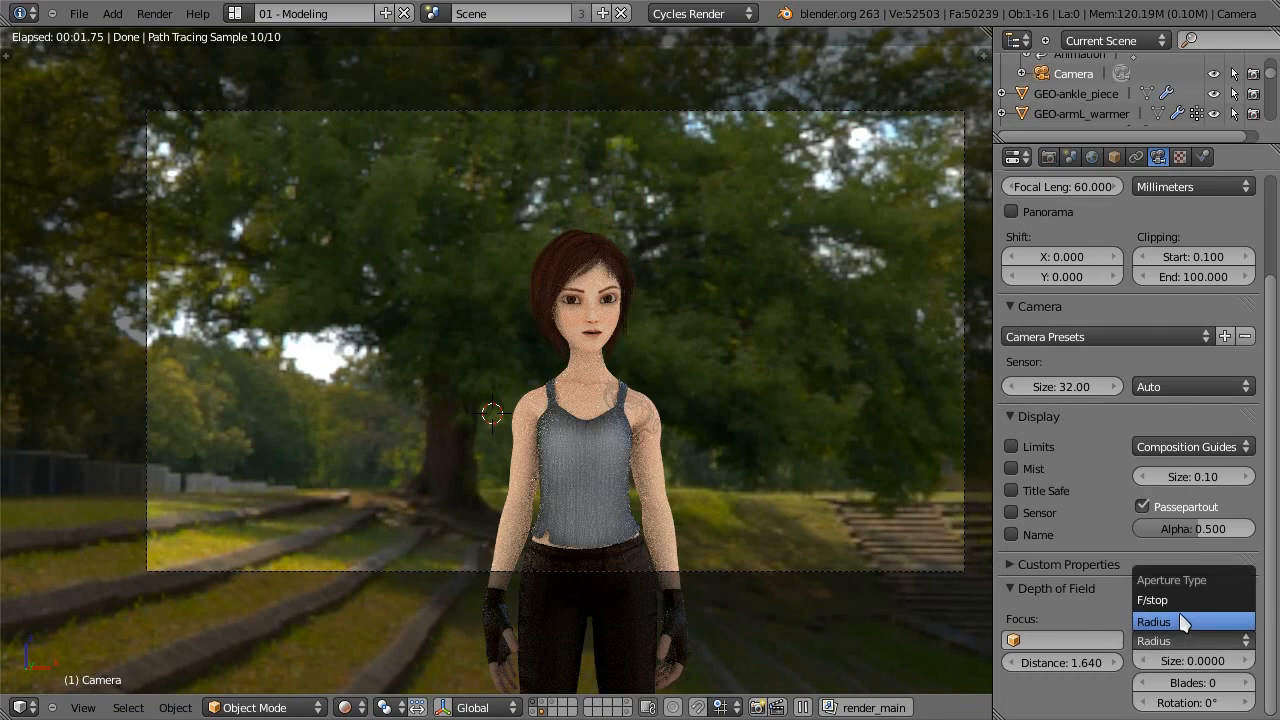
pyautogui.click(1184, 622)
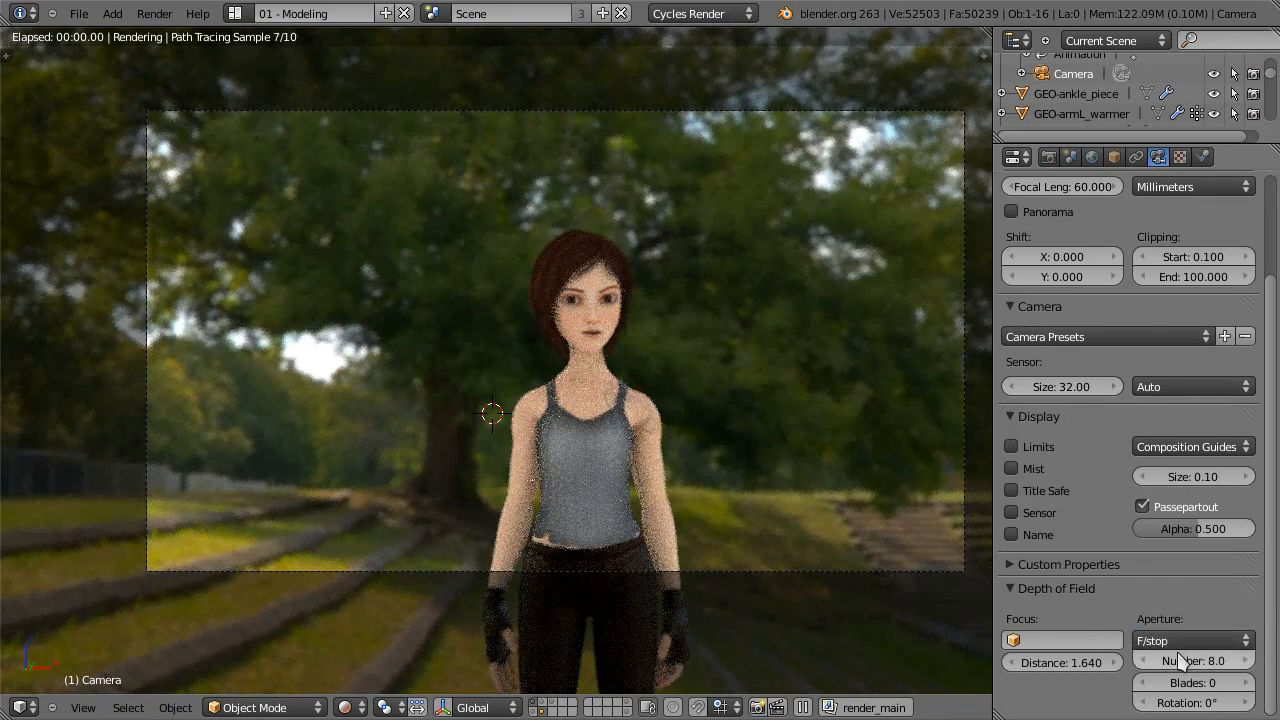
# Step: View the character and camera from outside in solid shading and enable the camera's Limits display
pyautogui.moveTo(650, 377); pyautogui.dragTo(708, 406, button='middle')
pyautogui.press('KP_0')
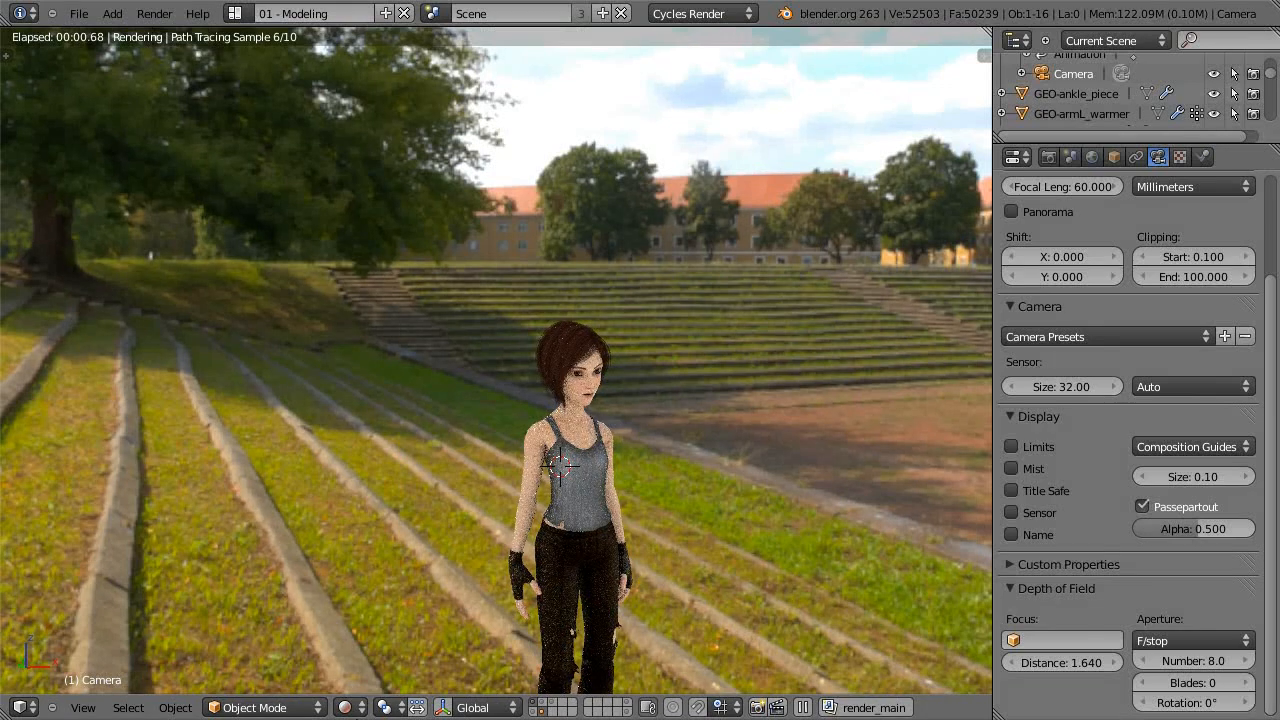
pyautogui.click(347, 707)
pyautogui.click(371, 648)
pyautogui.scroll(-2, 531, 563)
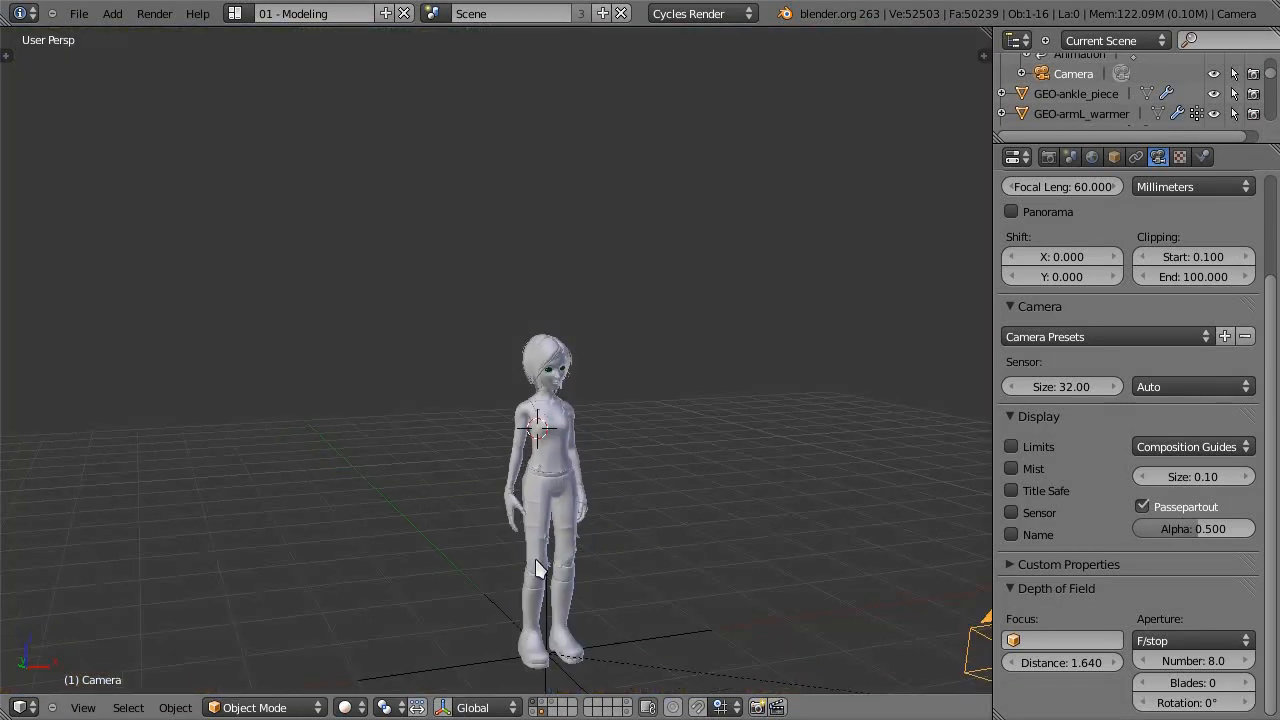
pyautogui.moveTo(537, 566); pyautogui.dragTo(575, 570, button='middle')
pyautogui.click(1012, 446)
pyautogui.scroll(-1, 806, 512)
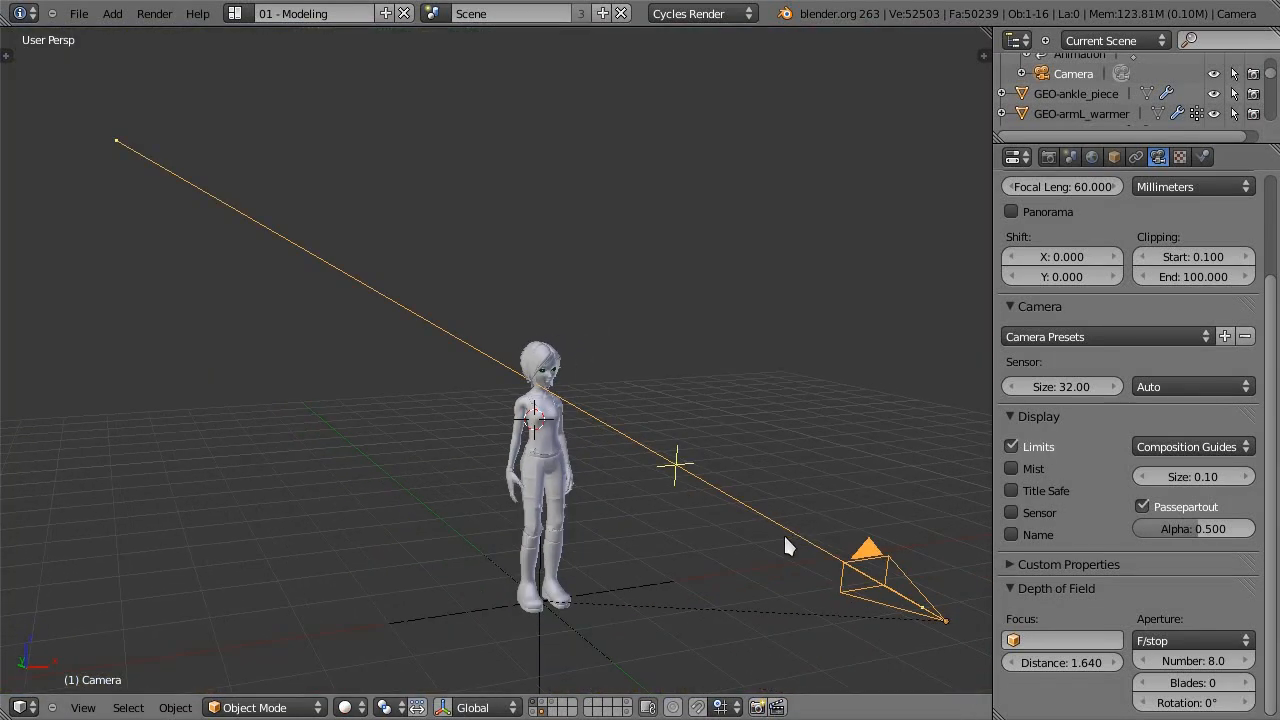
# Step: Set the camera's focus distance to 3.248 at the character and return to the camera view with rendered shading
pyautogui.moveTo(1025, 668)
pyautogui.mouseDown()
pyautogui.moveTo(1052, 666)
pyautogui.moveTo(1026, 664)
pyautogui.mouseUp()
pyautogui.moveTo(660, 505); pyautogui.dragTo(770, 521, button='middle')
pyautogui.press('KP_0')
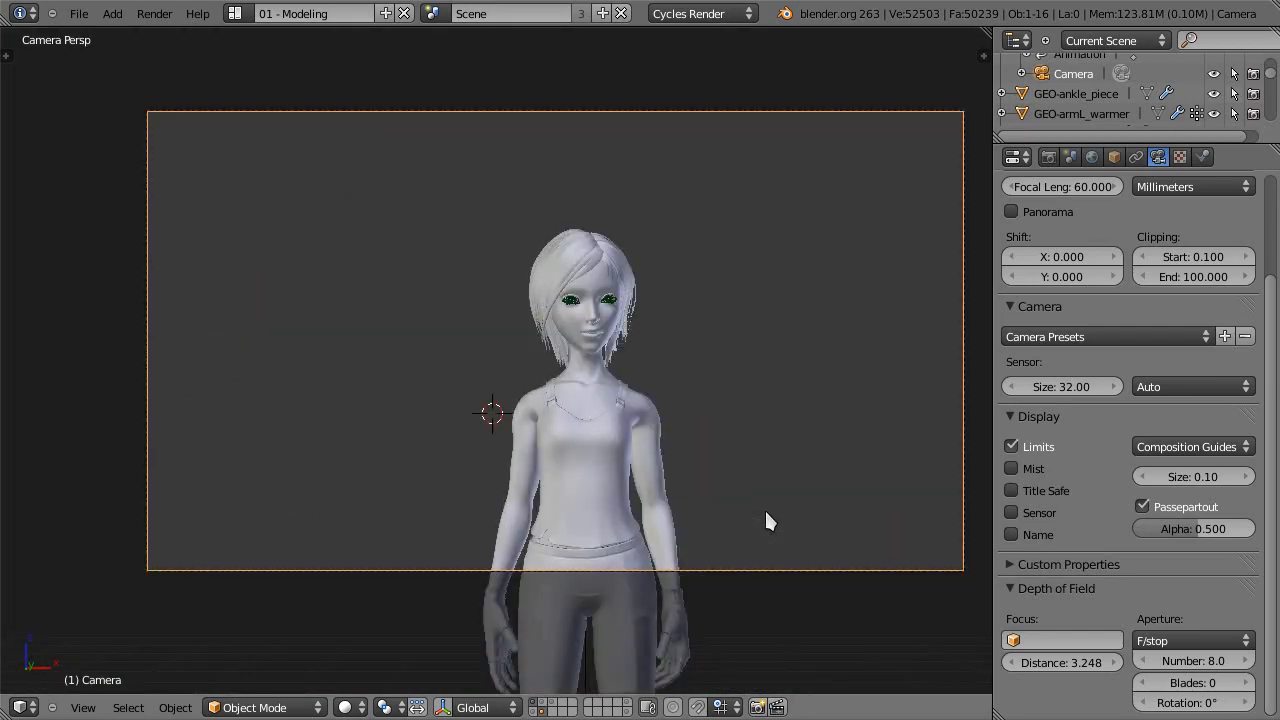
pyautogui.click(384, 707)
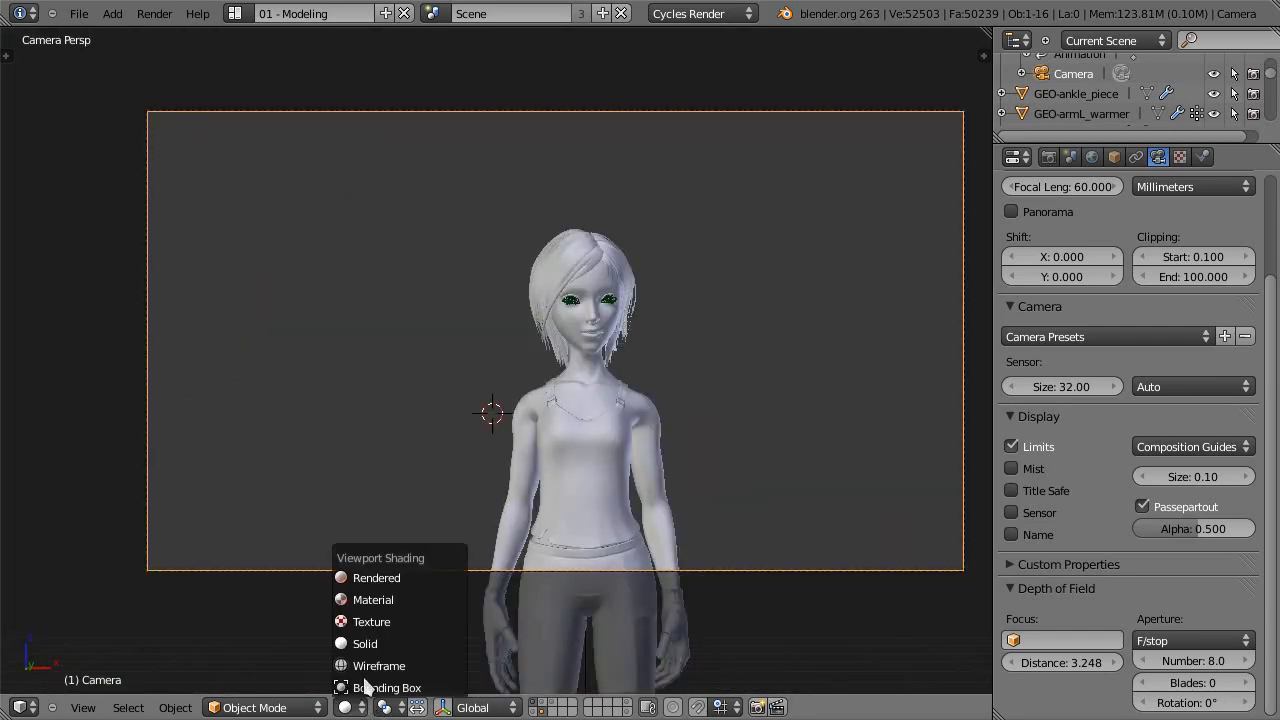
pyautogui.click(382, 580)
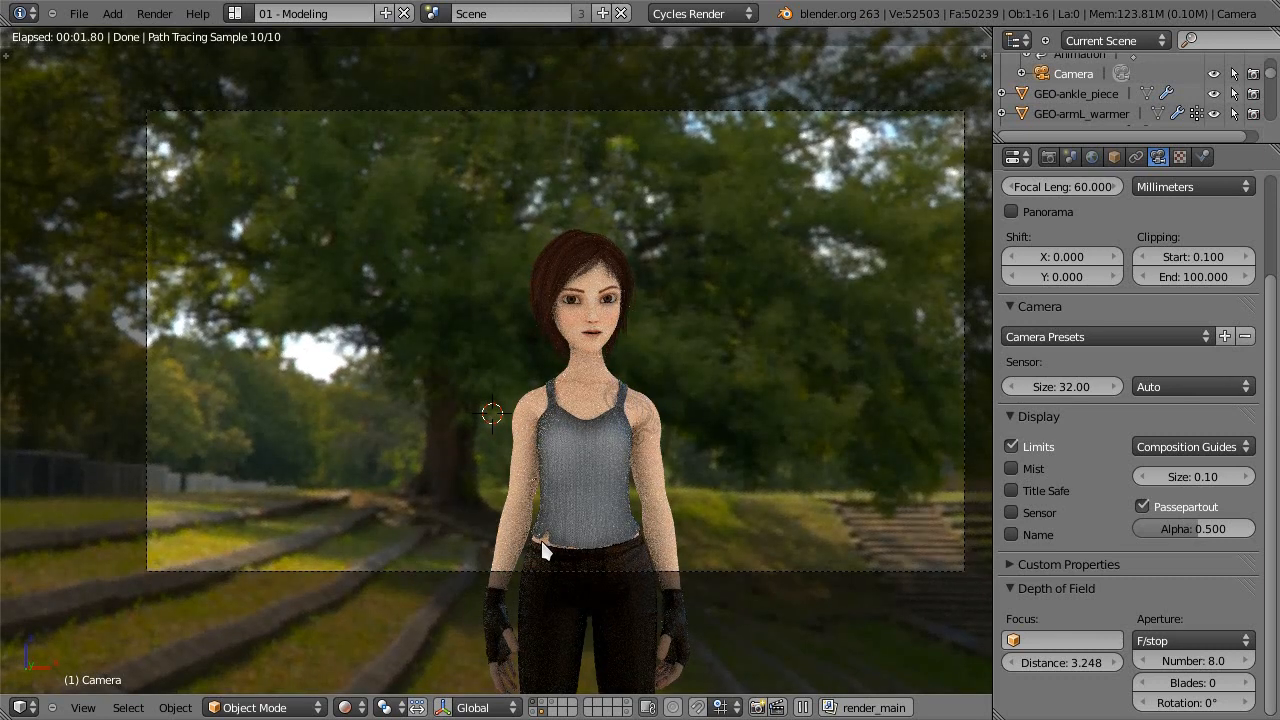
# Step: Try aperture f-stop numbers of 1.4 and 16 to compare the background blur
pyautogui.click(1193, 660)
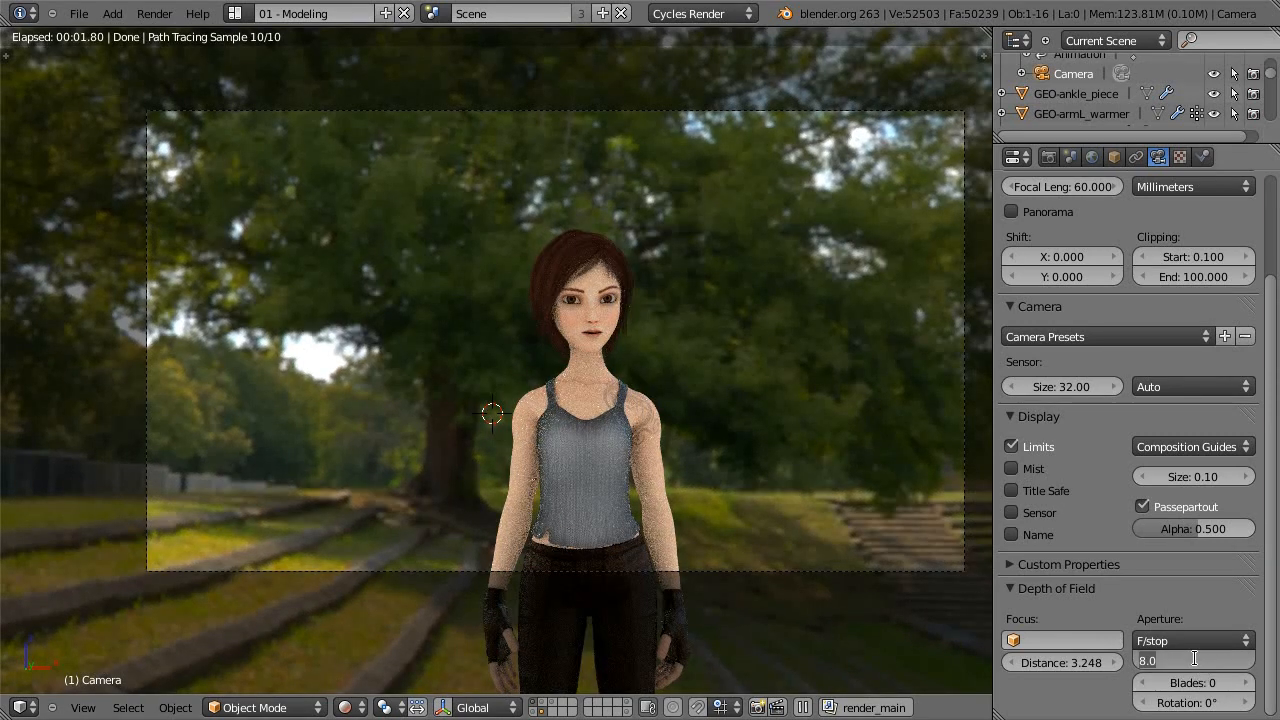
pyautogui.write('1.4')
pyautogui.press('Return')
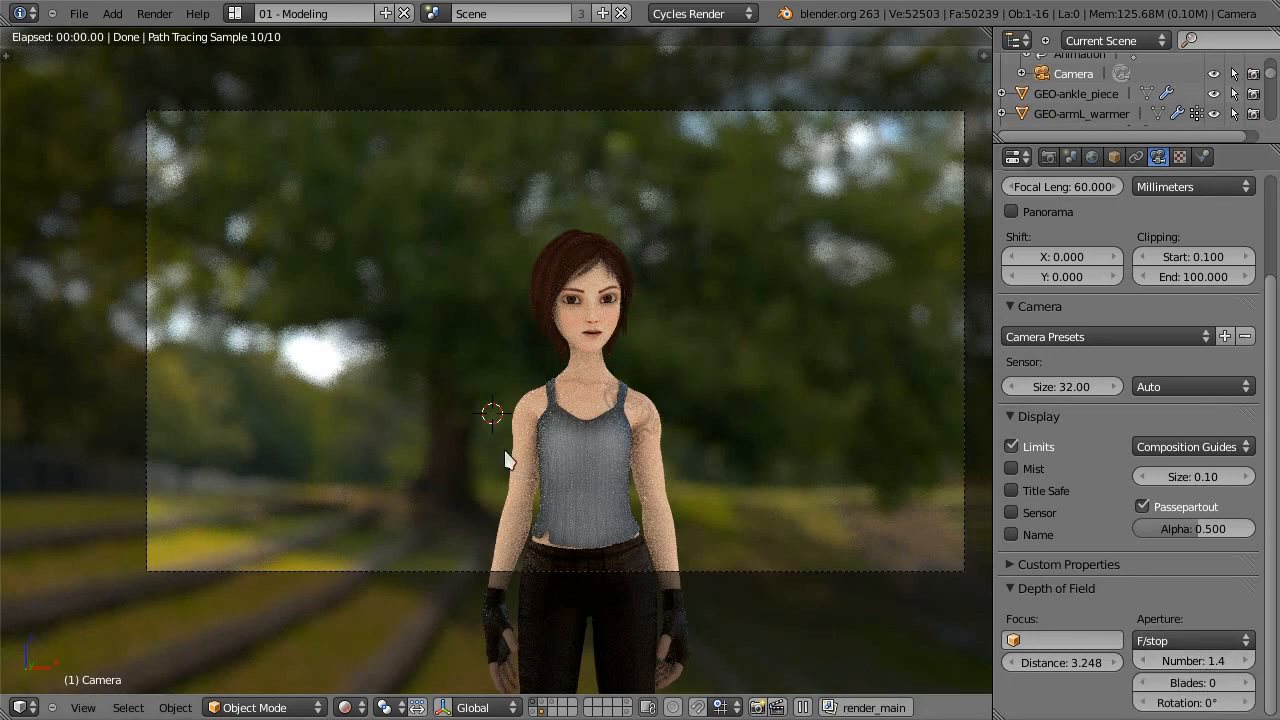
pyautogui.click(1201, 658)
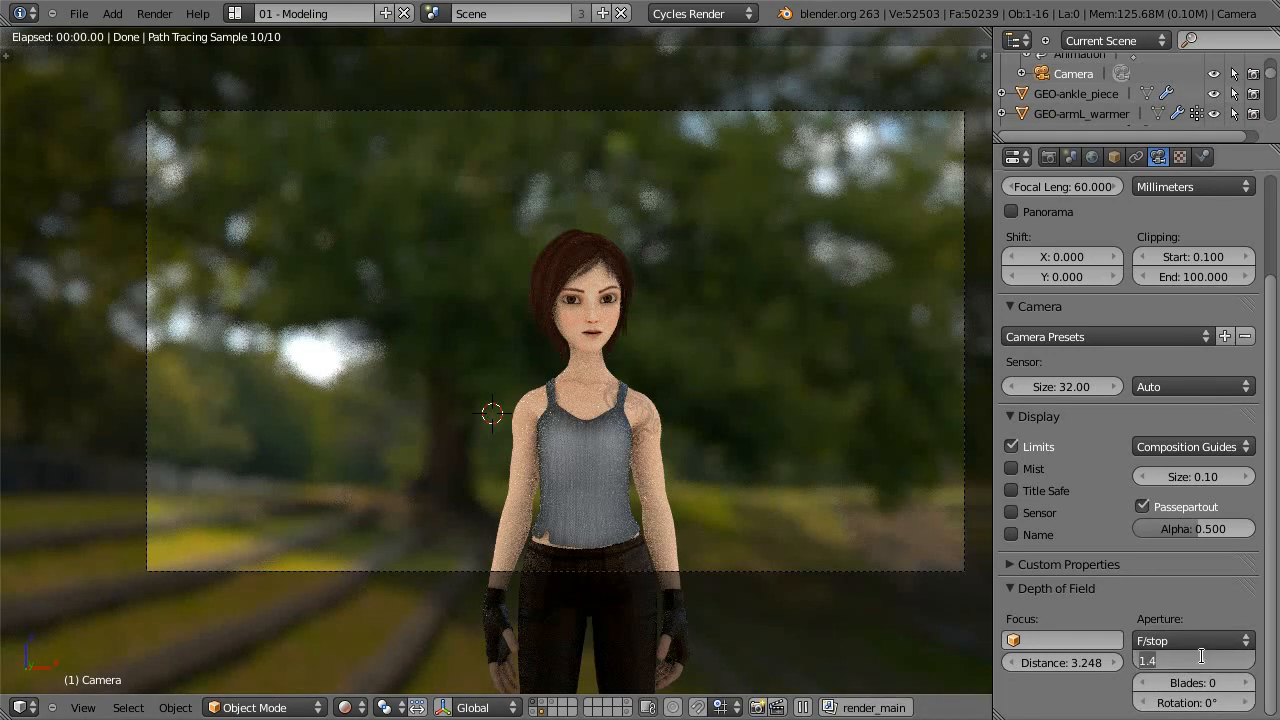
pyautogui.write('16')
pyautogui.press('Return')
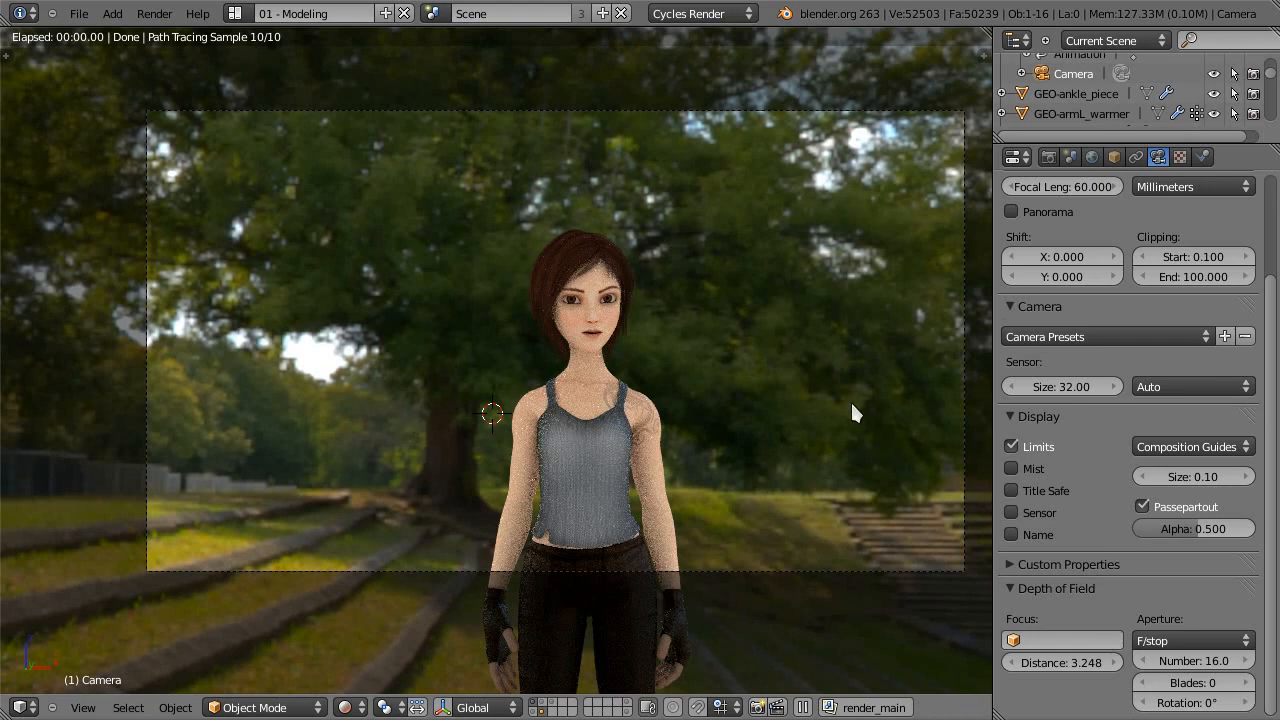
# Step: Switch the aperture type to Radius and back to F/stop
pyautogui.click(1168, 640)
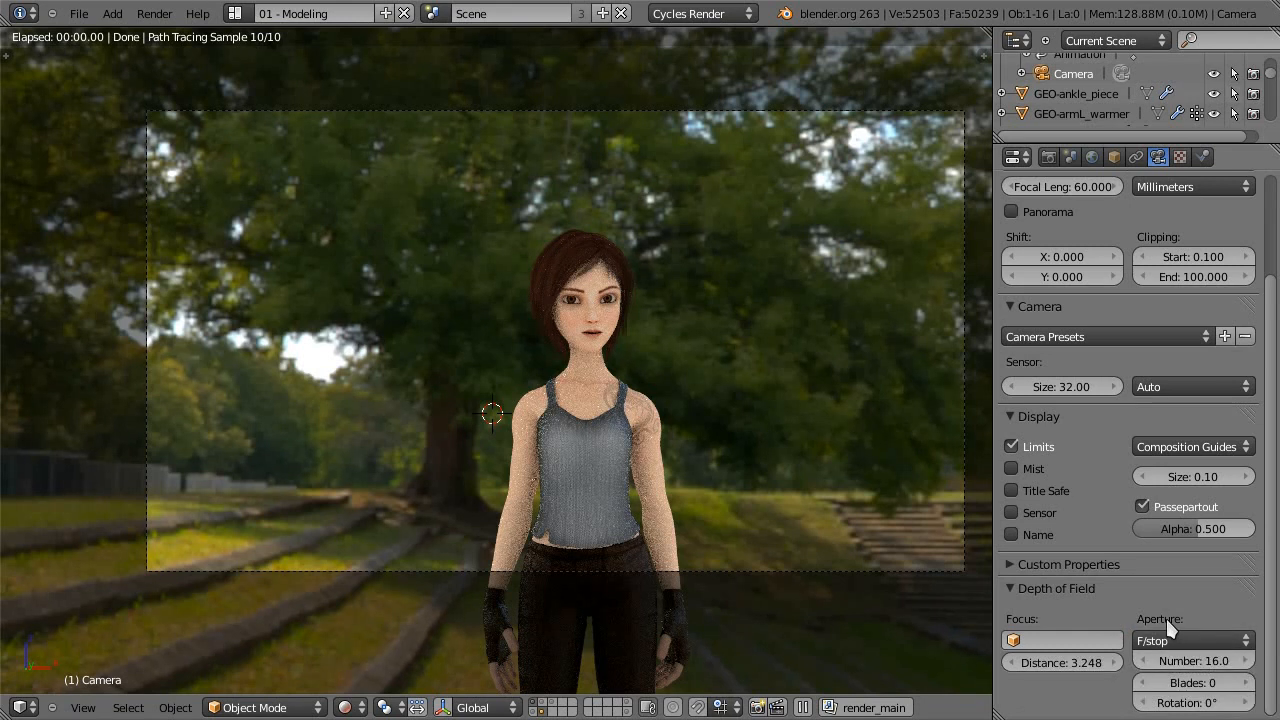
pyautogui.click(1200, 642)
pyautogui.click(1181, 619)
pyautogui.click(1192, 641)
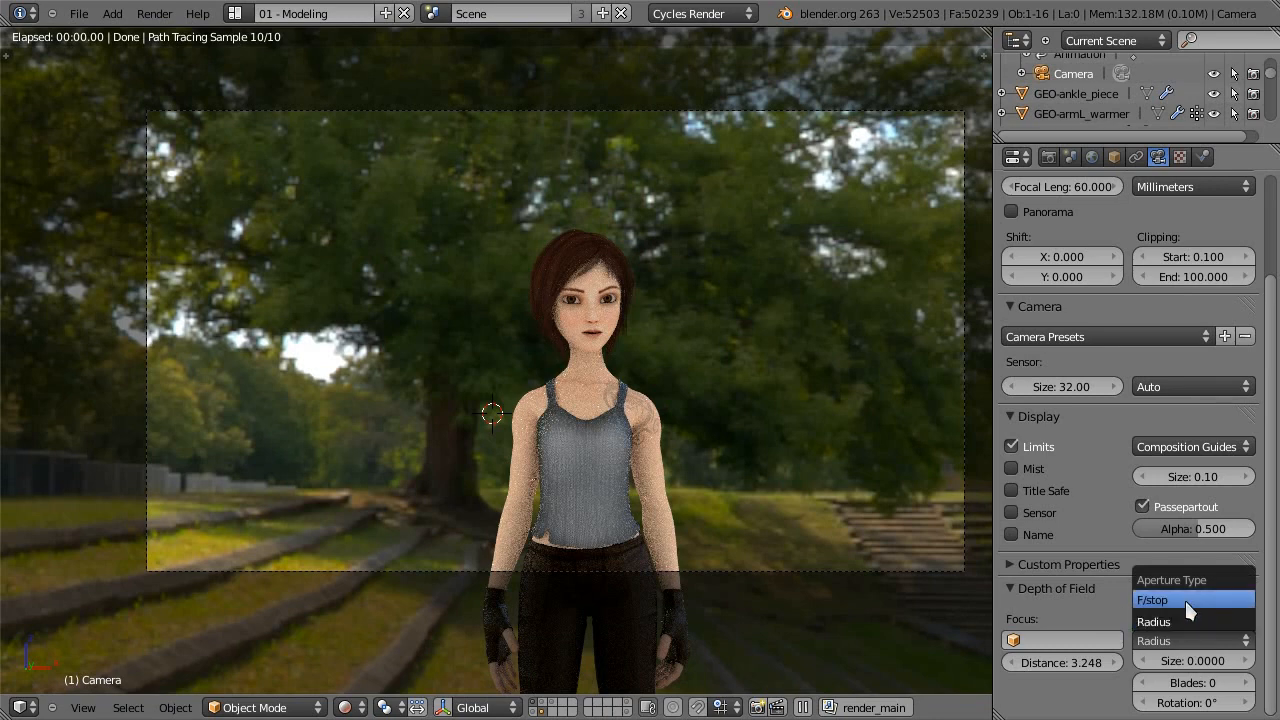
pyautogui.click(1184, 599)
# Step: Try wide apertures with f-stop numbers of 1.8 and 1.2 on the camera
pyautogui.click(1190, 663)
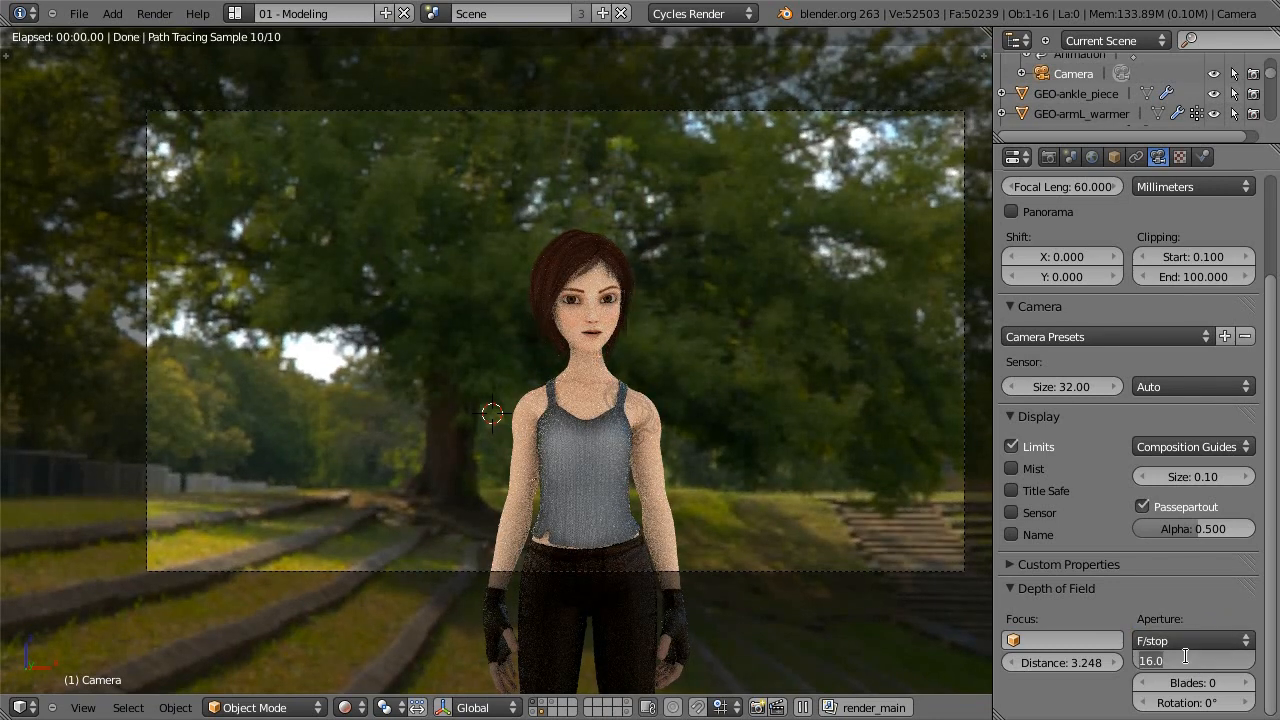
pyautogui.write('1.8')
pyautogui.press('Return')
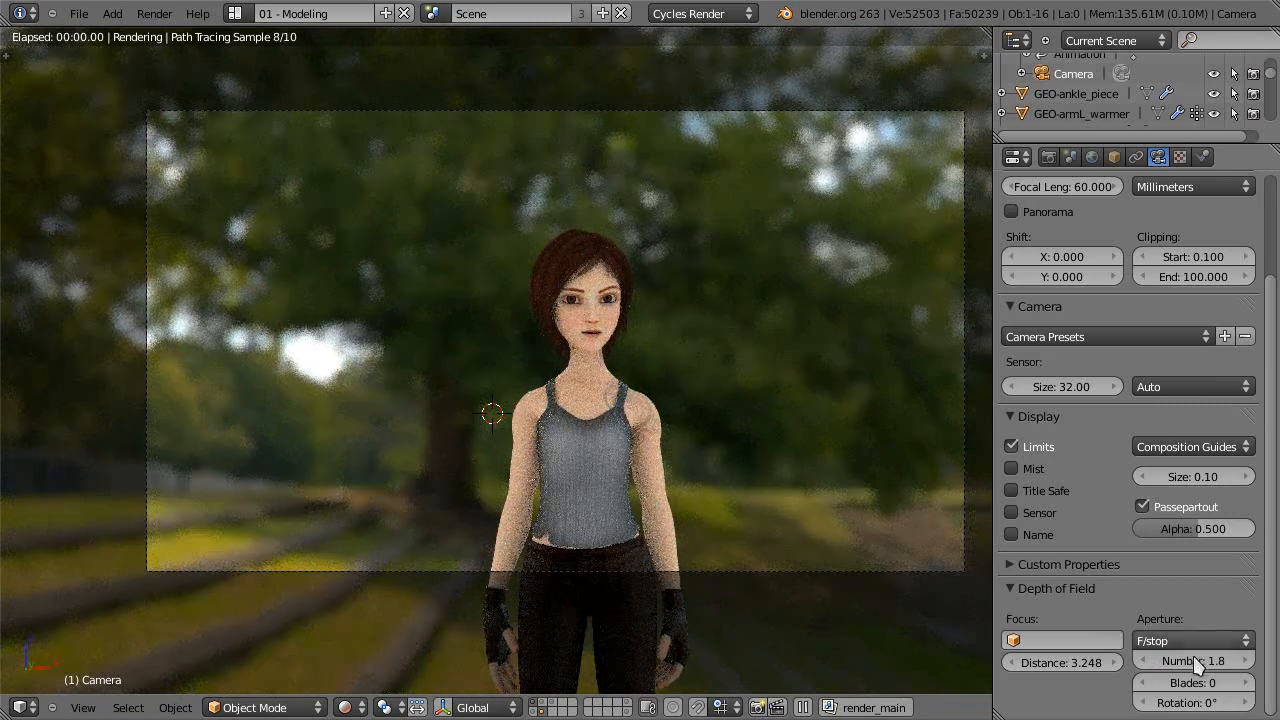
pyautogui.click(1195, 661)
pyautogui.write('1.2')
pyautogui.press('Return')
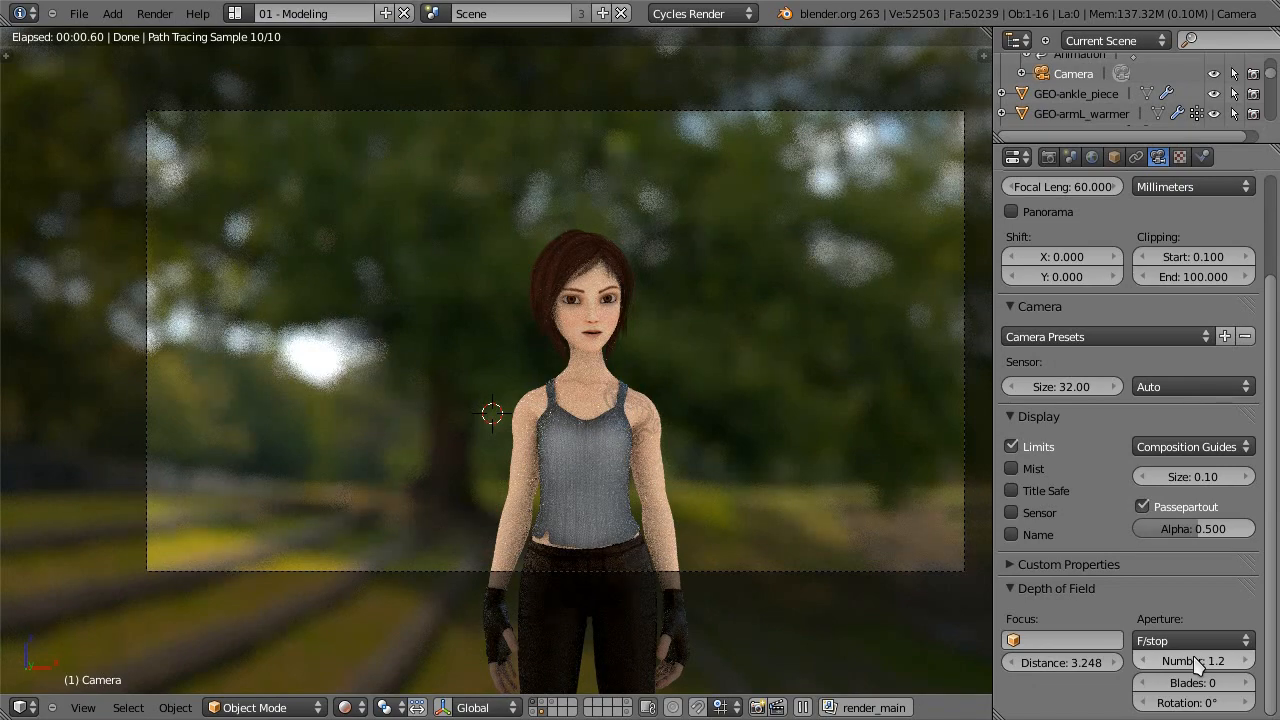
# Step: Set the camera's f-stop number to 16, and raise it further to 32
pyautogui.click(1195, 661)
pyautogui.write('16')
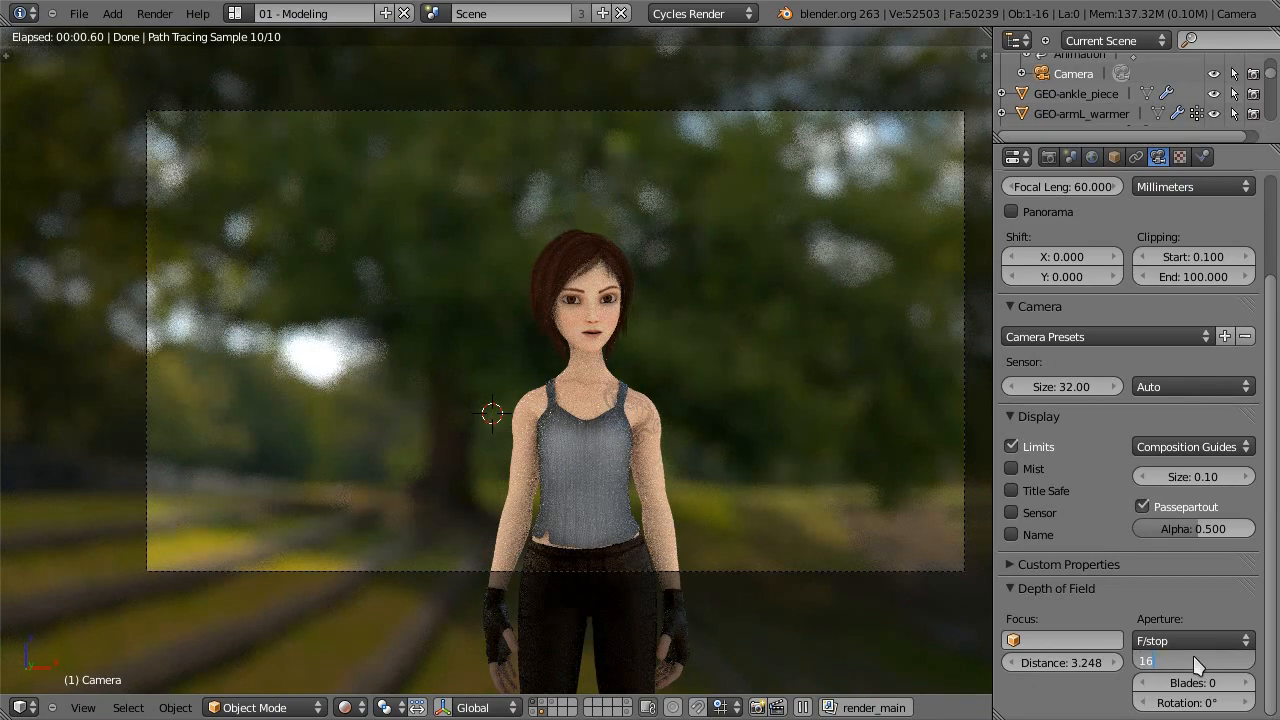
pyautogui.press('Return')
pyautogui.click(1195, 661)
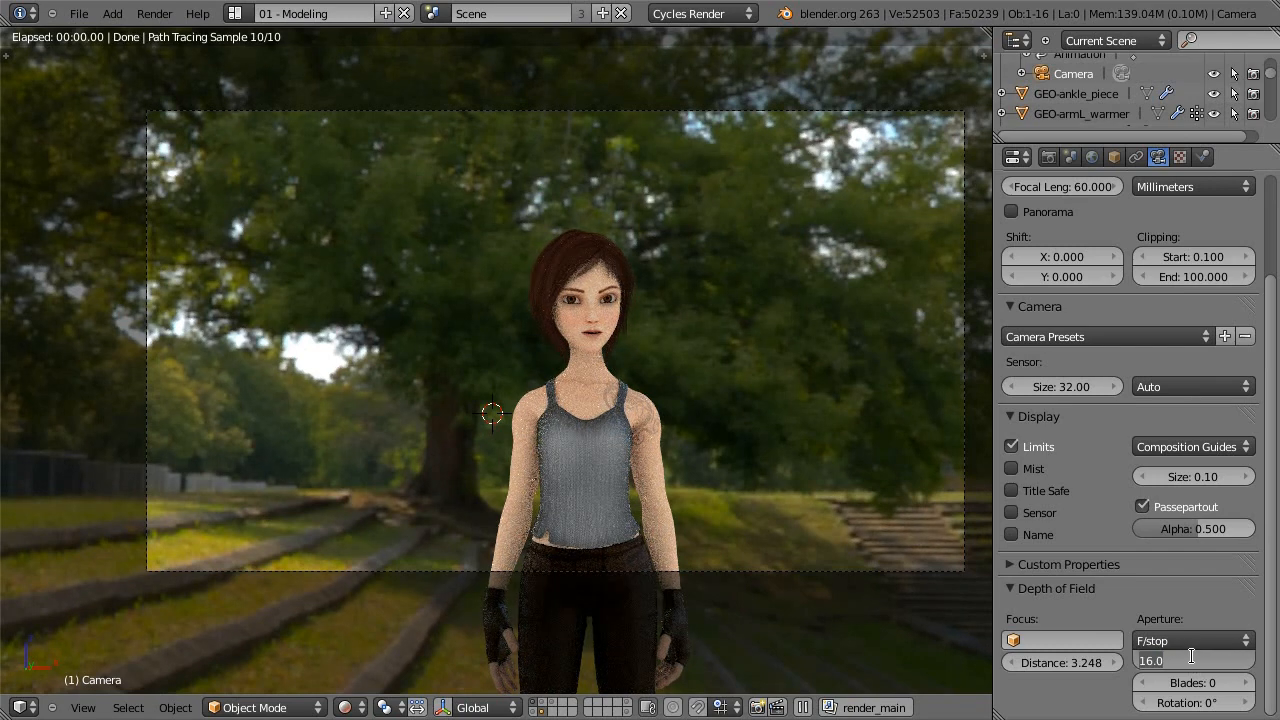
pyautogui.write('32')
pyautogui.press('Return')
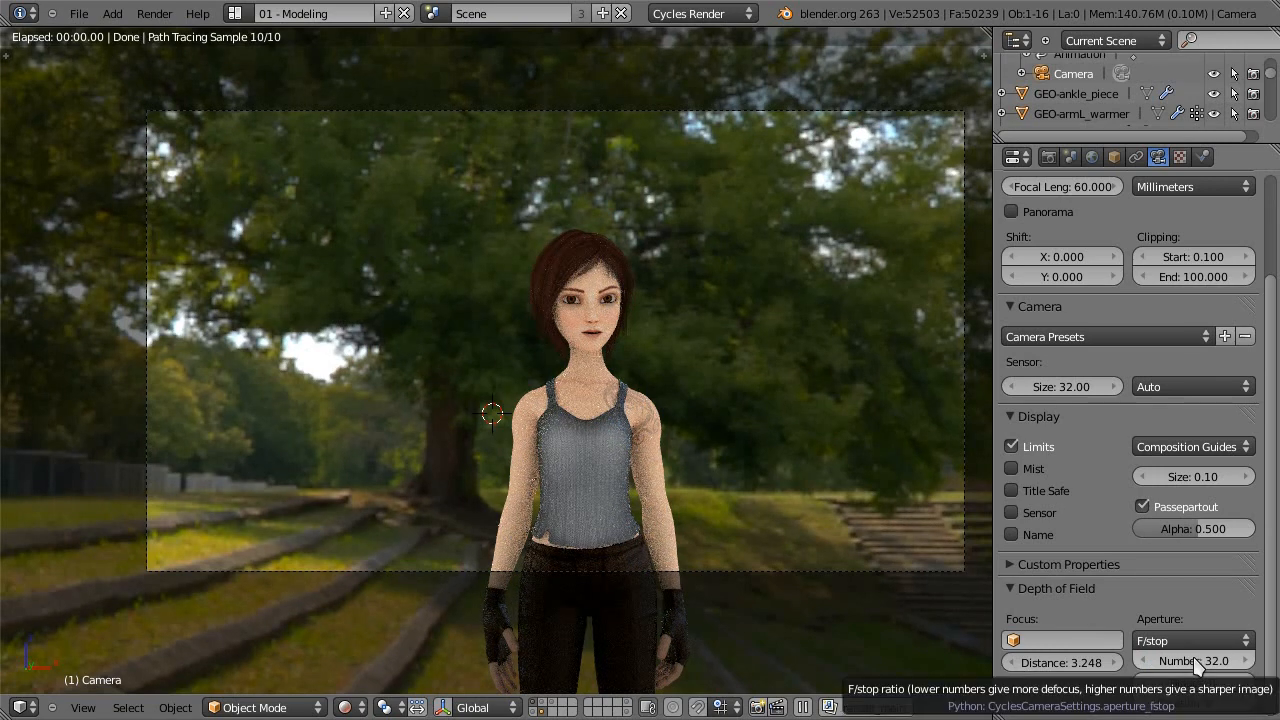
# Step: Lower the camera's f-stop number to 16, and reduce it further to 5.6
pyautogui.click(1192, 660)
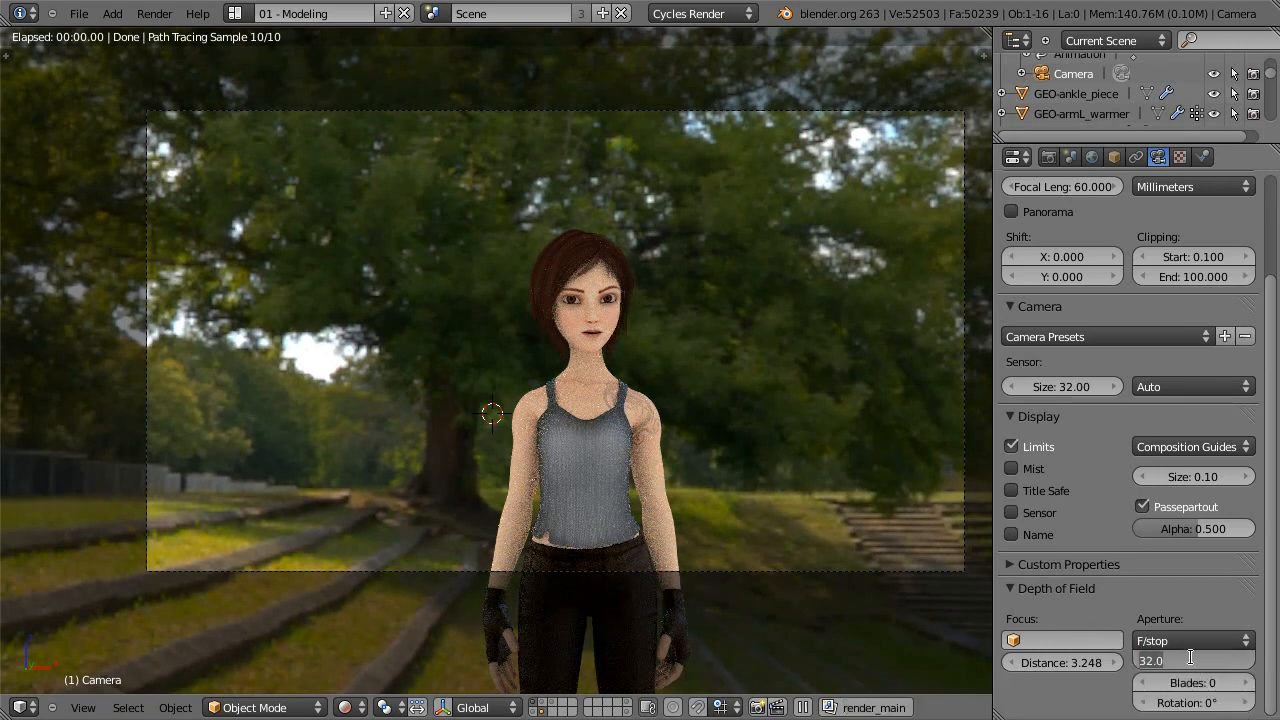
pyautogui.write('16')
pyautogui.press('Return')
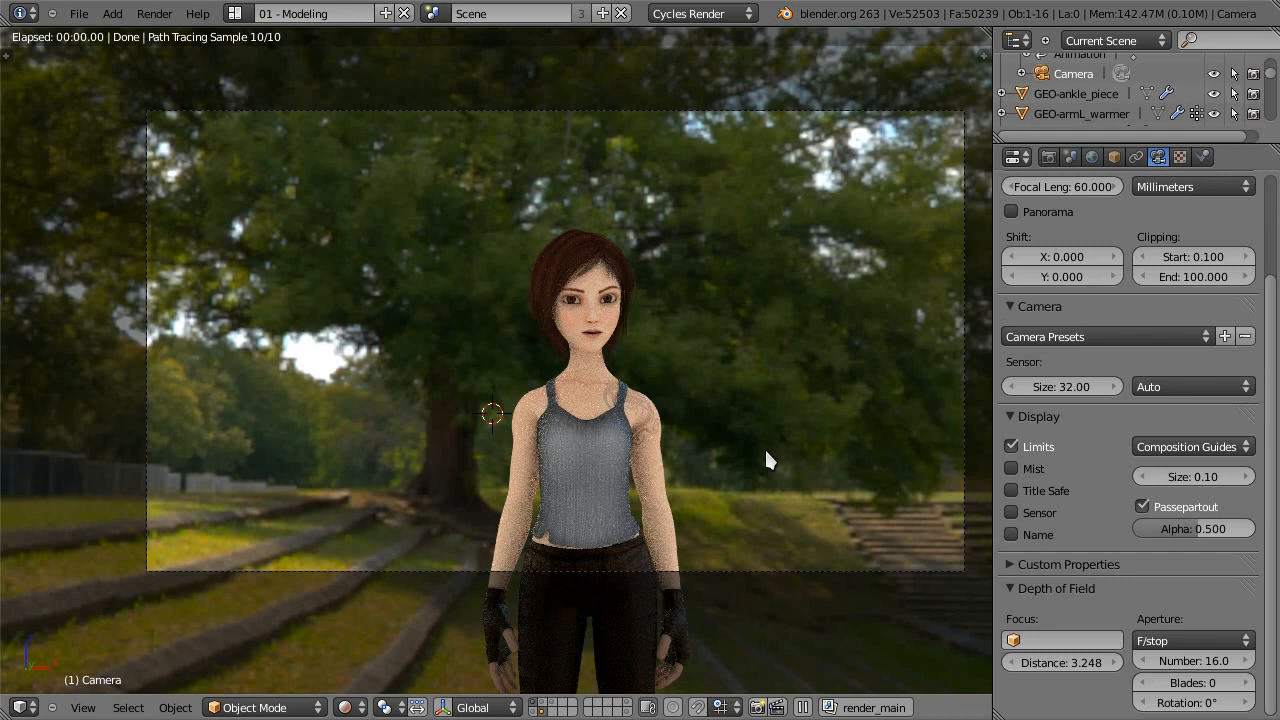
pyautogui.click(1187, 658)
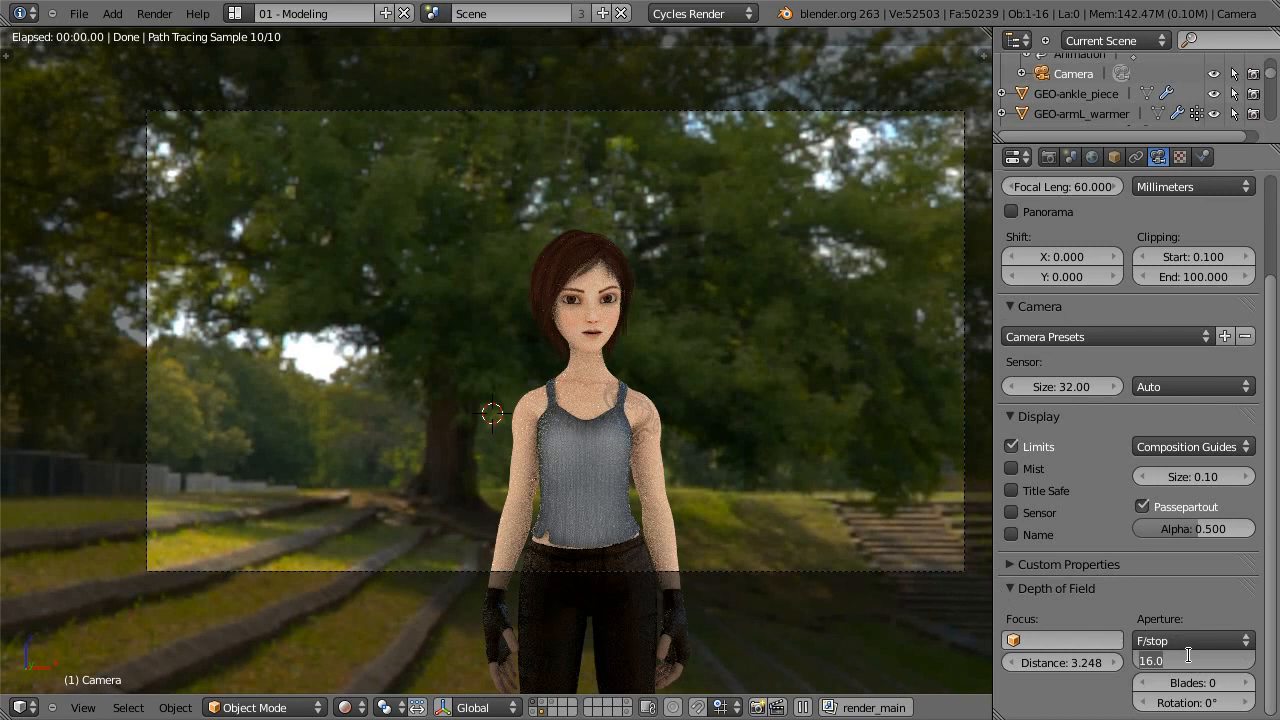
pyautogui.click(1184, 604)
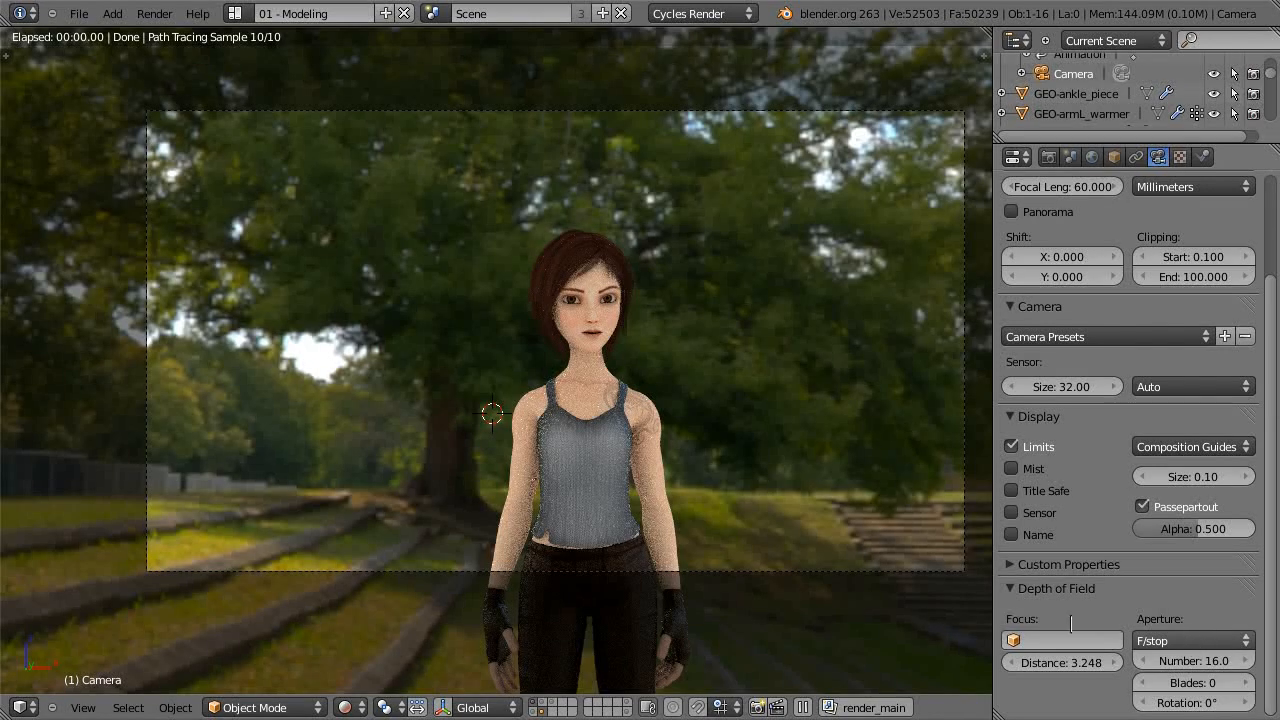
pyautogui.click(1193, 660)
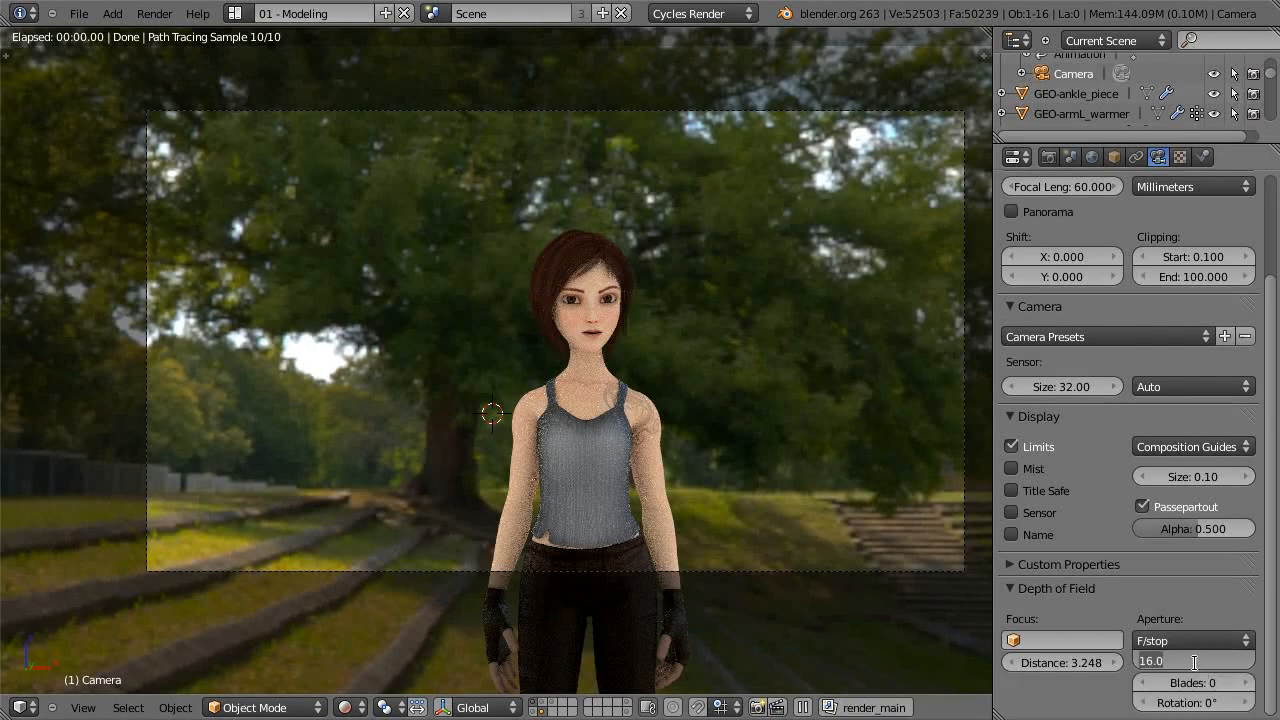
pyautogui.write('5.6')
pyautogui.press('Return')
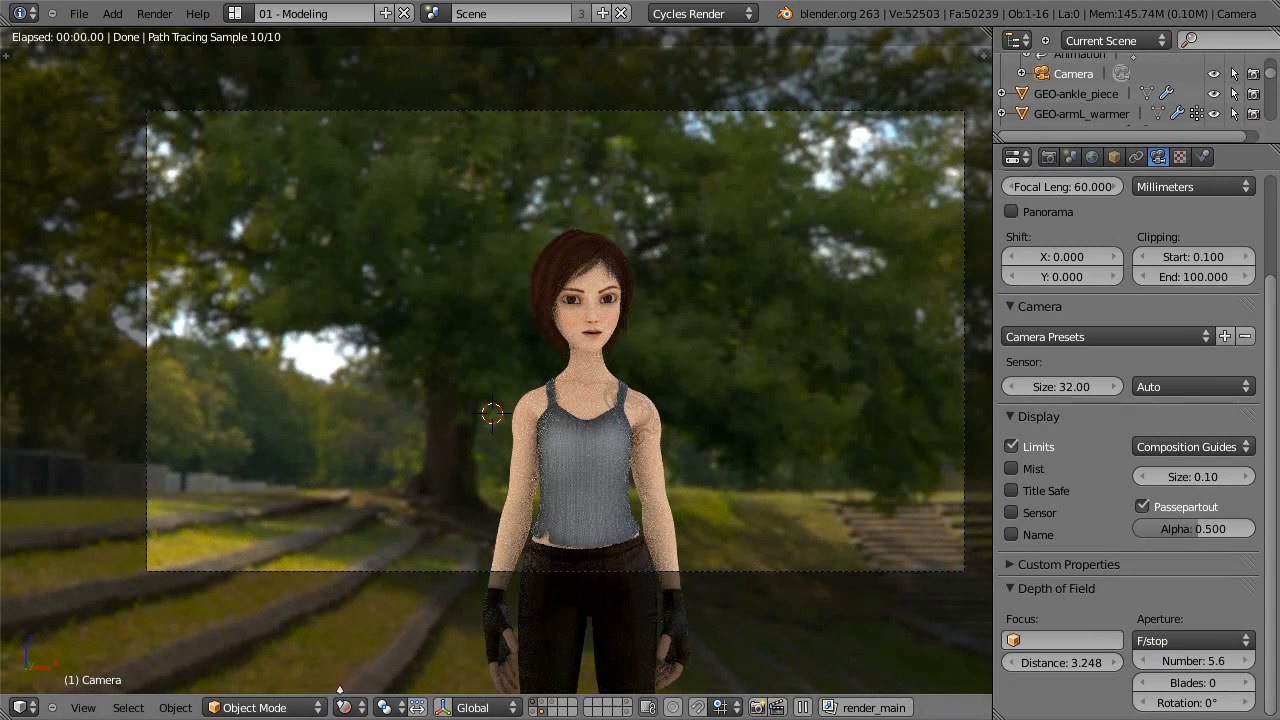
# Step: In solid shading, move the camera along its local Z toward the character and raise it about 0.07 to frame the face
pyautogui.click(345, 707)
pyautogui.click(366, 644)
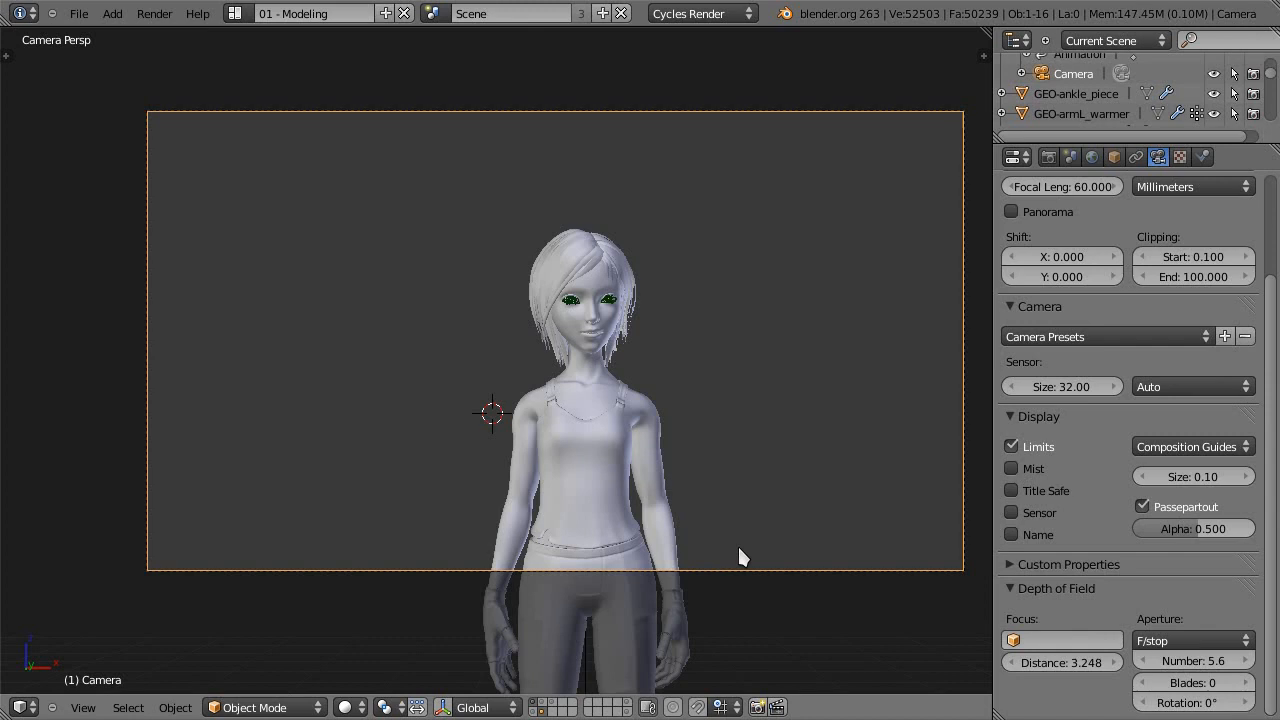
pyautogui.press('g')
pyautogui.press('z')
pyautogui.press('z')
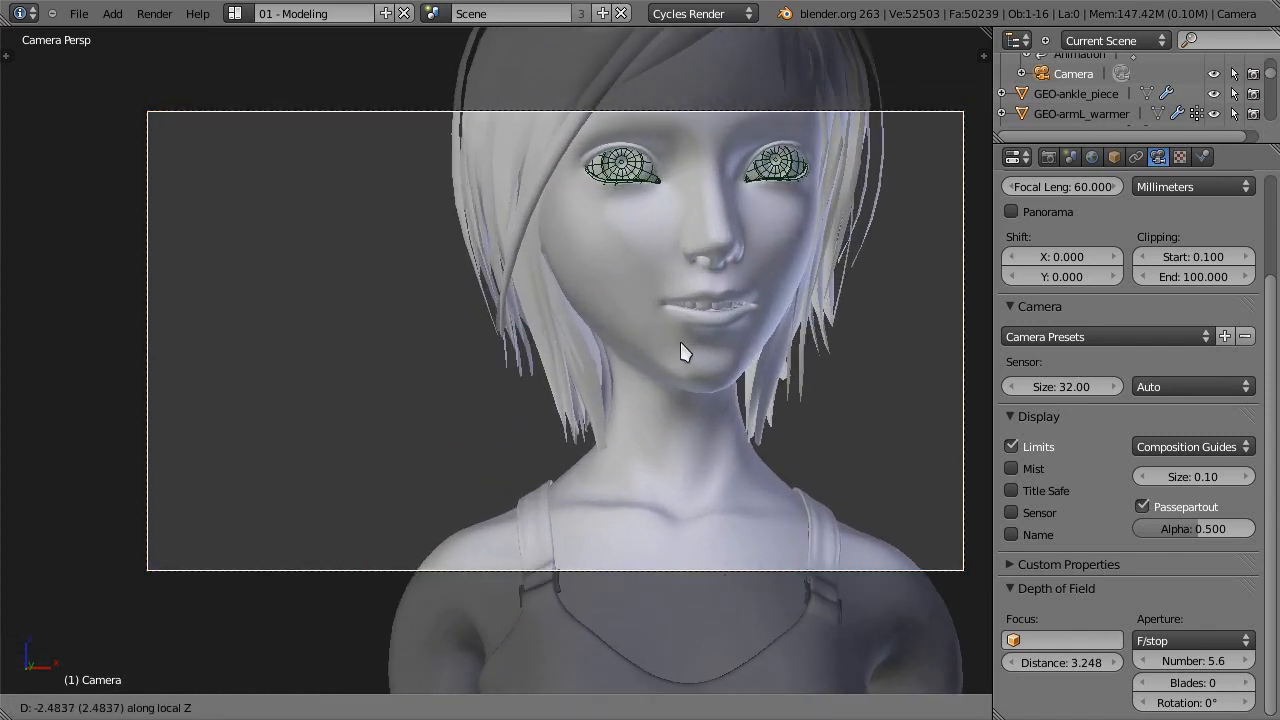
pyautogui.click(678, 337)
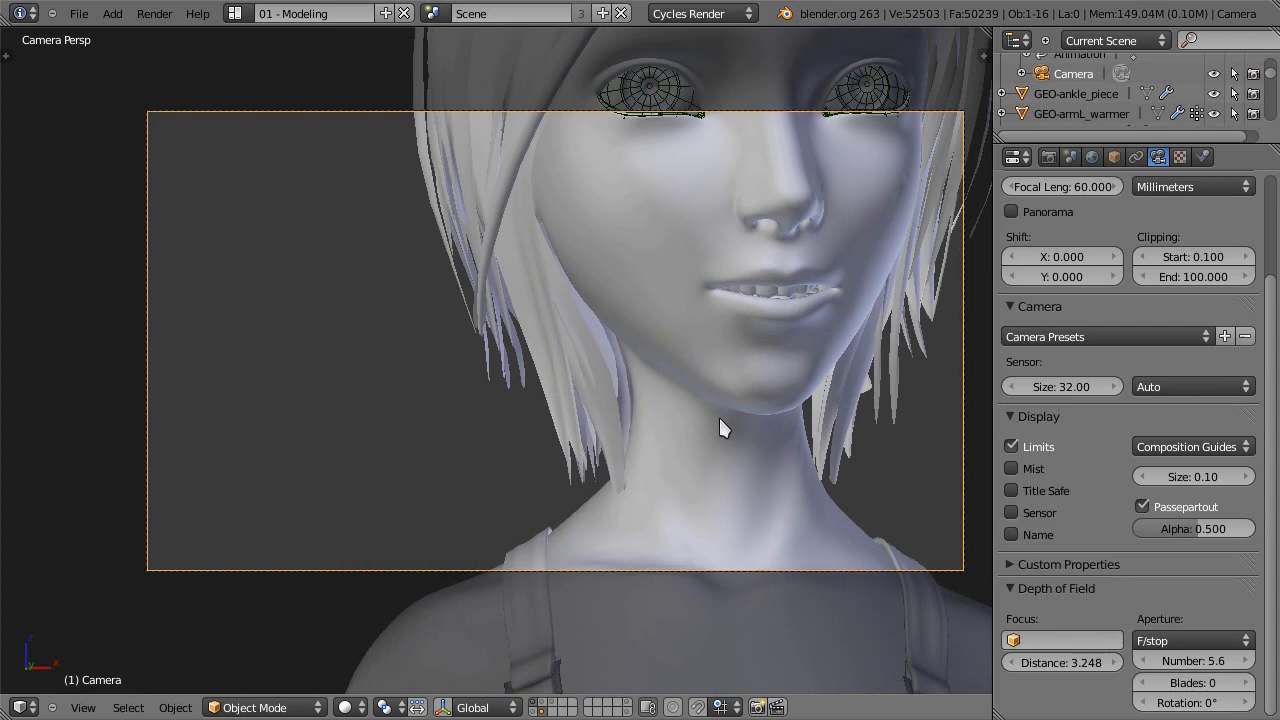
pyautogui.press('g')
pyautogui.press('z')
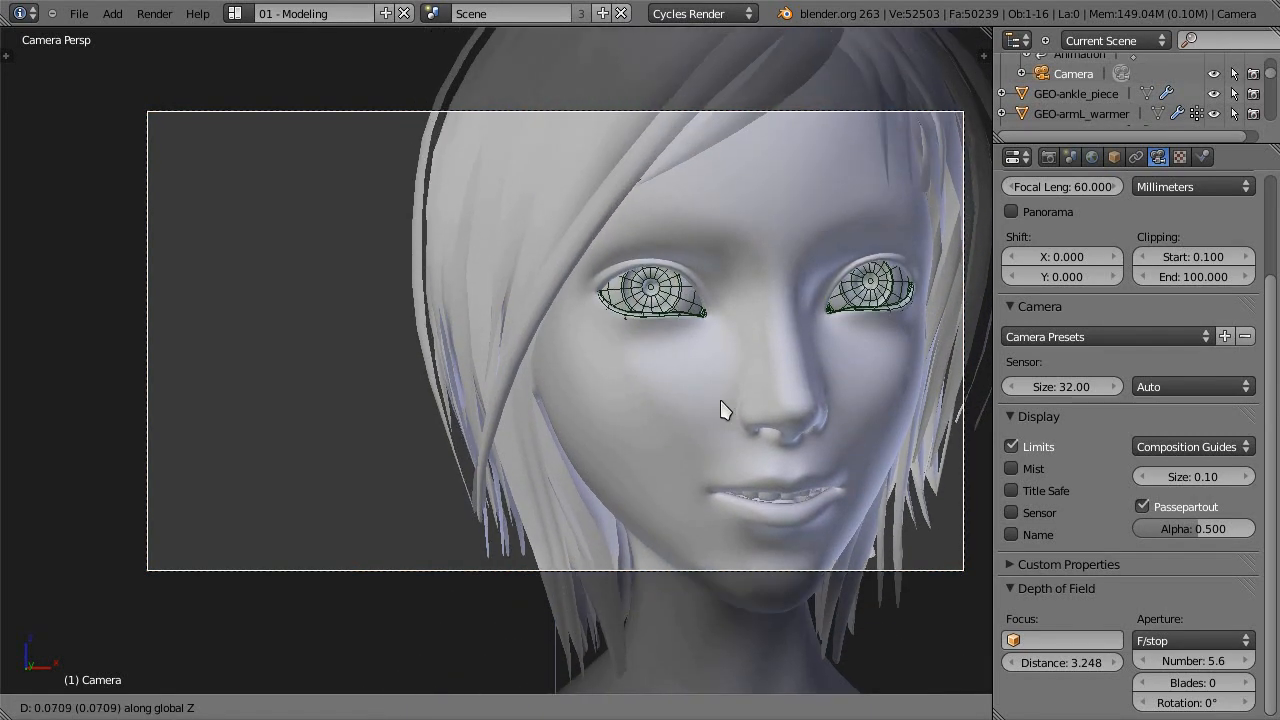
pyautogui.click(724, 410)
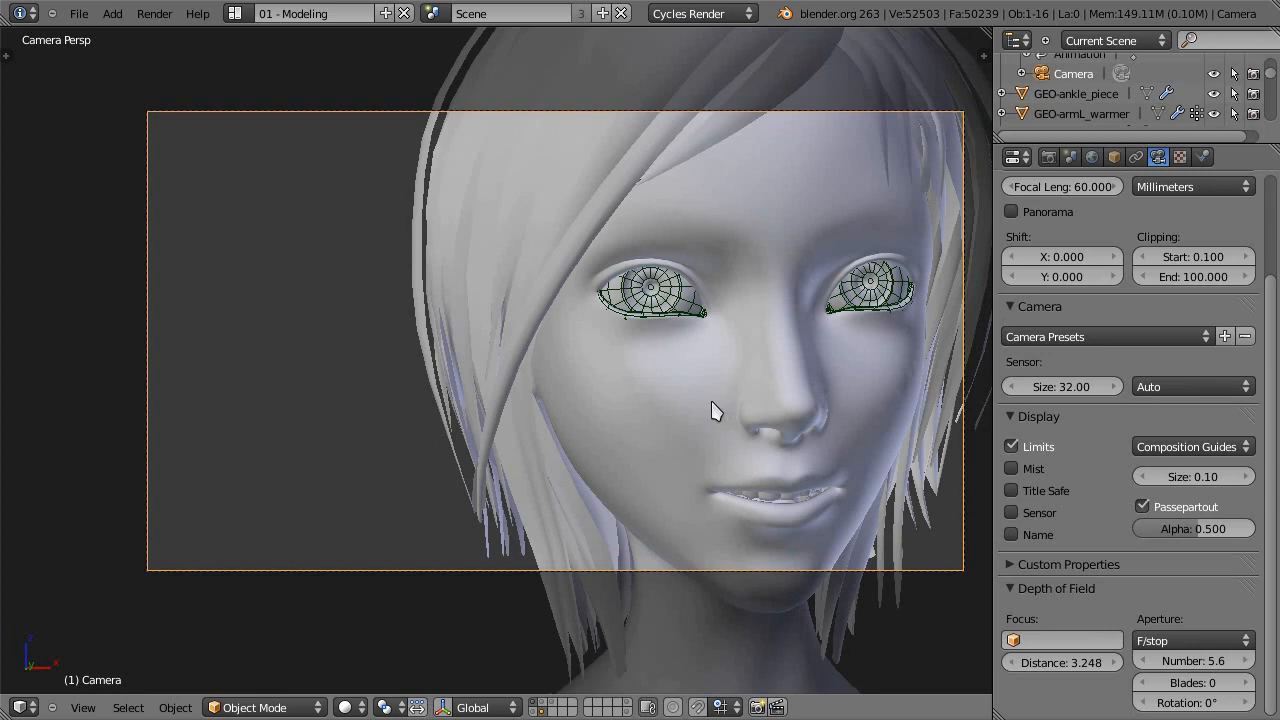
# Step: Set the camera's focus distance to 0.532 while viewing it from outside, and return to the camera view
pyautogui.moveTo(698, 467); pyautogui.dragTo(694, 467, button='middle')
pyautogui.scroll(-12, 700, 478)
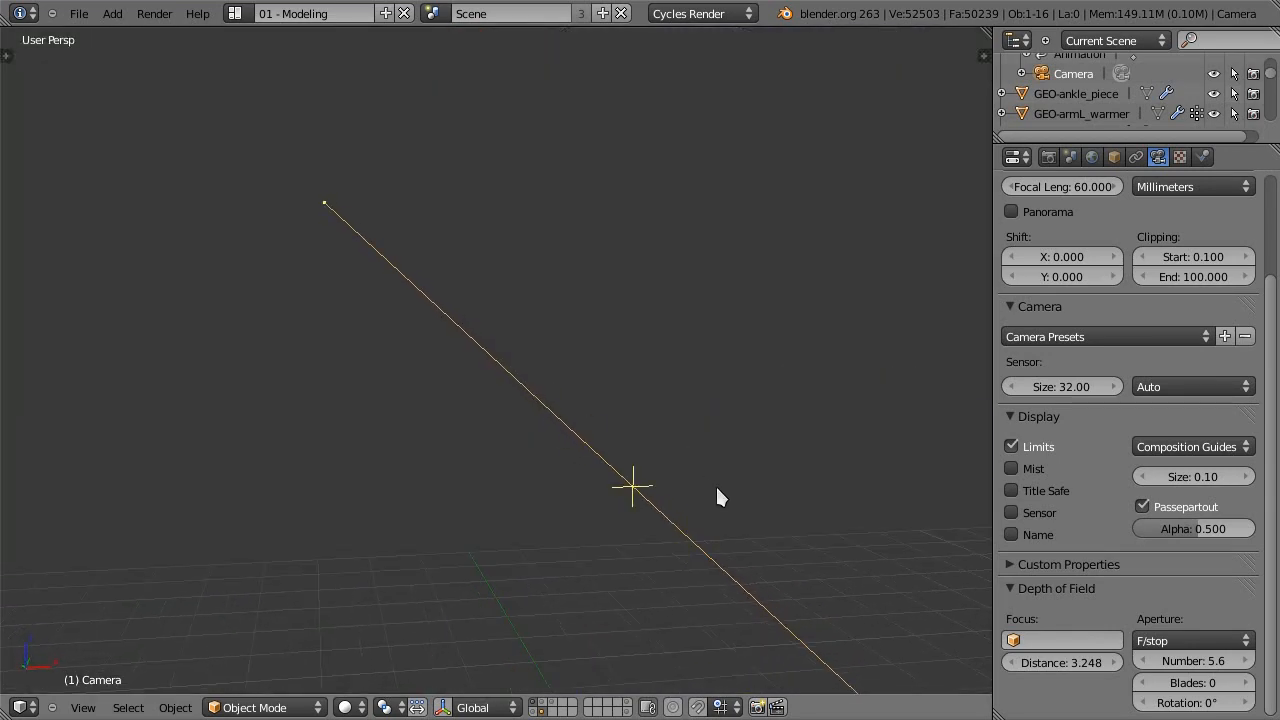
pyautogui.scroll(4, 723, 494)
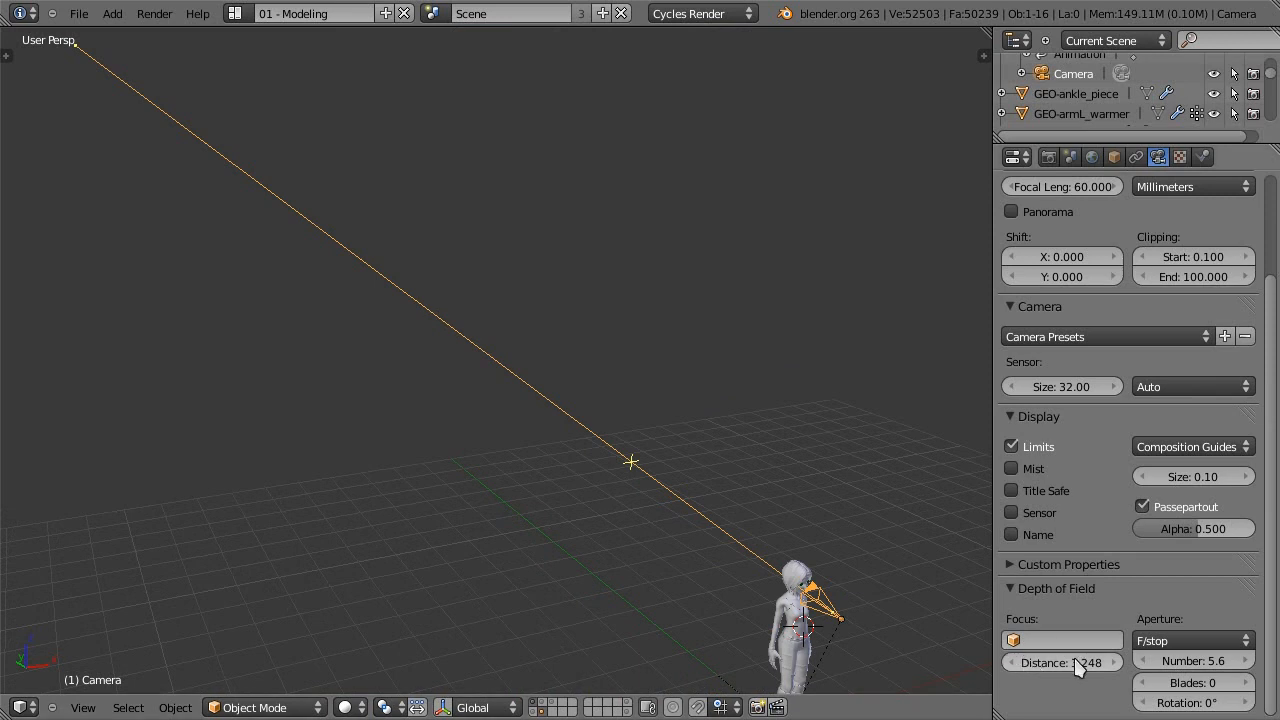
pyautogui.moveTo(1080, 663)
pyautogui.mouseDown()
pyautogui.moveTo(1058, 668)
pyautogui.moveTo(1077, 661)
pyautogui.mouseUp()
pyautogui.moveTo(871, 605); pyautogui.dragTo(786, 518, button='middle')
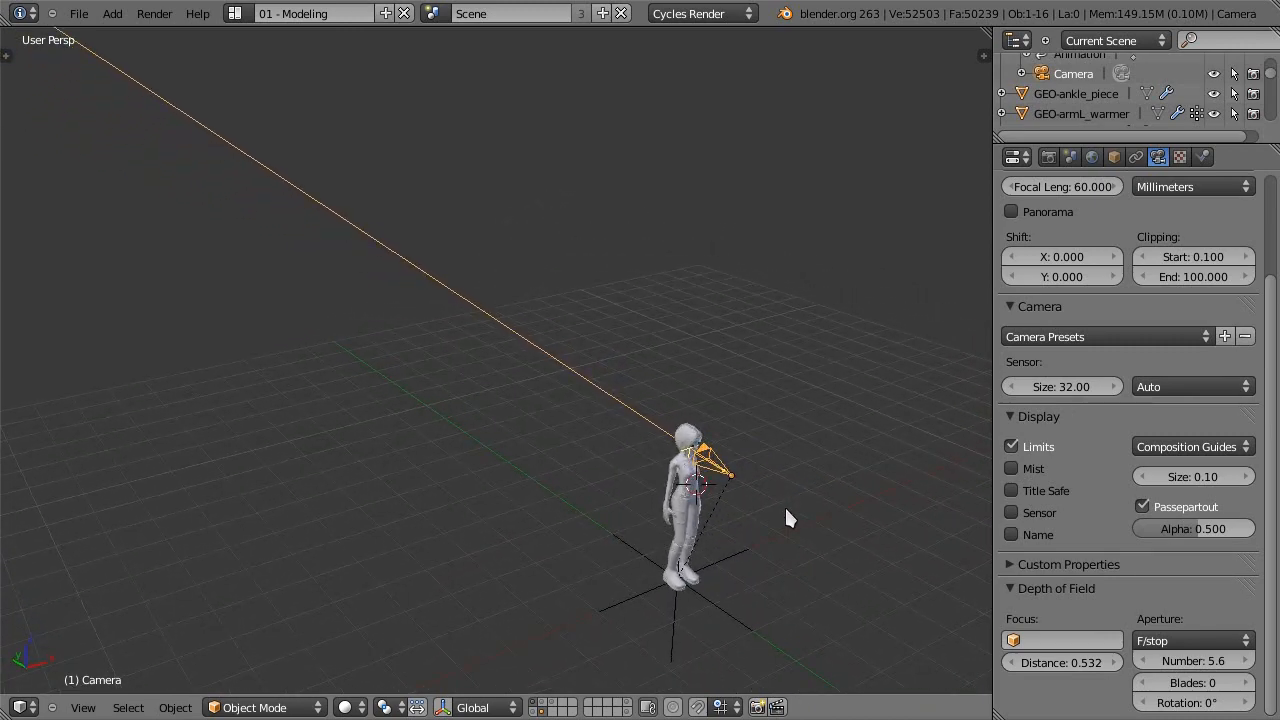
pyautogui.press('KP_0')
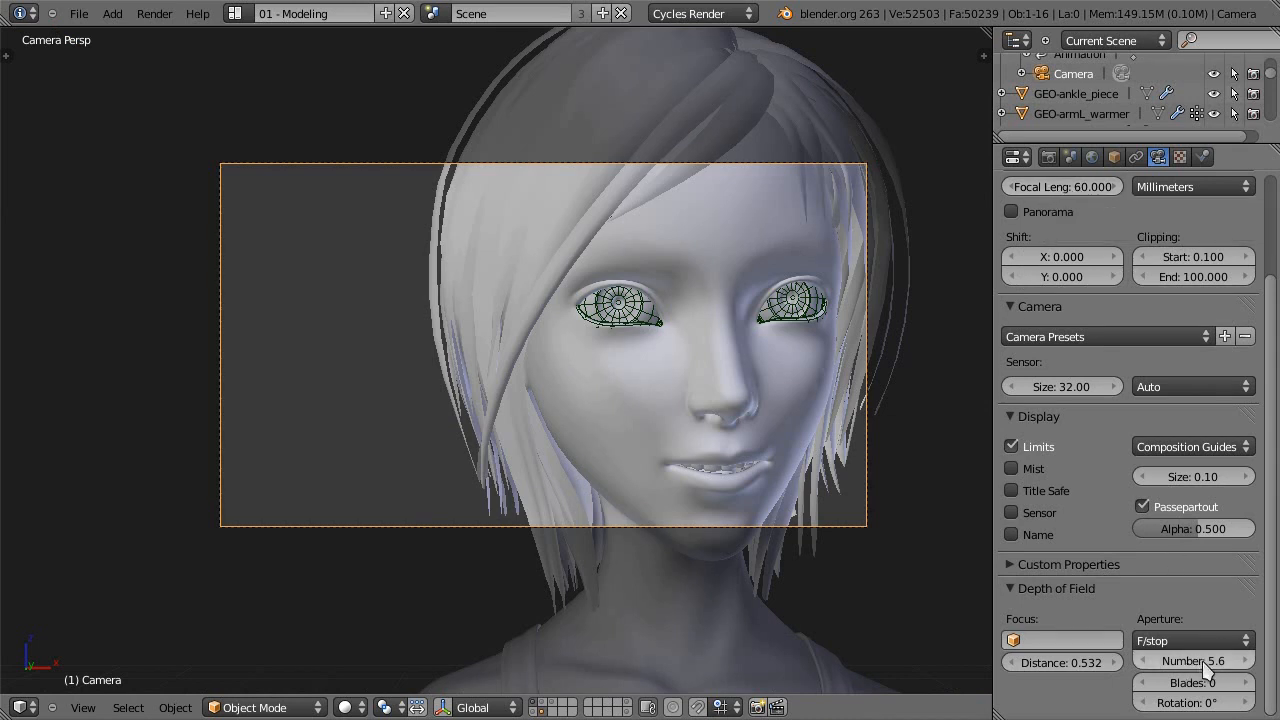
# Step: Preview the face close-up in rendered shading, and return to solid shading
pyautogui.click(358, 707)
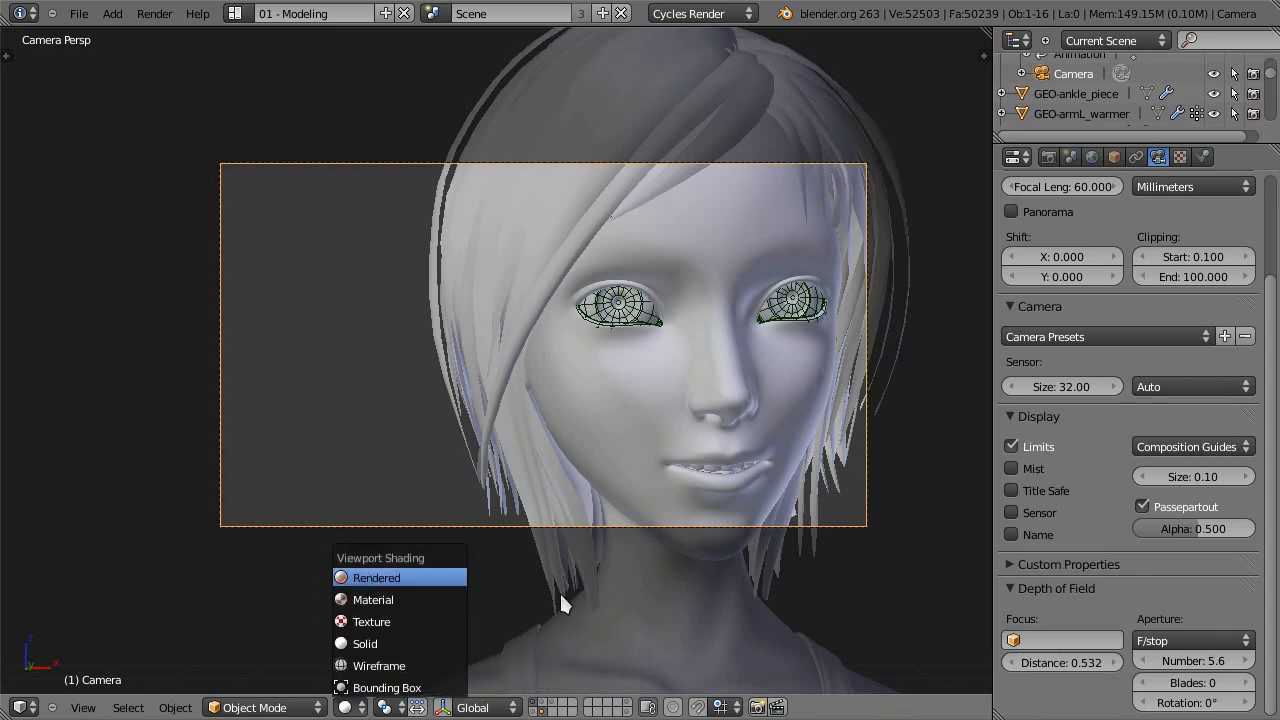
pyautogui.click(400, 578)
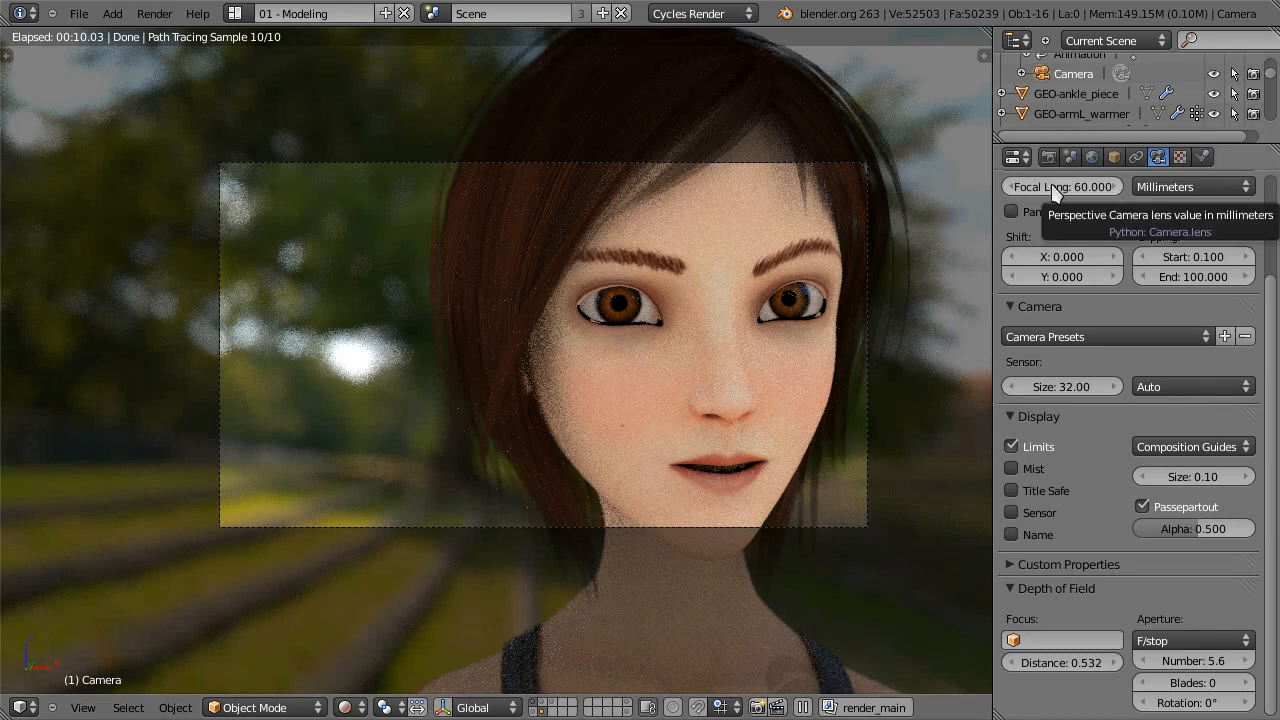
pyautogui.click(347, 707)
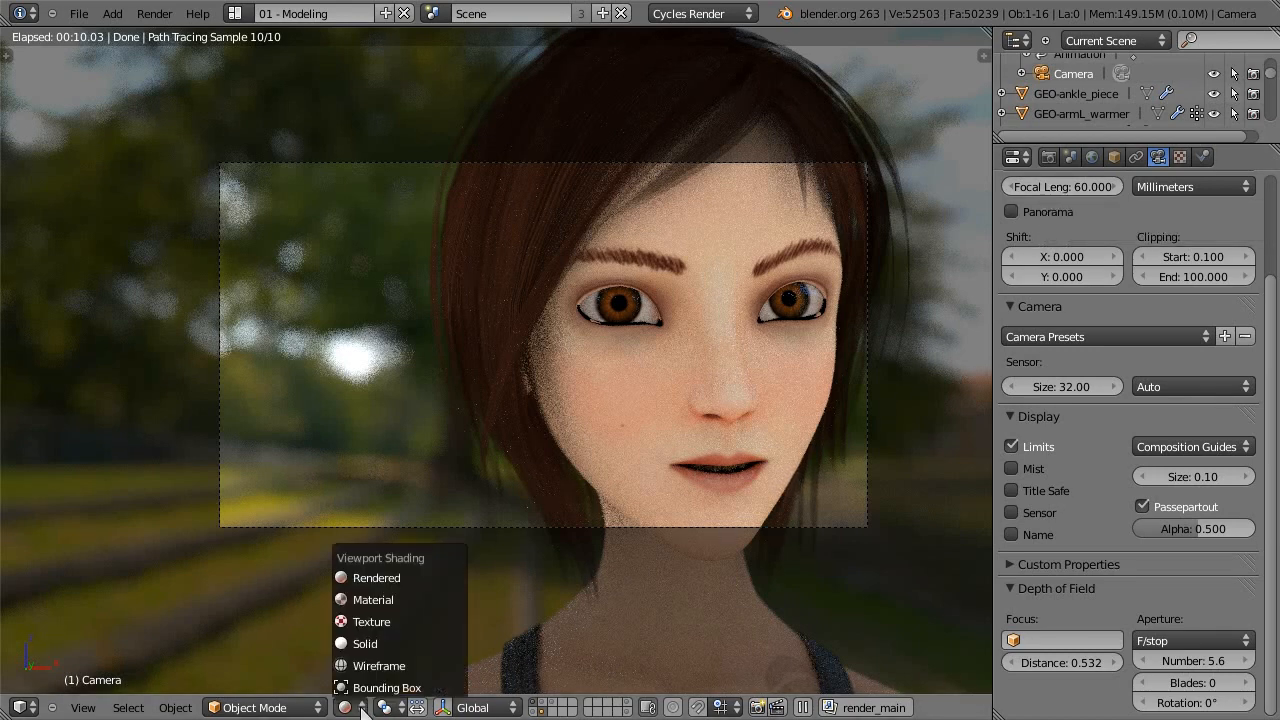
pyautogui.click(381, 644)
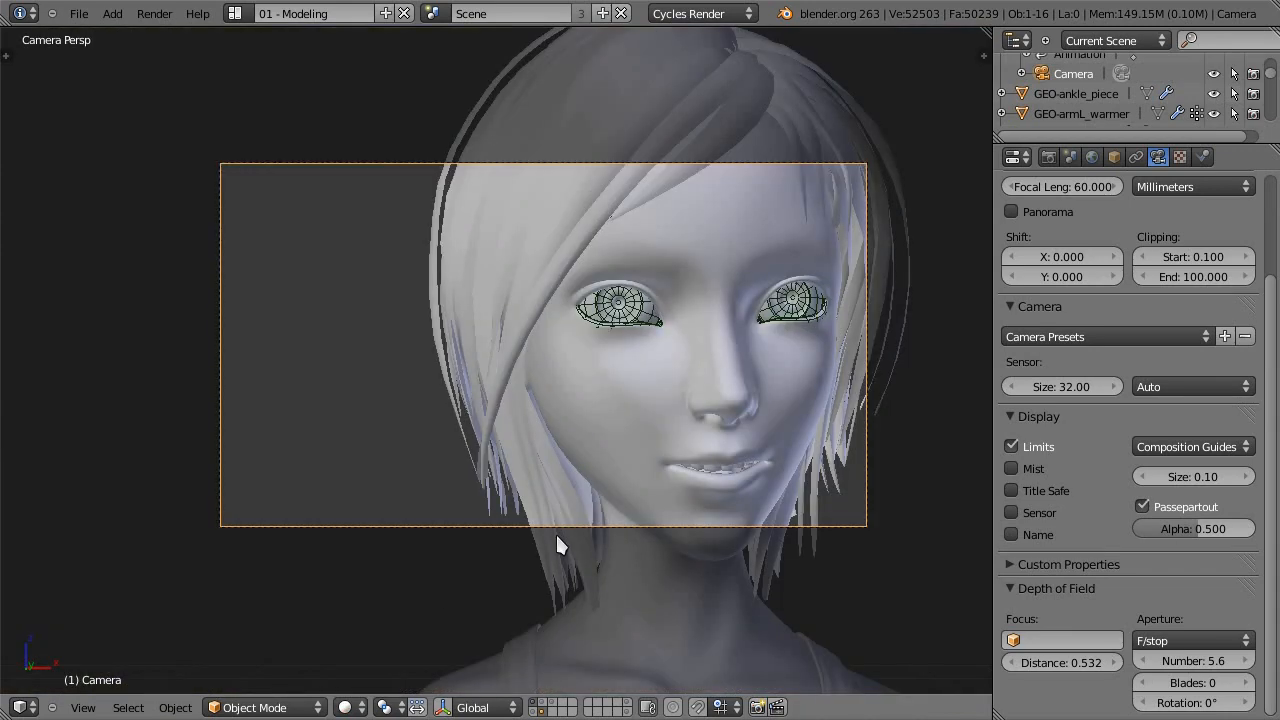
# Step: Undo the focus distance change and both camera moves, and switch the viewport to rendered shading
pyautogui.hotkey('ctrl', 'z')
pyautogui.hotkey('ctrl', 'z')
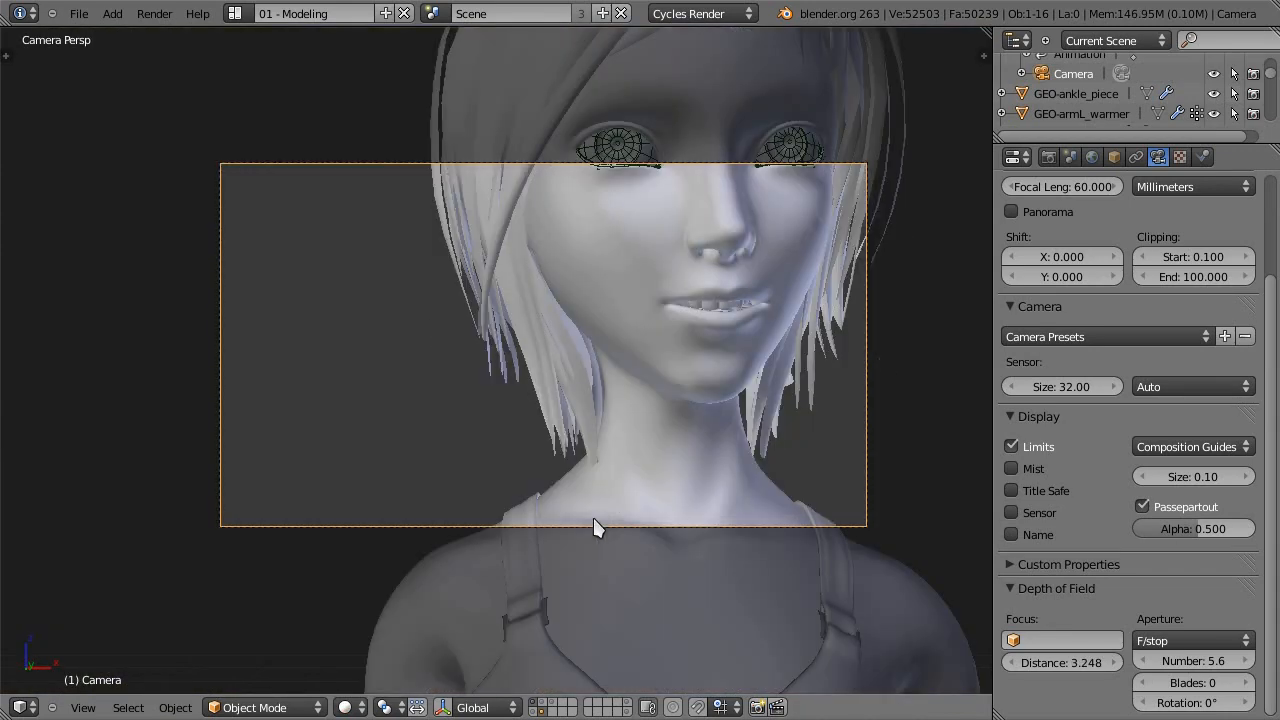
pyautogui.hotkey('ctrl', 'z')
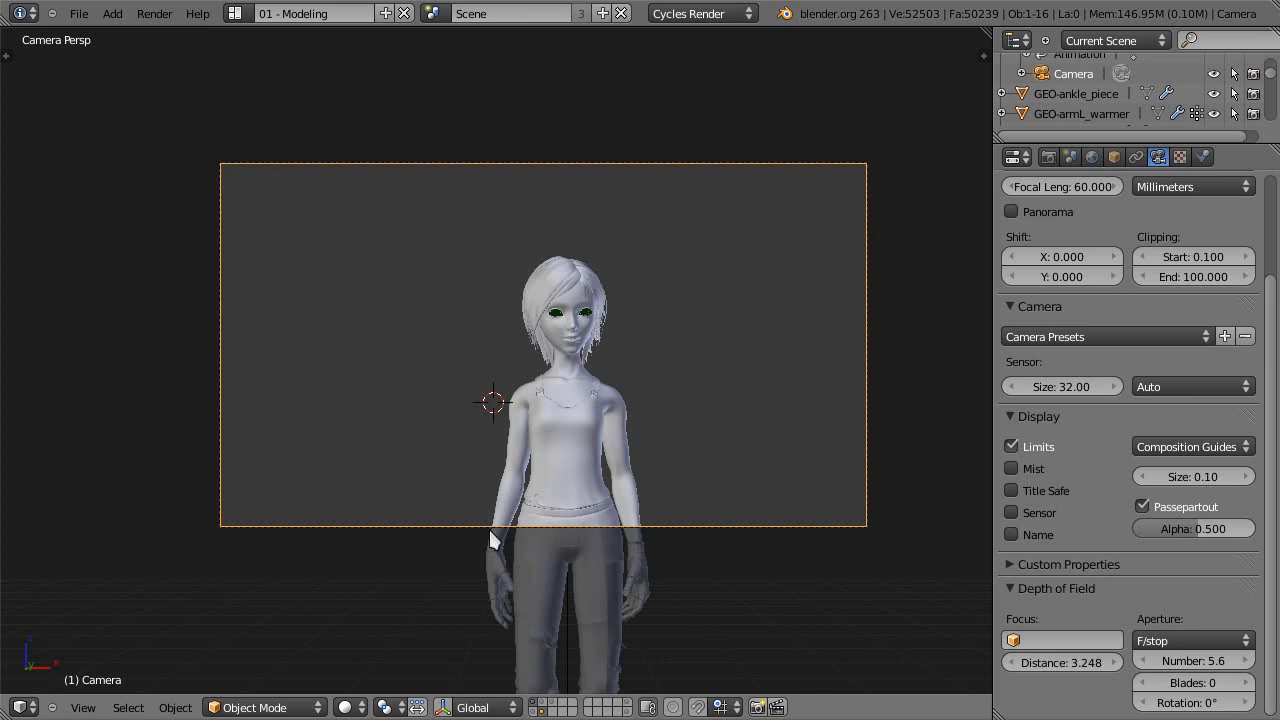
pyautogui.click(345, 707)
pyautogui.click(388, 580)
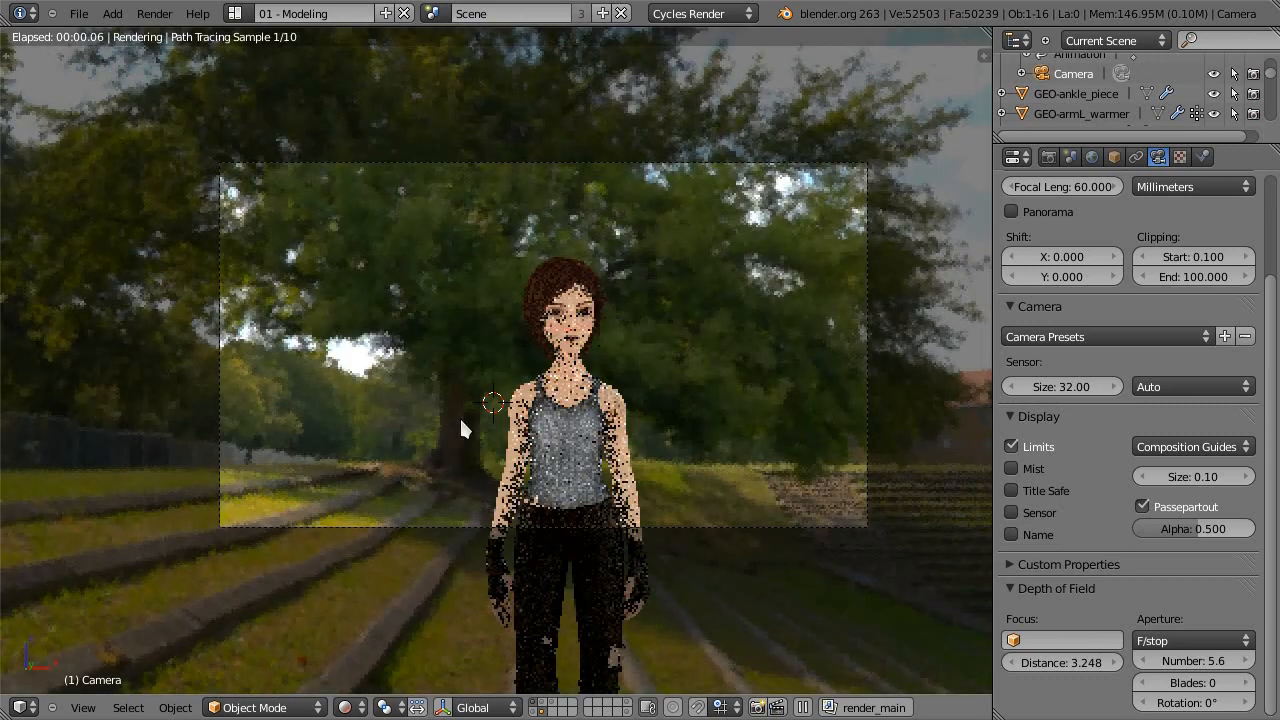
pyautogui.scroll(1, 455, 414)
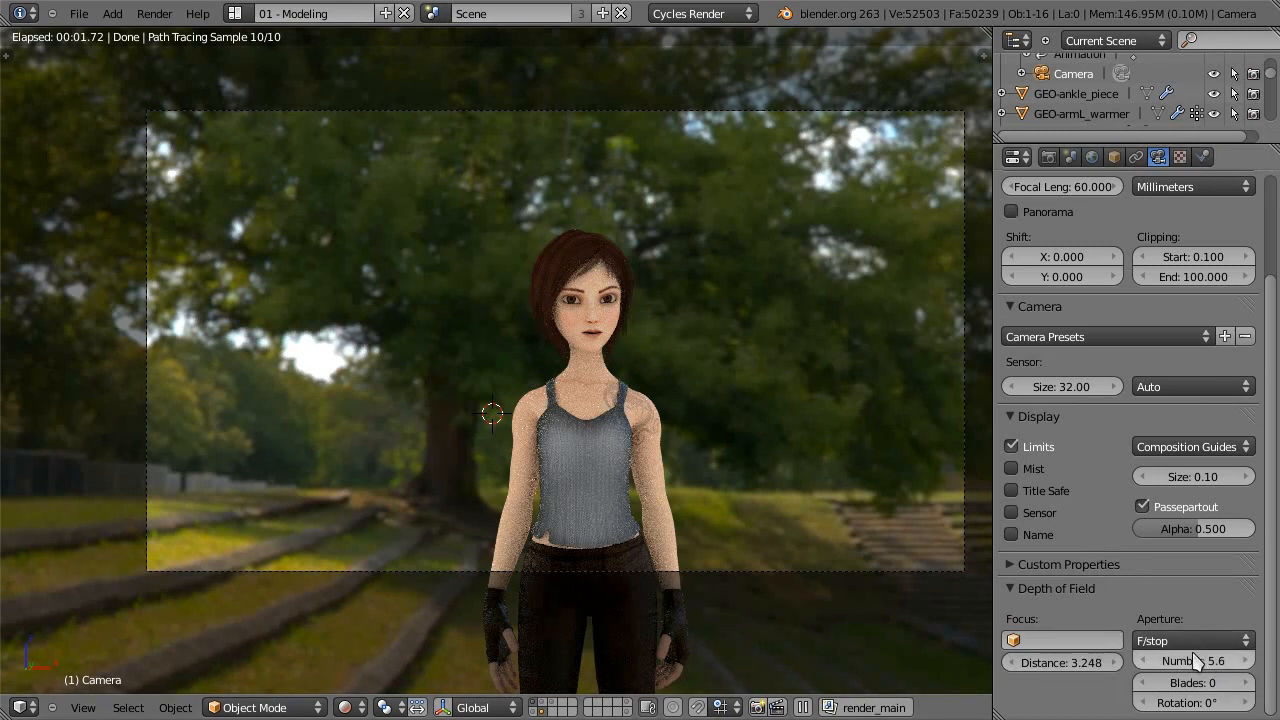
# Step: Set the camera's focal length to 200 millimetres
pyautogui.click(1053, 187)
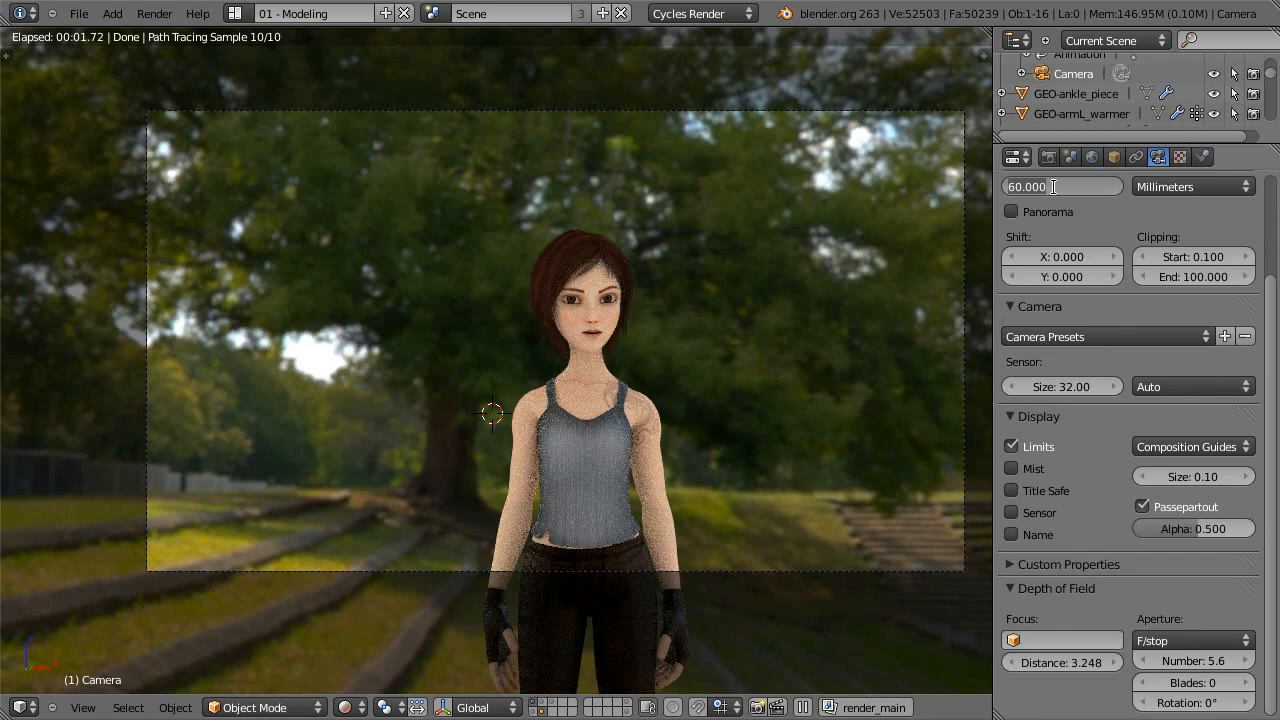
pyautogui.write('200')
pyautogui.press('Return')
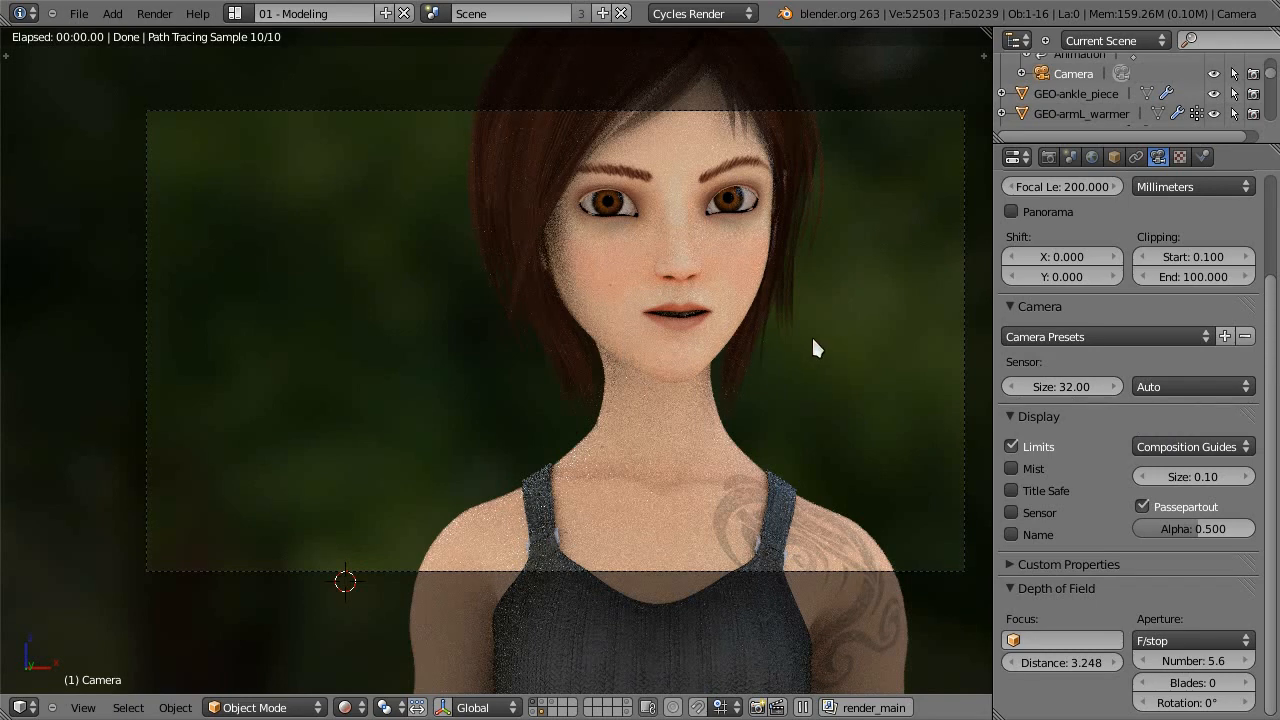
# Step: Try the APS-C DSLR camera preset for the sensor size, and switch to the Blender preset
pyautogui.click(1137, 337)
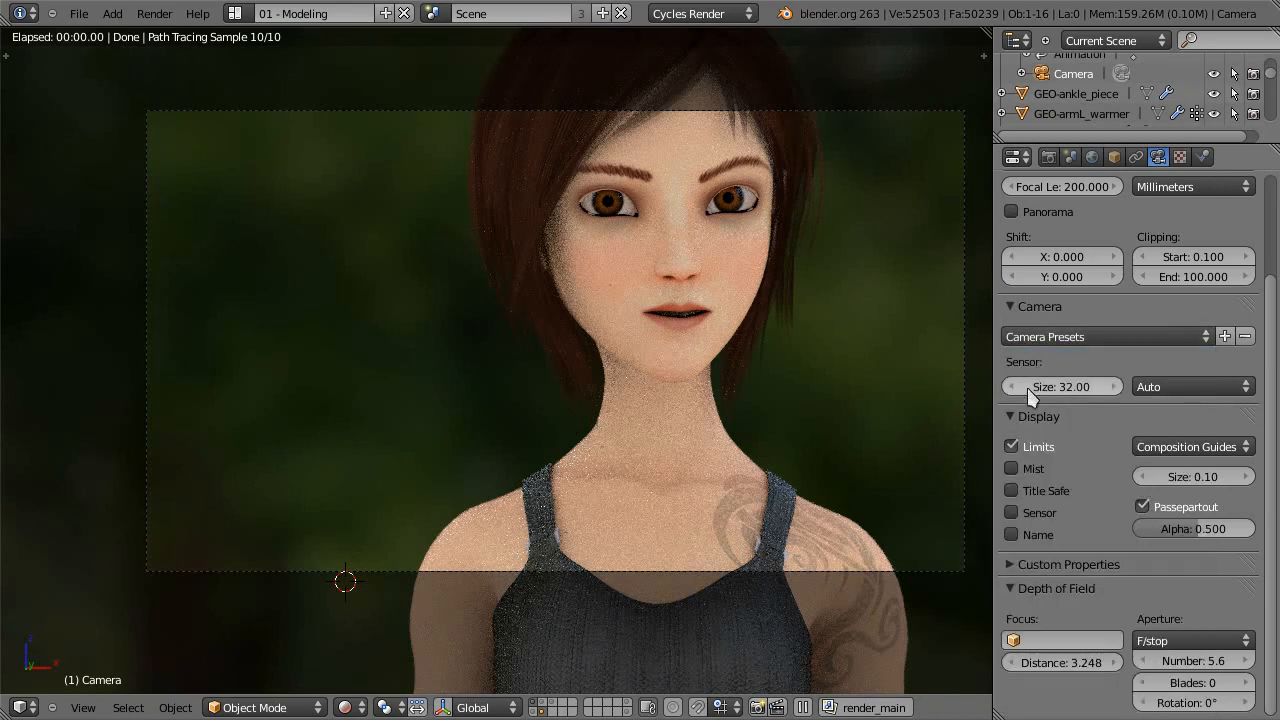
pyautogui.click(1091, 332)
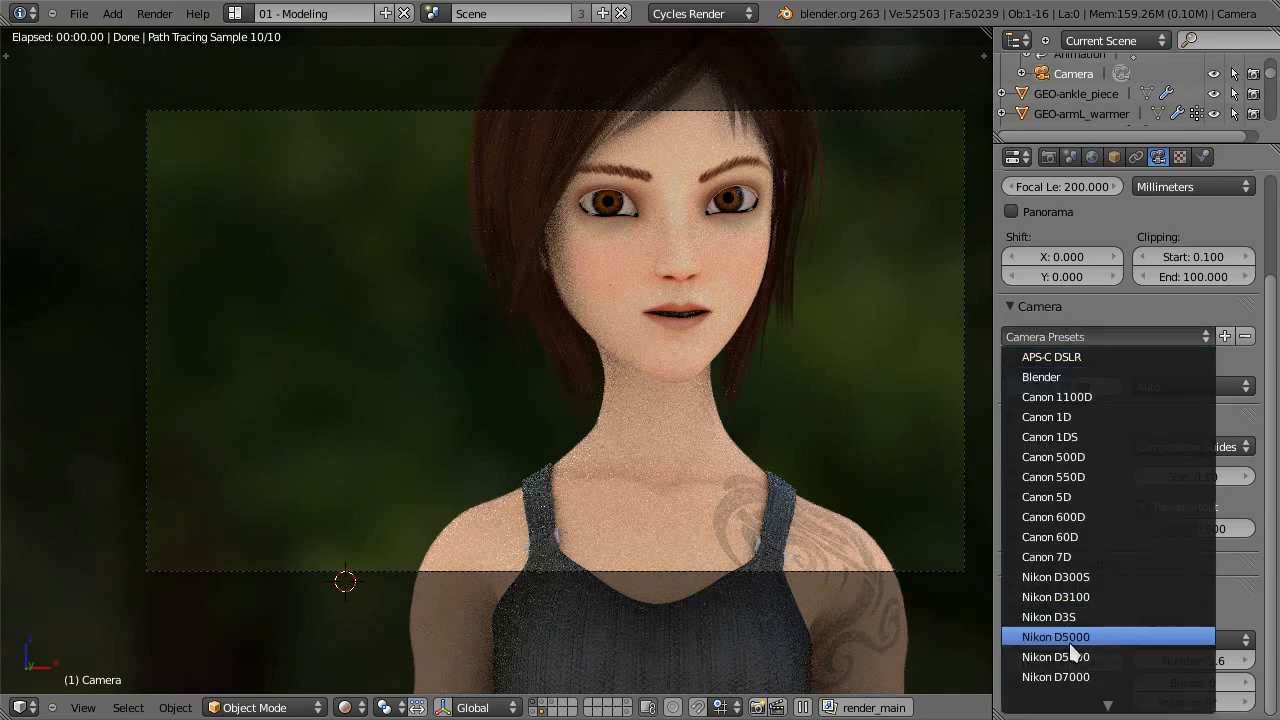
pyautogui.click(1098, 353)
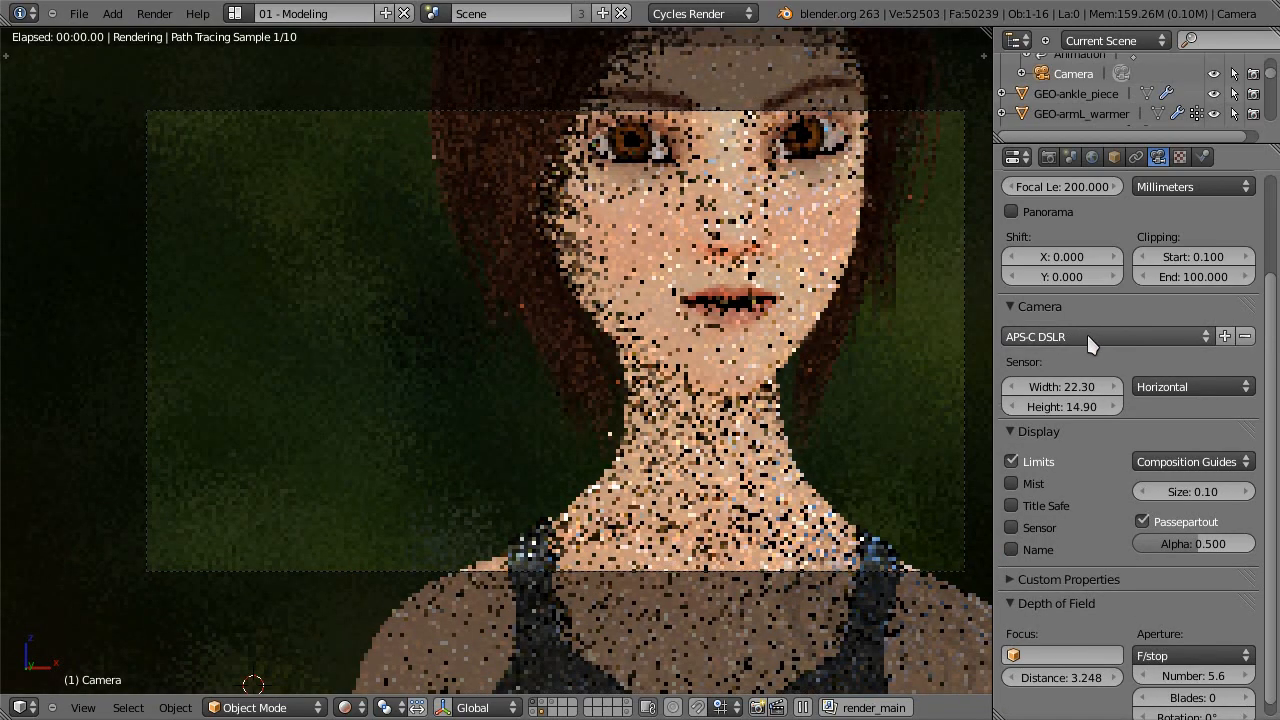
pyautogui.click(1087, 335)
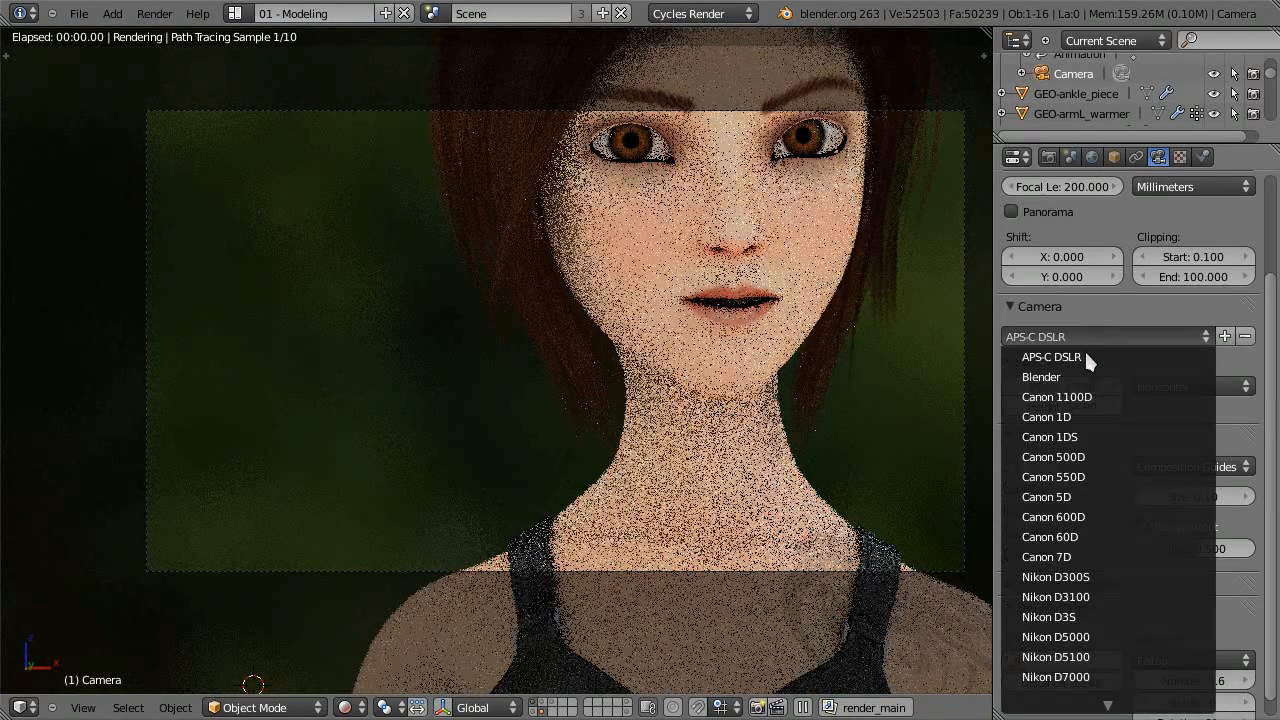
pyautogui.click(1060, 376)
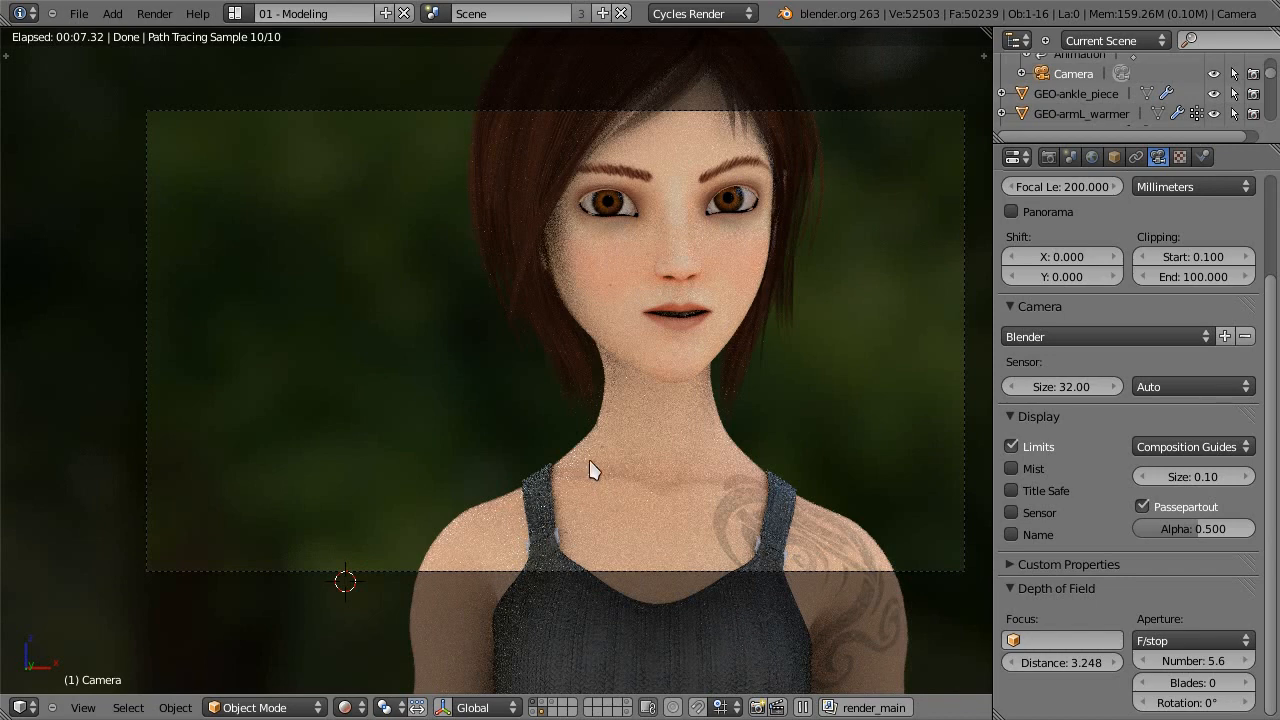
# Step: Try an extreme aperture f-stop number of 0.1 on the 200 mm camera
pyautogui.scroll(-1, 590, 470)
pyautogui.scroll(1, 590, 470)
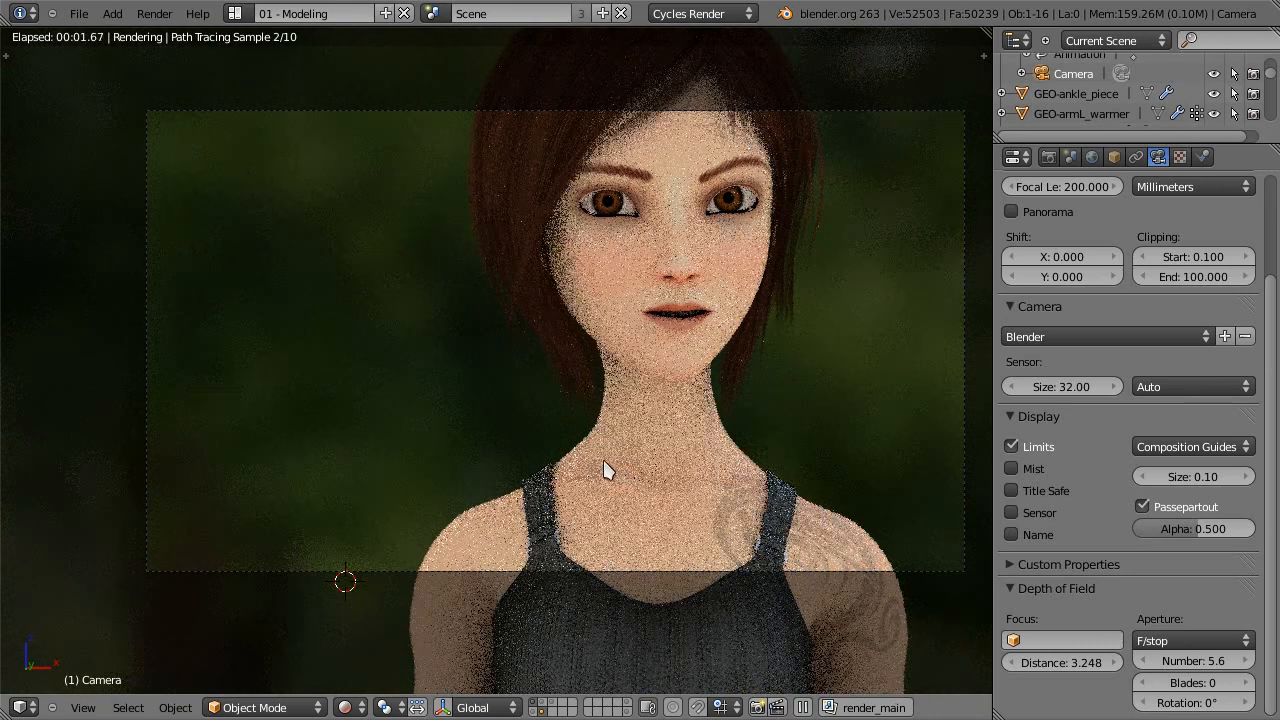
pyautogui.click(1183, 665)
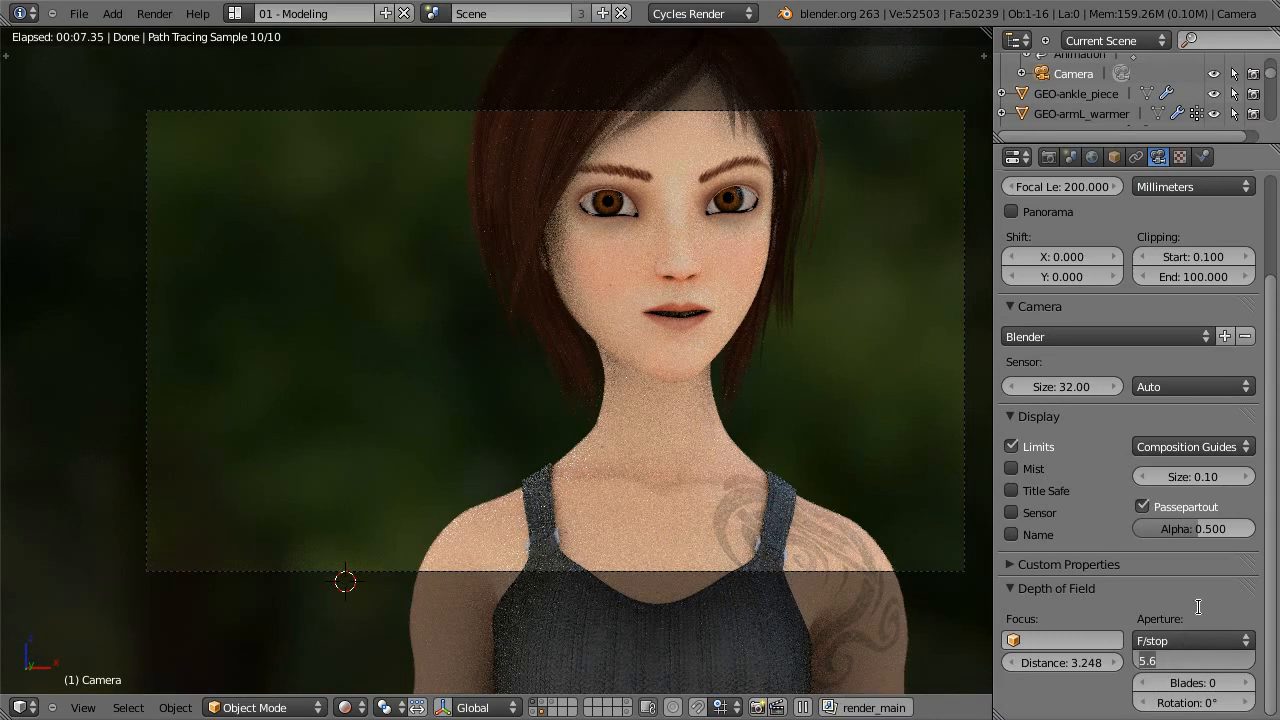
pyautogui.write('0.1')
pyautogui.press('Return')
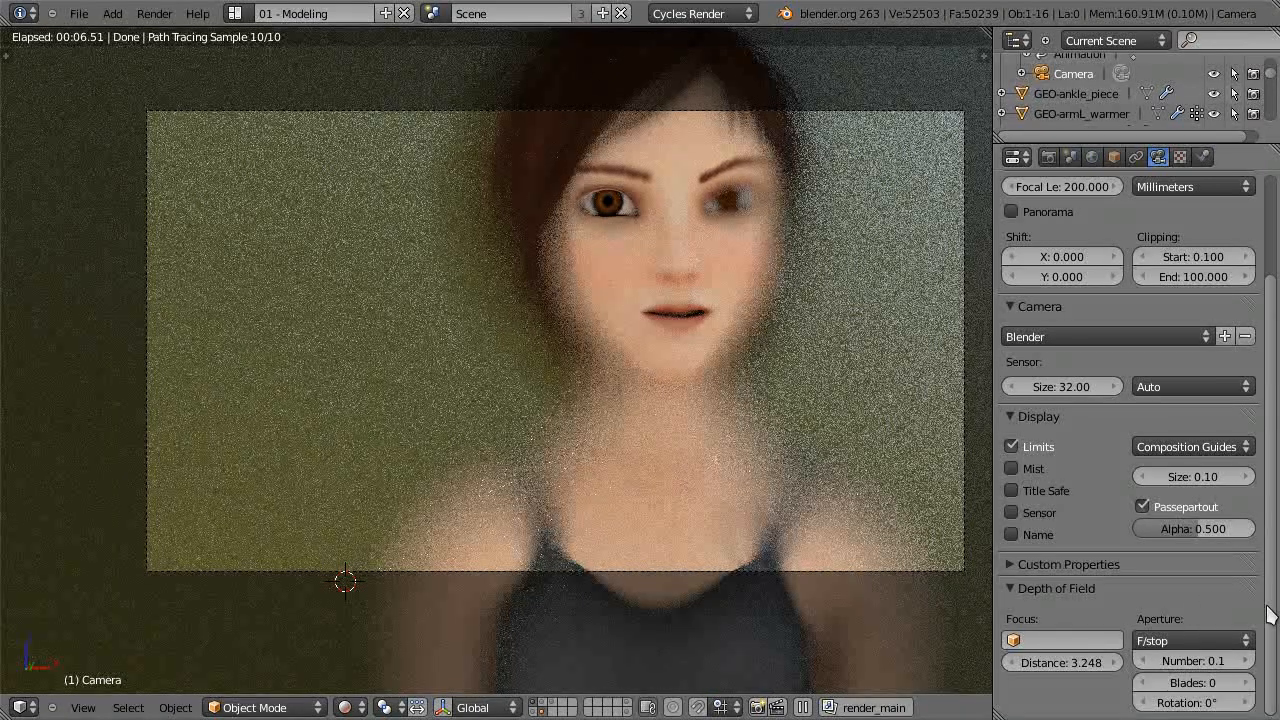
pyautogui.scroll(5, 1268, 614)
pyautogui.scroll(-5, 1268, 614)
pyautogui.scroll(3, 1276, 640)
pyautogui.scroll(-3, 1276, 640)
# Step: Set the camera's aperture f-stop number to 2.8
pyautogui.click(1199, 660)
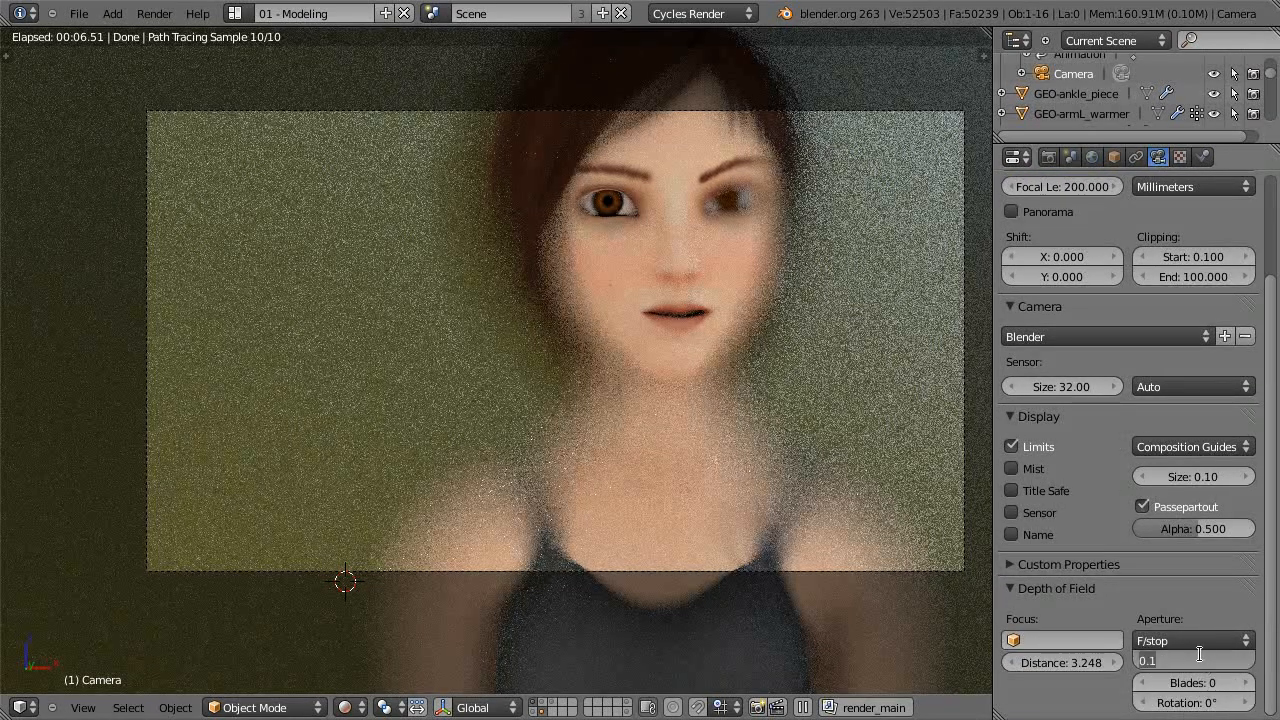
pyautogui.write('2.8')
pyautogui.press('Return')
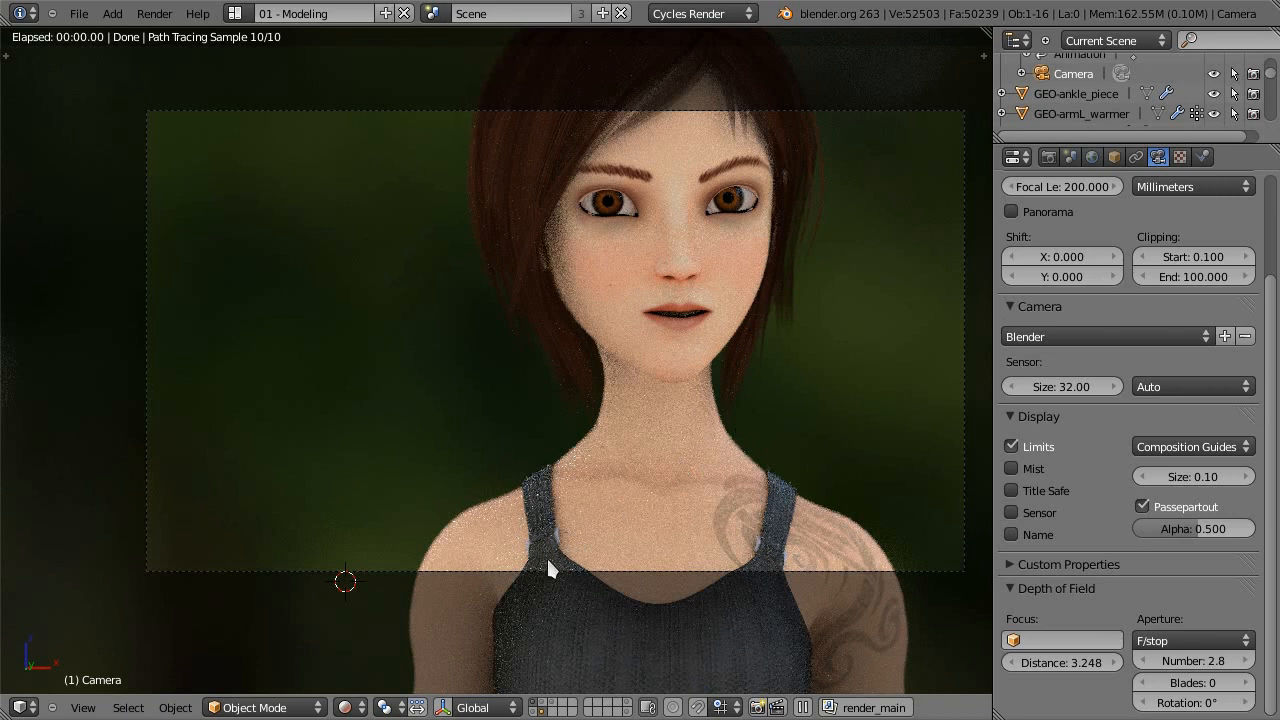
# Step: Try an aperture f-stop number of 24 on the 200 mm camera
pyautogui.click(1205, 661)
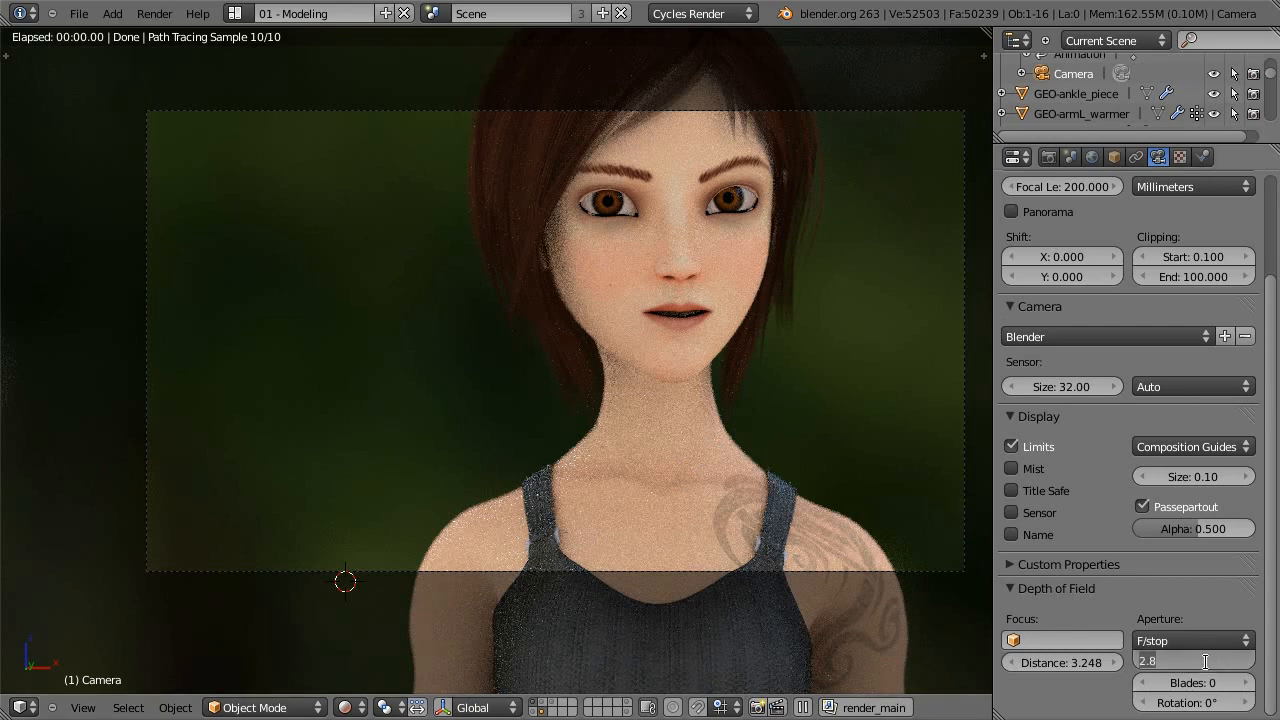
pyautogui.write('24')
pyautogui.press('Return')
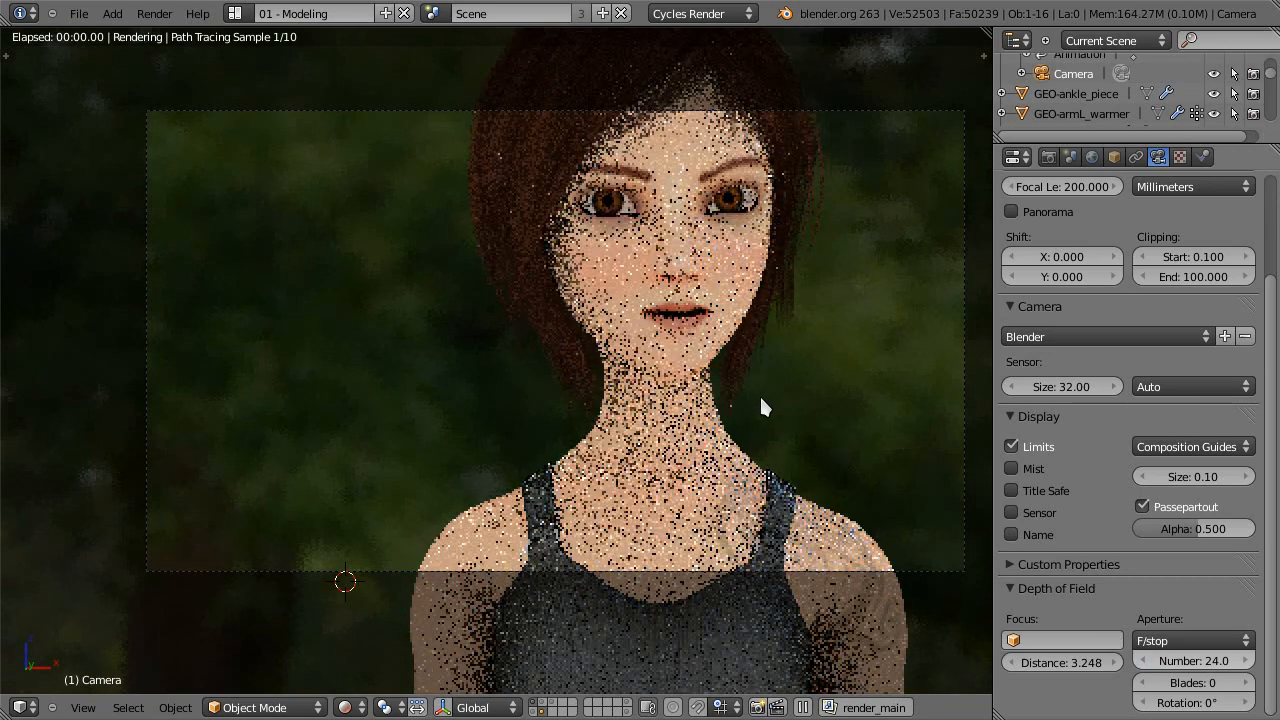
pyautogui.scroll(-3, 759, 394)
pyautogui.click(1049, 157)
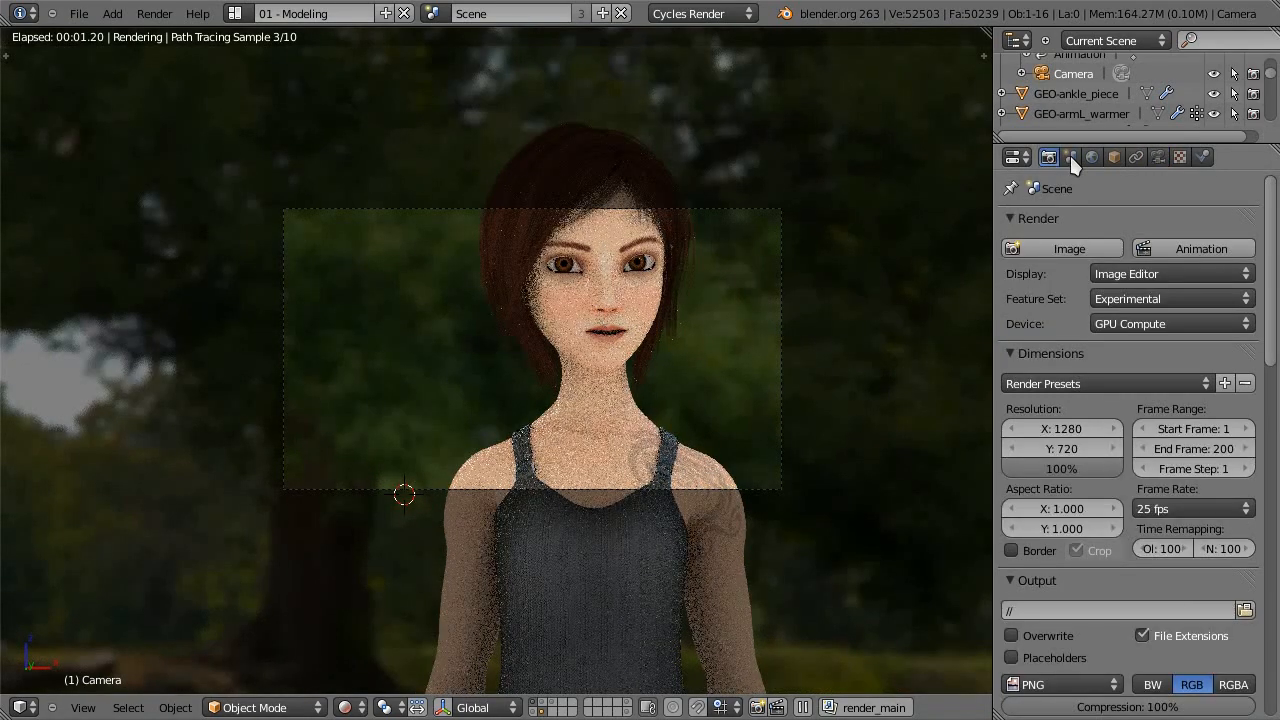
pyautogui.click(1070, 157)
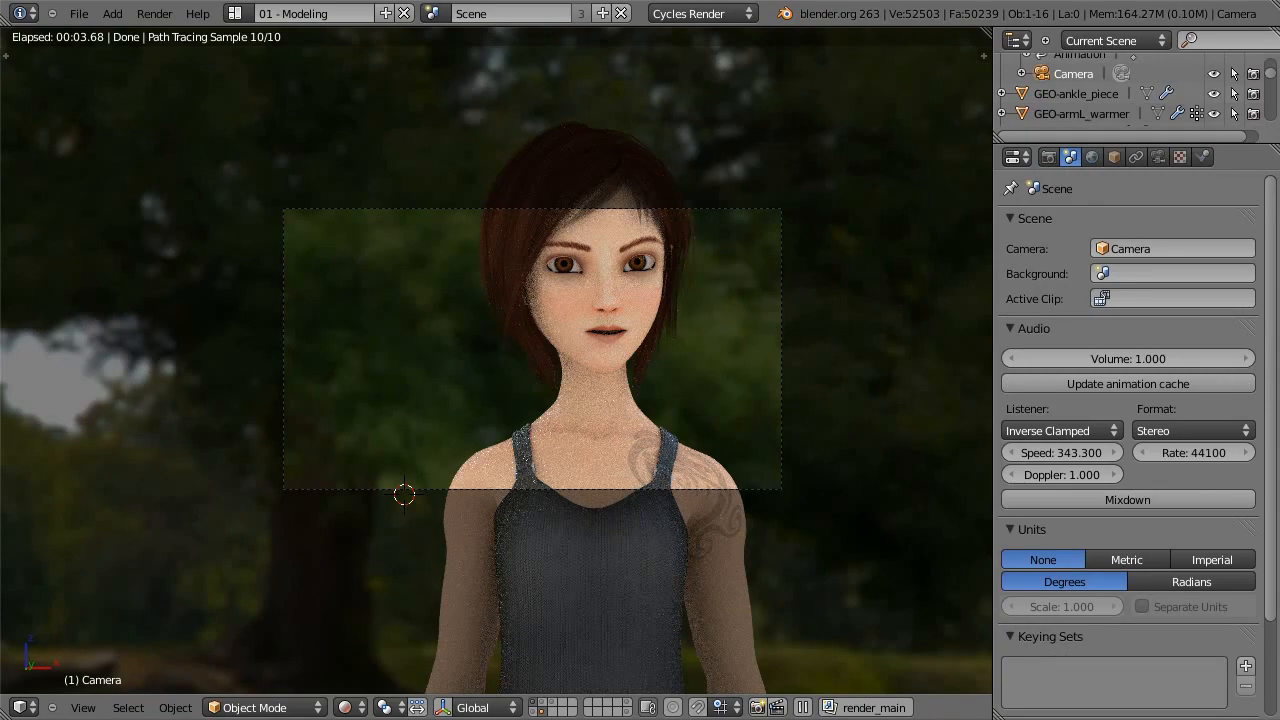
# Step: Switch to the web browser, open the HDRLabs sIBL Archive search result, and look through its free HDRI sets
pyautogui.moveTo(1279, 42); pyautogui.dragTo(223, 21)
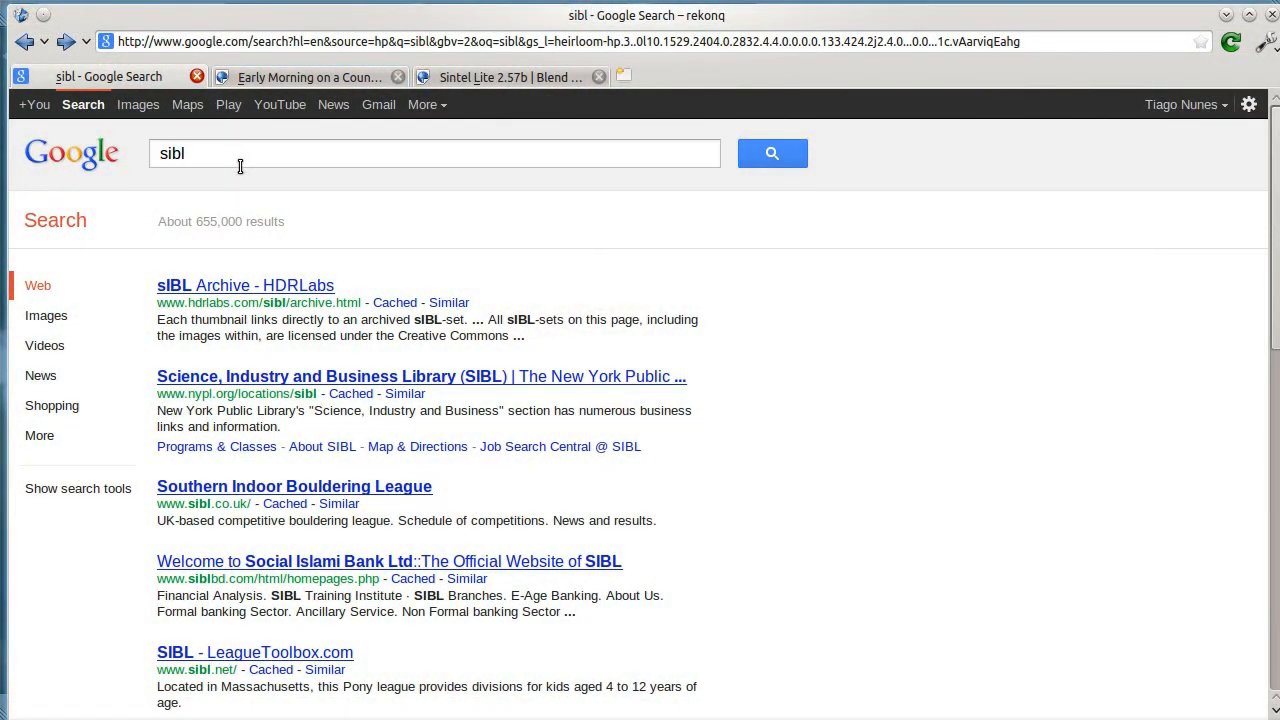
pyautogui.click(240, 288)
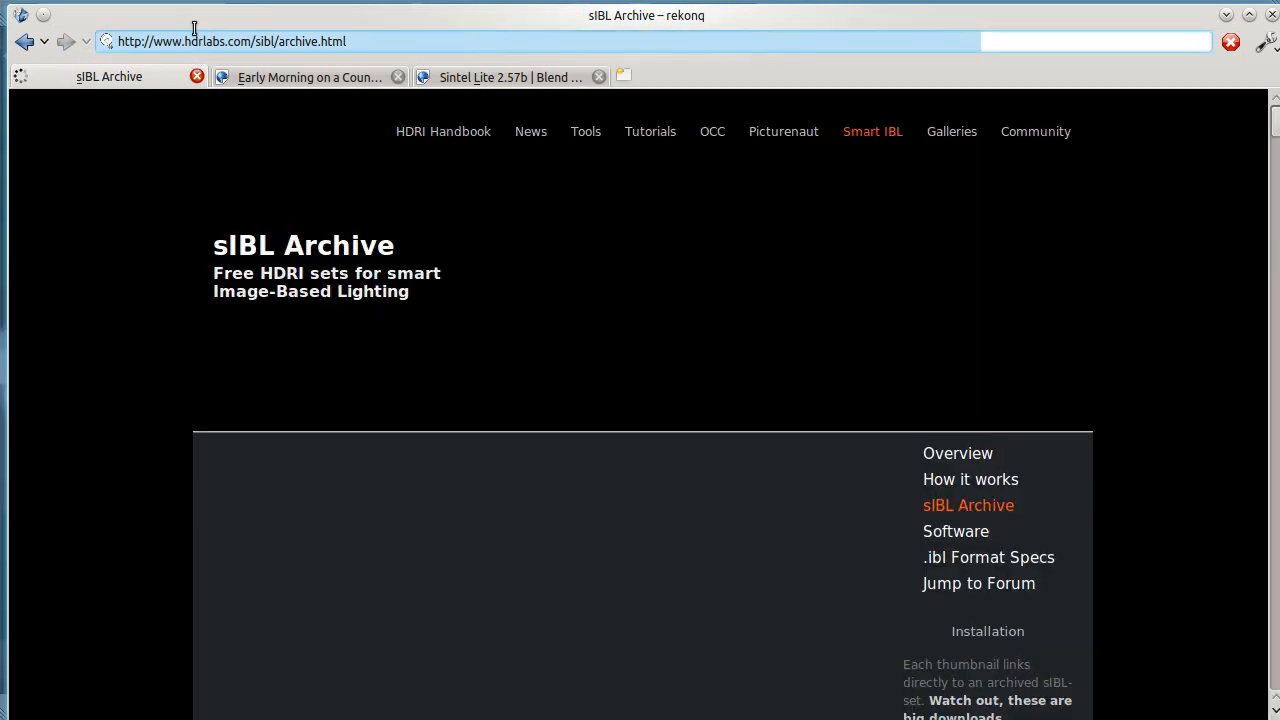
pyautogui.scroll(-3, 600, 352)
pyautogui.scroll(-10, 600, 352)
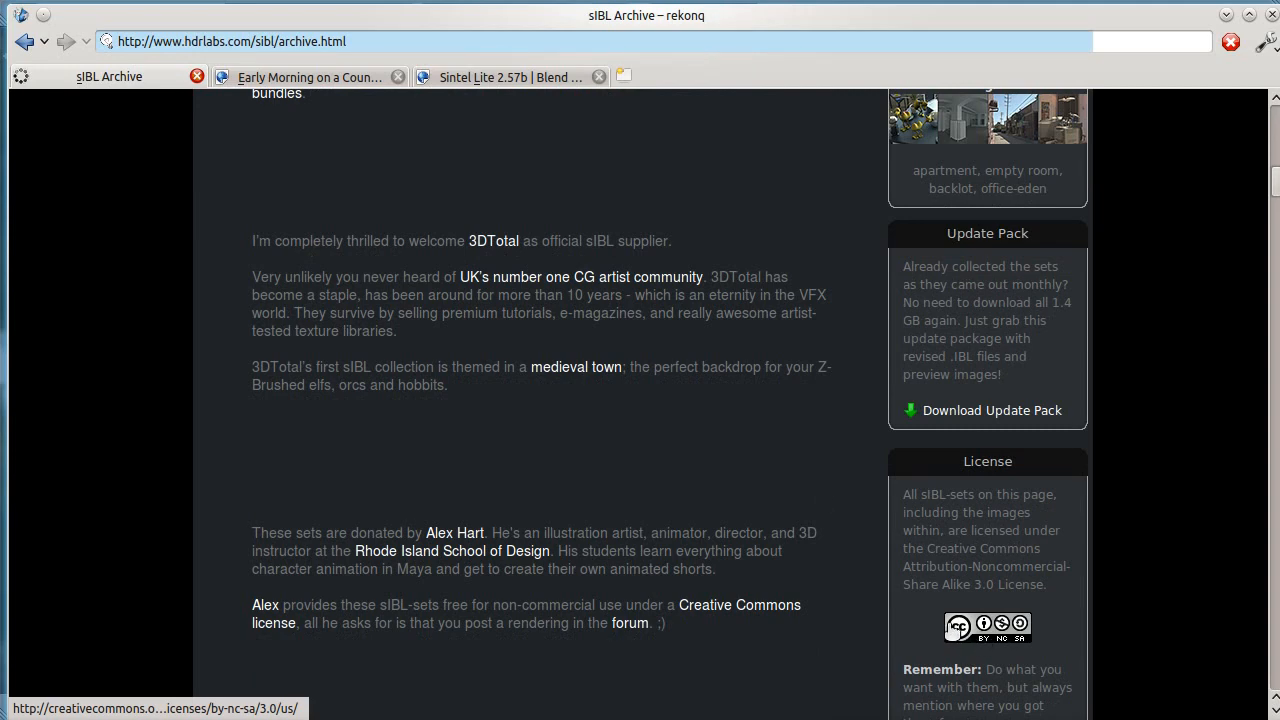
pyautogui.scroll(6, 839, 479)
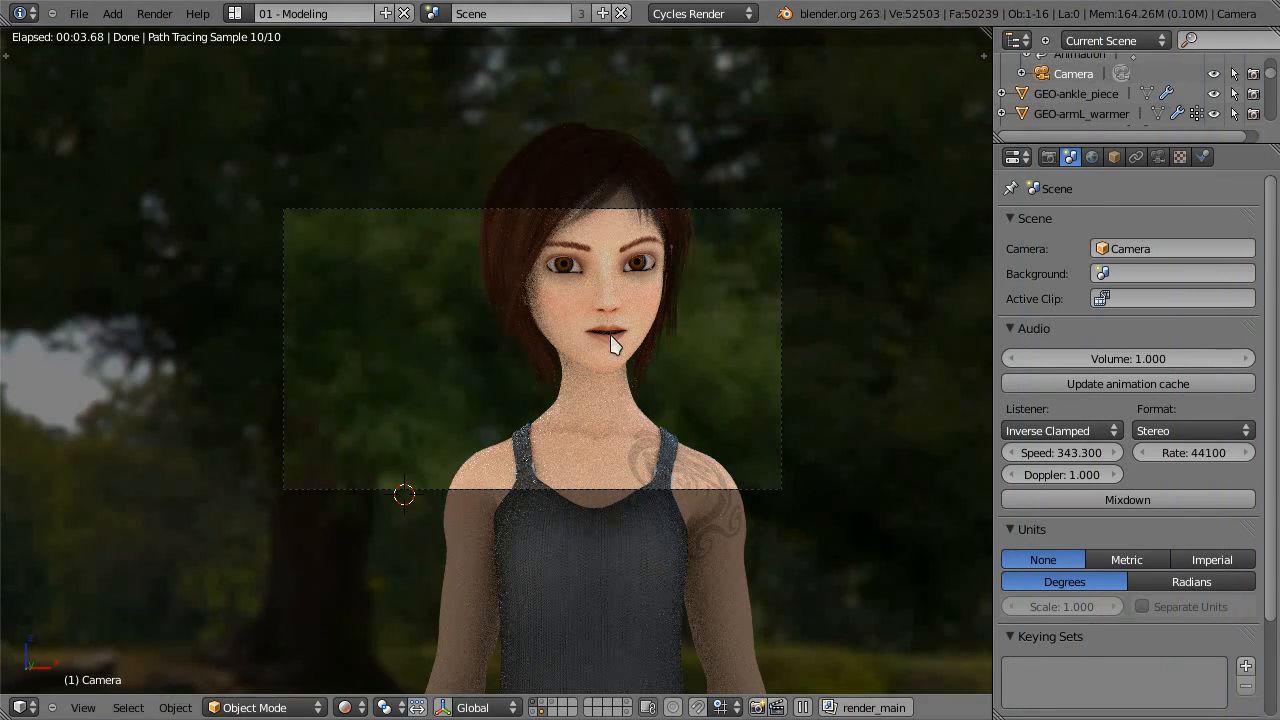
# Step: Back in Blender, set the camera's focal length to 120 mm and its aperture f-stop number to 12
pyautogui.scroll(3, 720, 368)
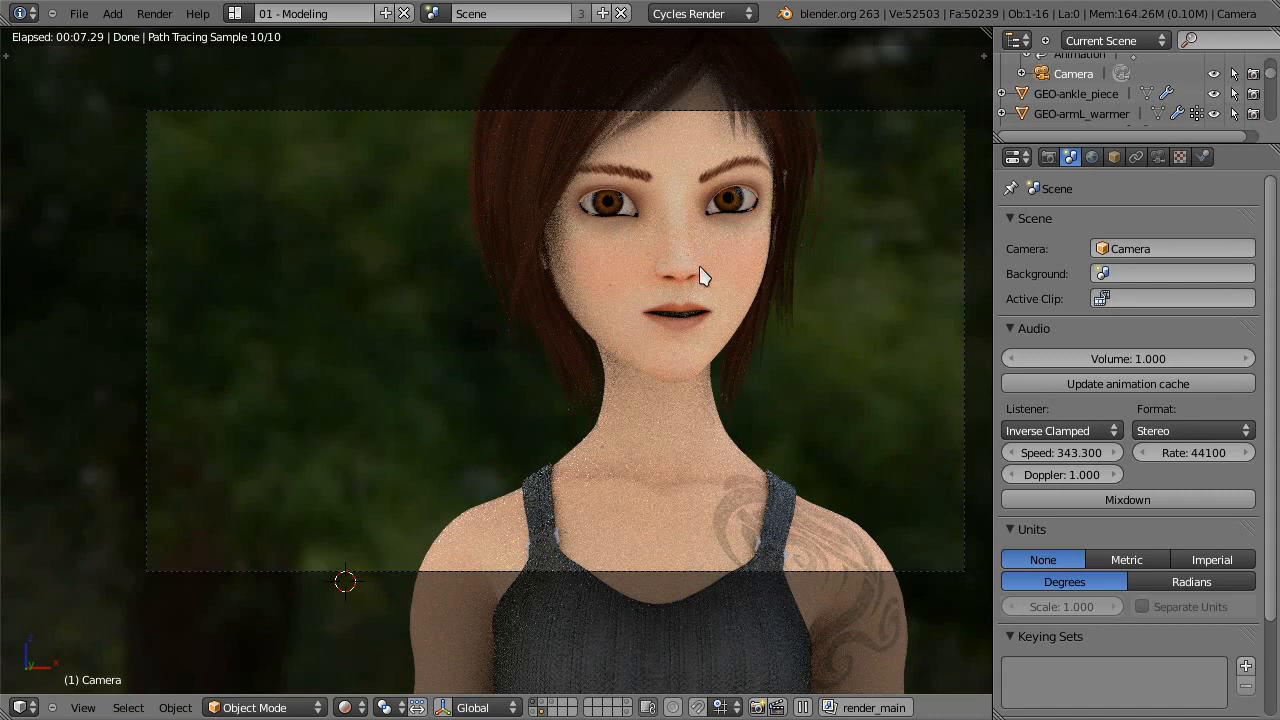
pyautogui.click(1049, 158)
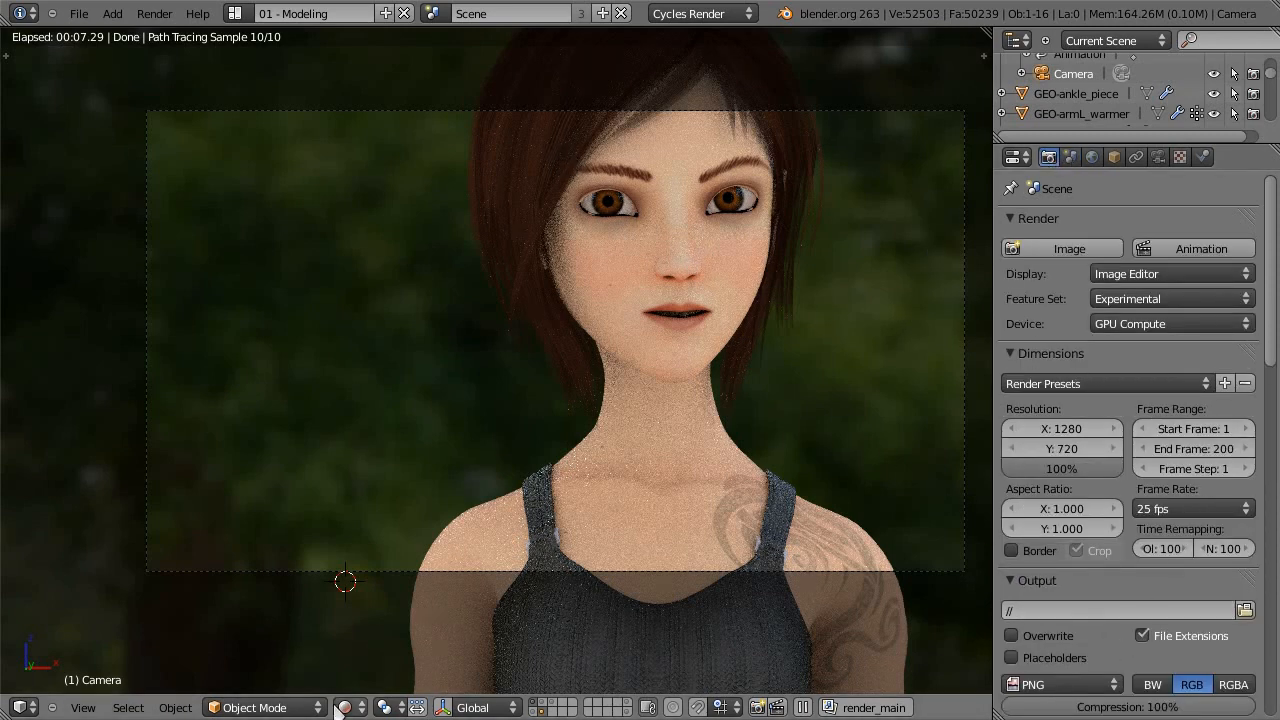
pyautogui.click(1158, 159)
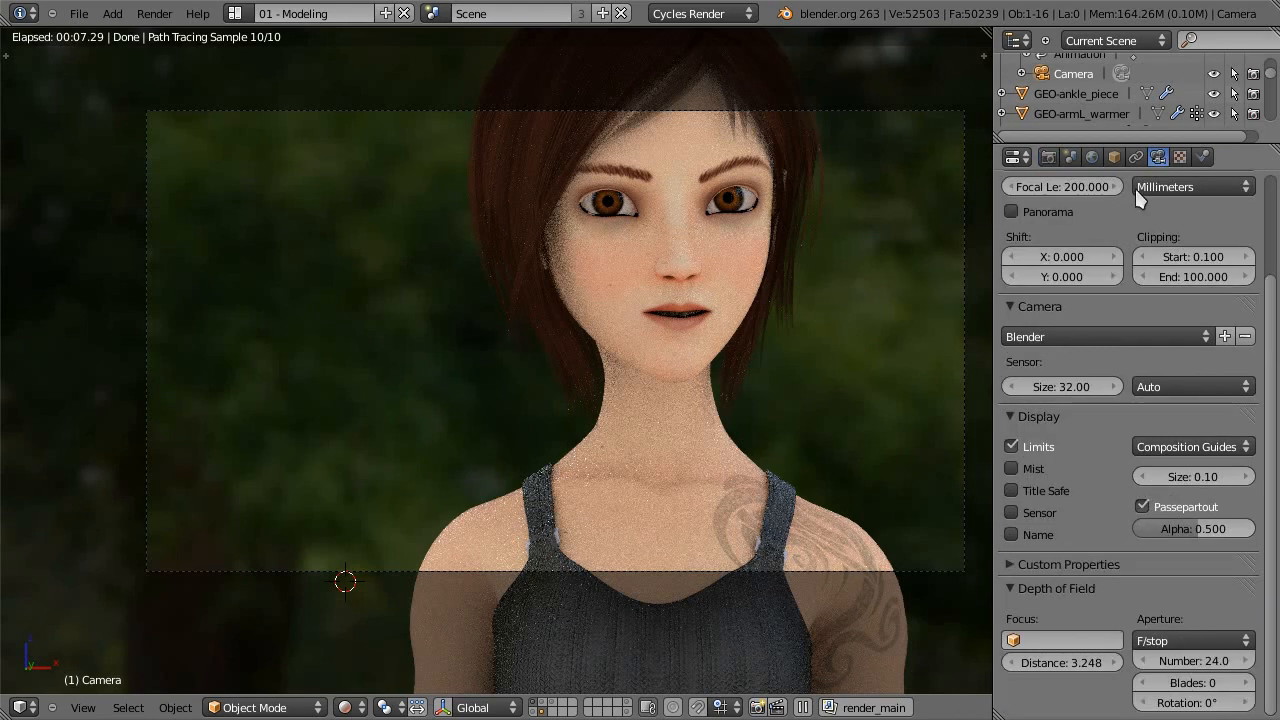
pyautogui.scroll(1, 1110, 210)
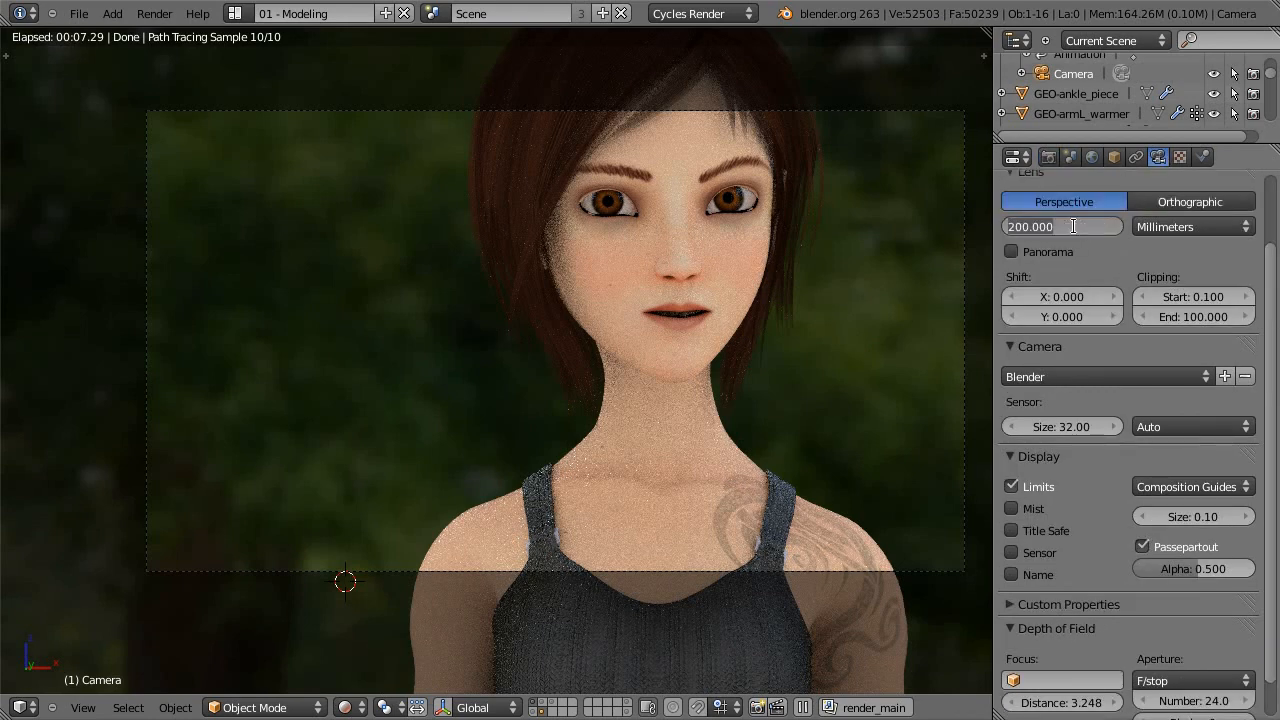
pyautogui.write('120')
pyautogui.press('Return')
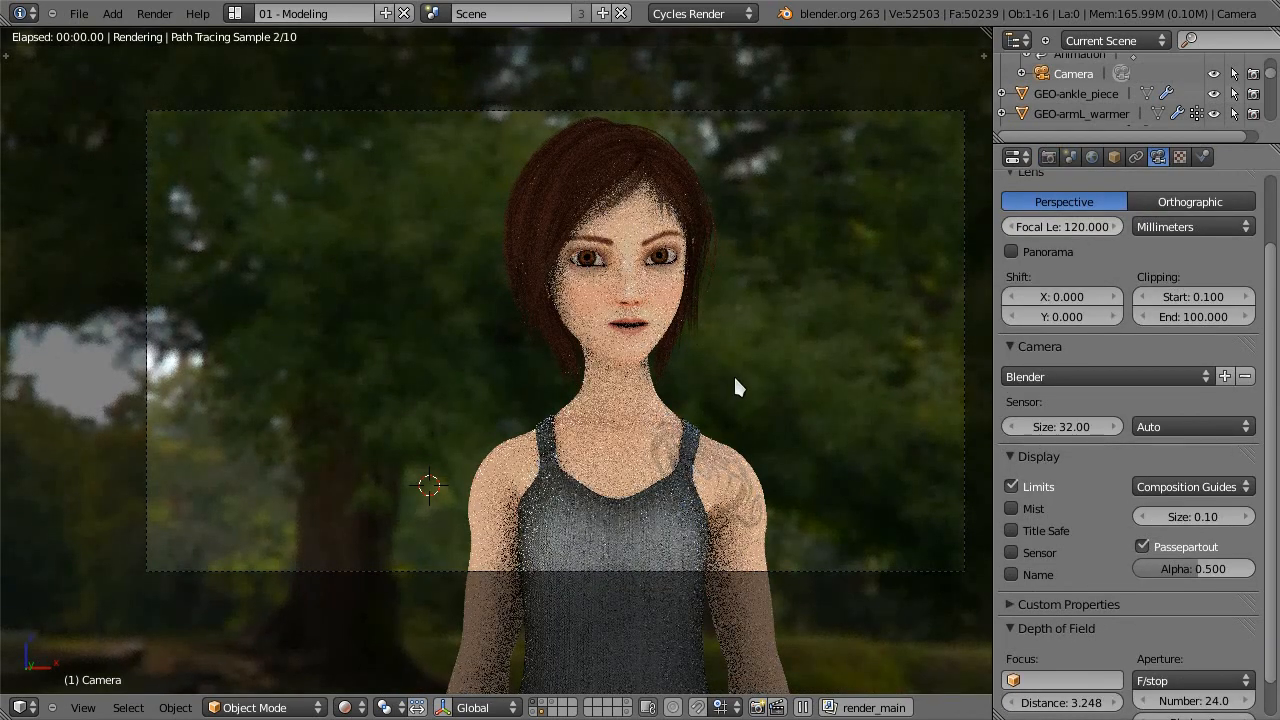
pyautogui.click(1197, 700)
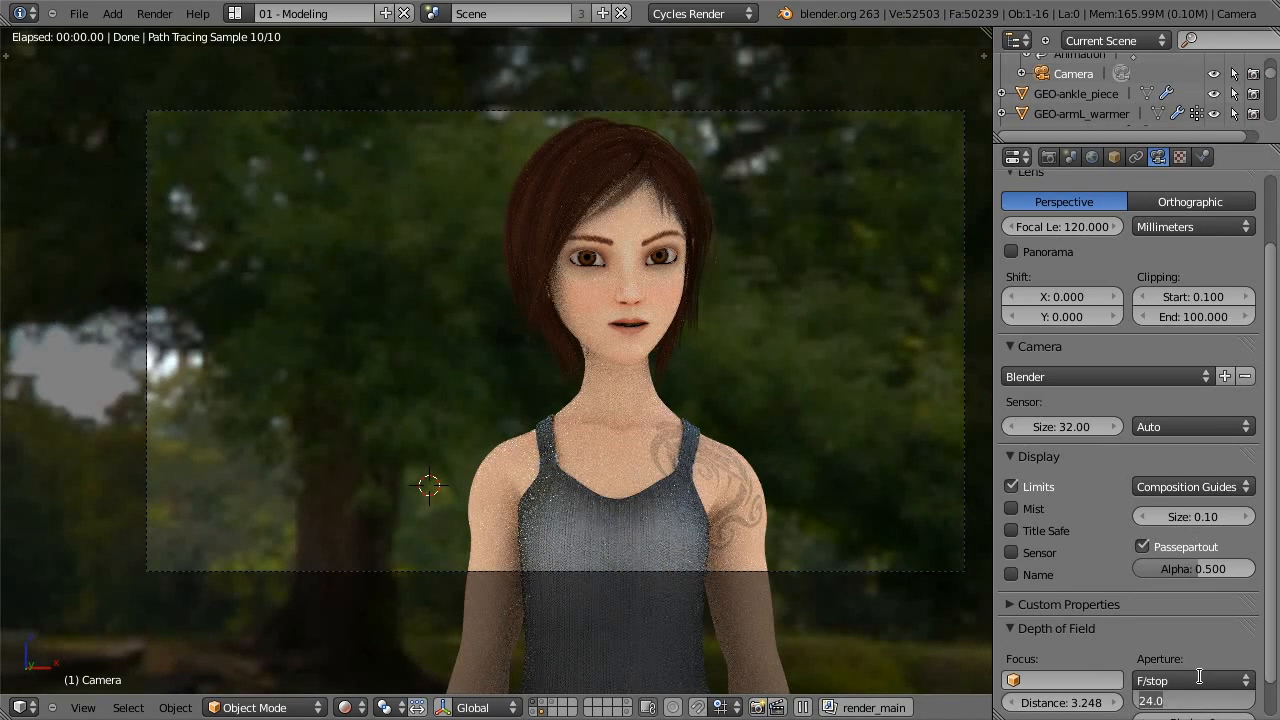
pyautogui.write('12')
pyautogui.press('Return')
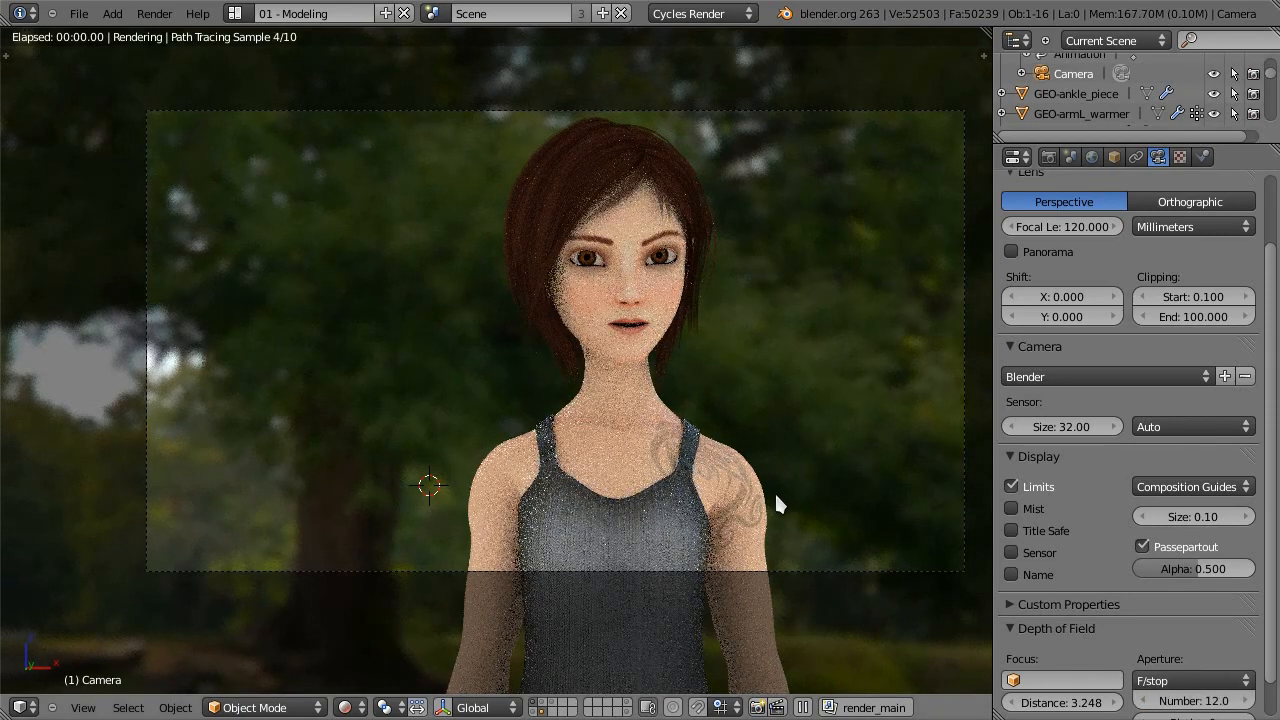
# Step: Change the viewport shading to Solid and render the active scene as a still image
pyautogui.click(1050, 157)
pyautogui.click(345, 707)
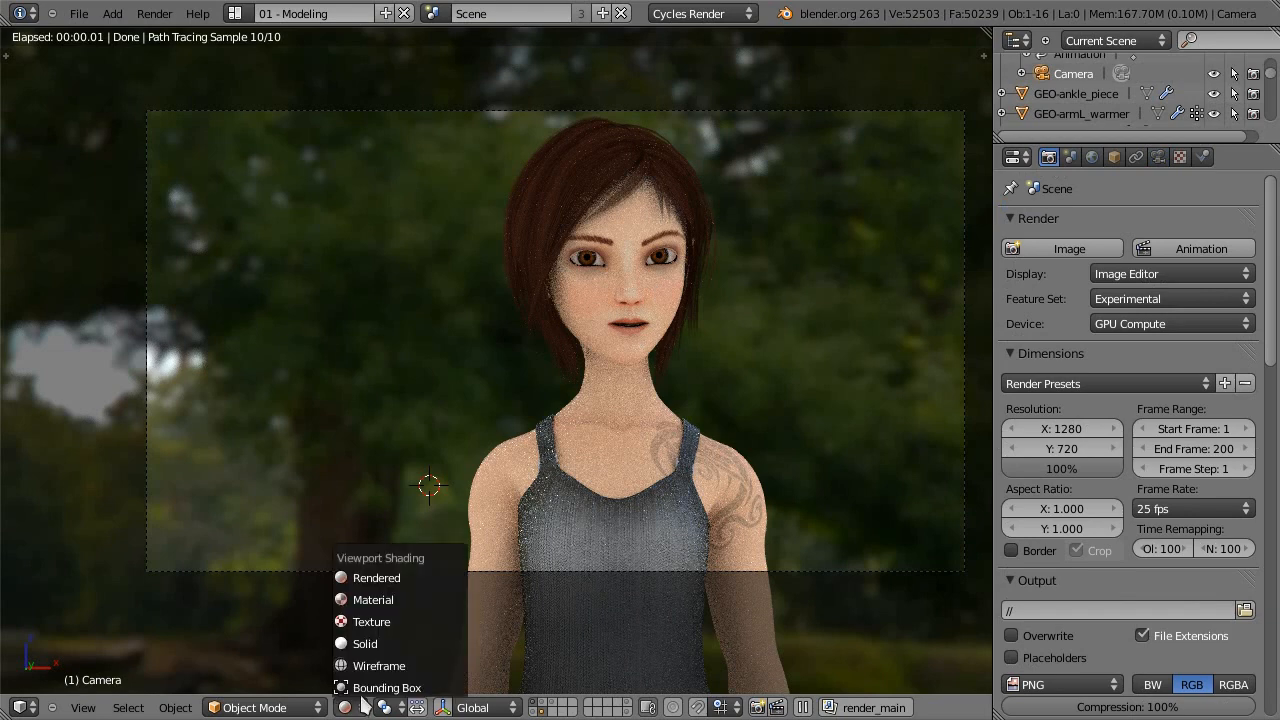
pyautogui.click(382, 649)
pyautogui.click(154, 13)
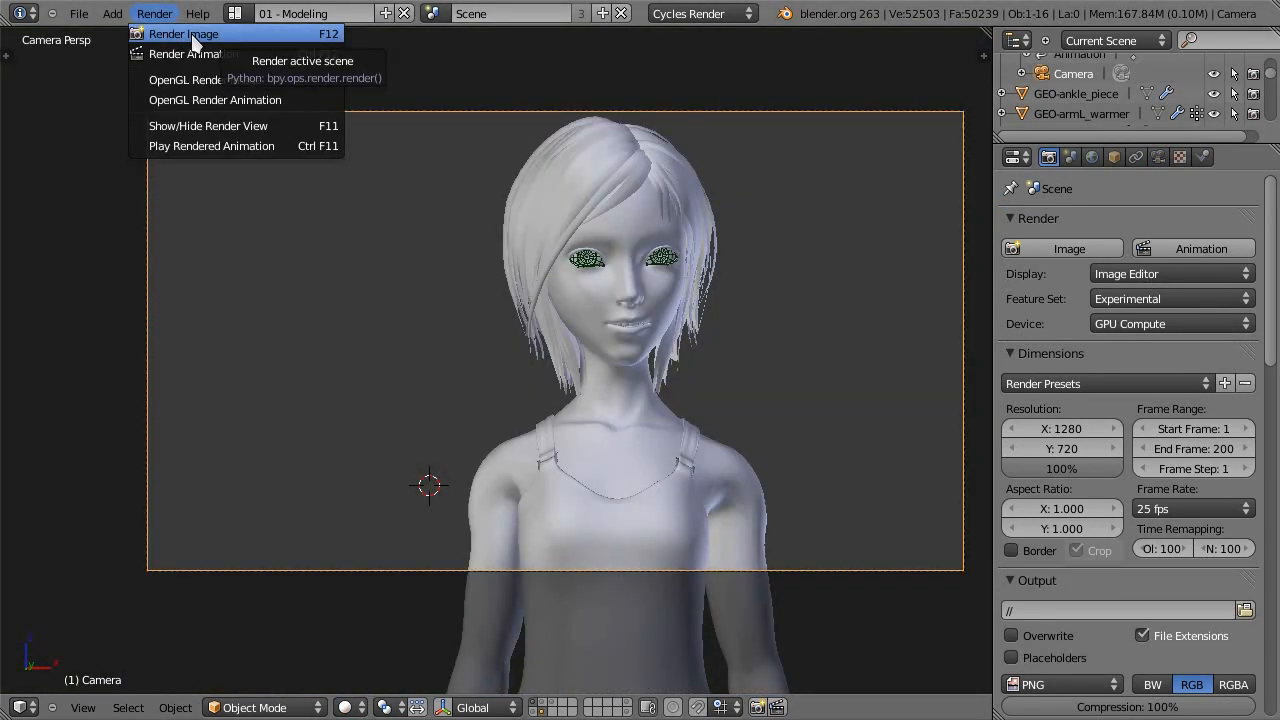
pyautogui.click(190, 34)
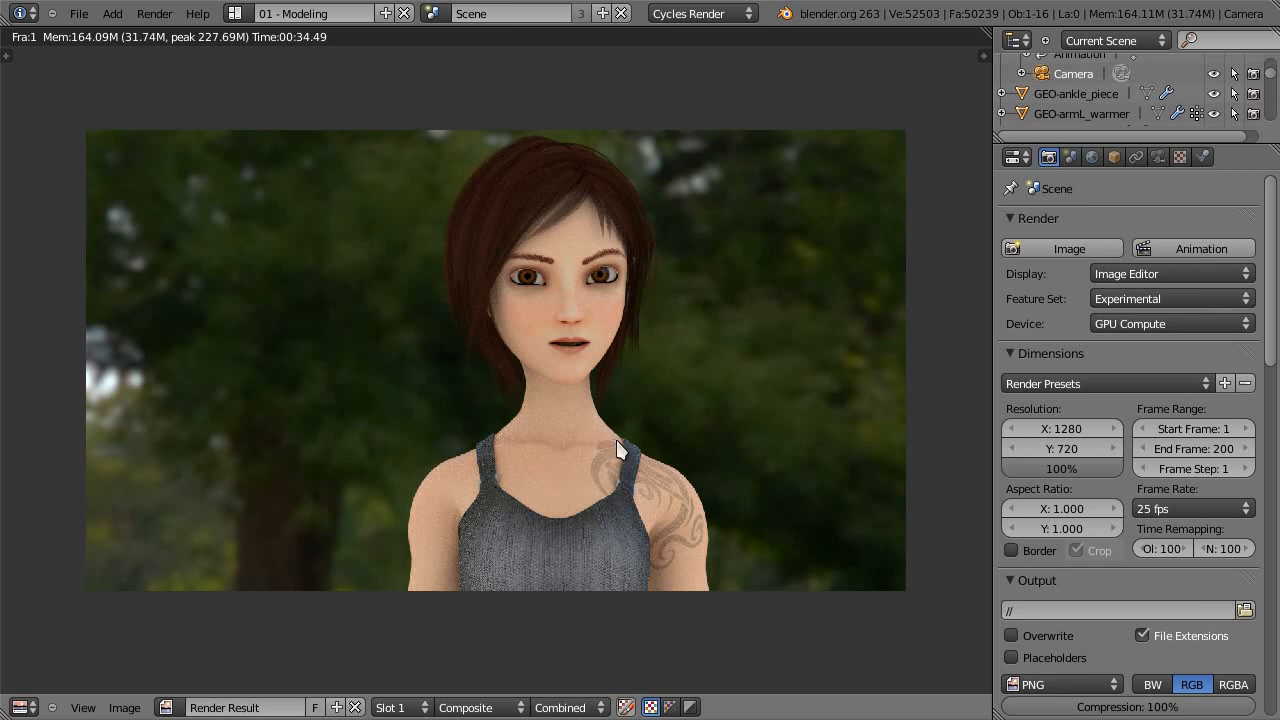
# Step: Replace the render result with the Node Editor, bringing the whole compositing node tree into view
pyautogui.click(24, 707)
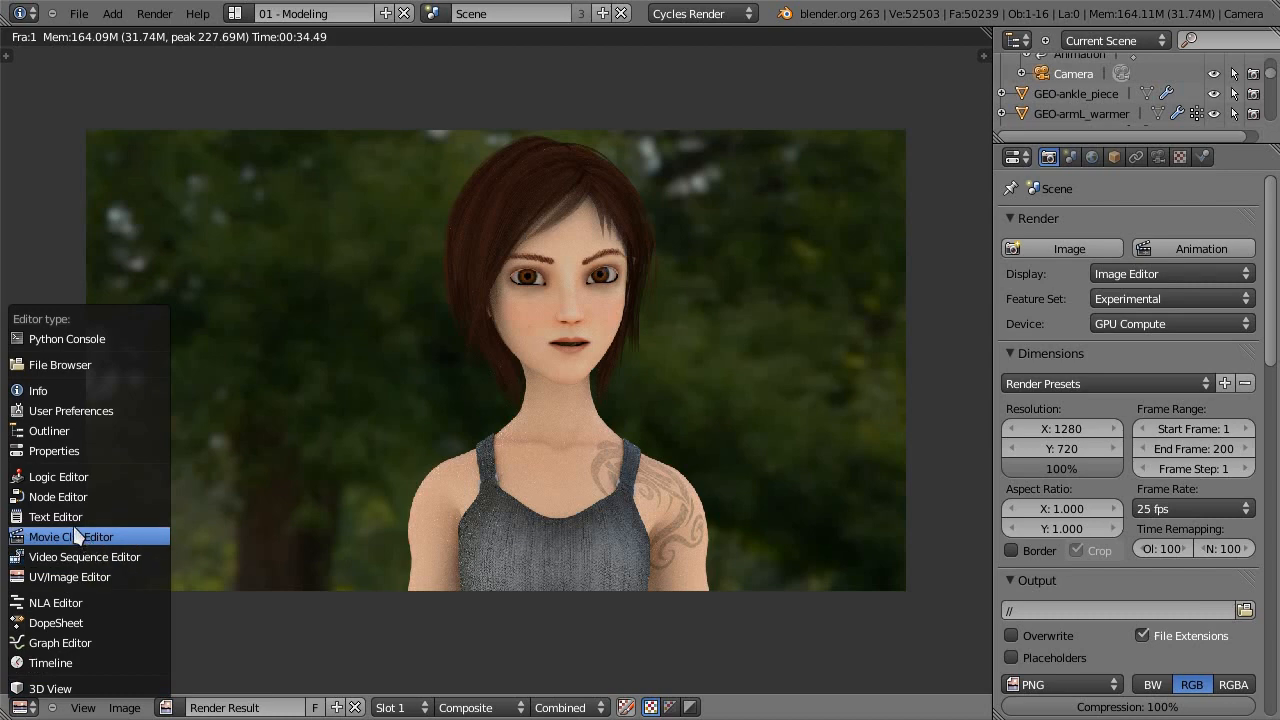
pyautogui.click(71, 499)
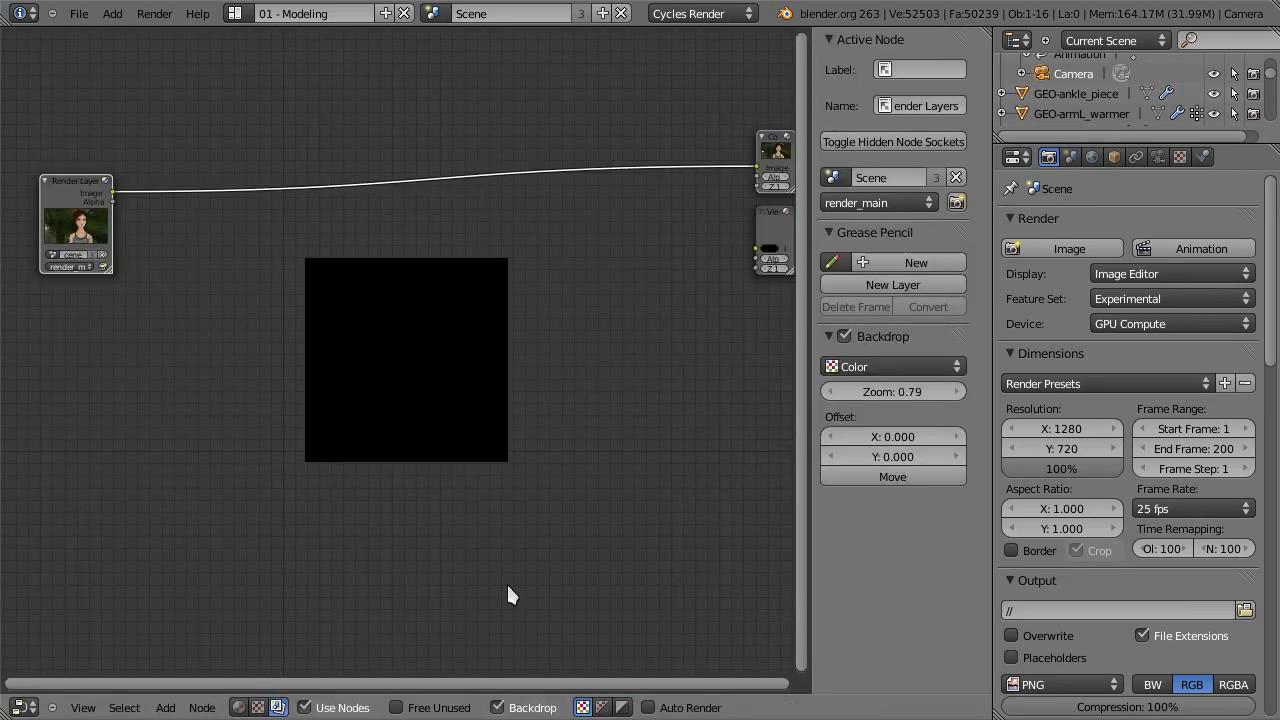
pyautogui.scroll(1, 626, 422)
pyautogui.scroll(-1, 626, 422)
pyautogui.scroll(1, 626, 422)
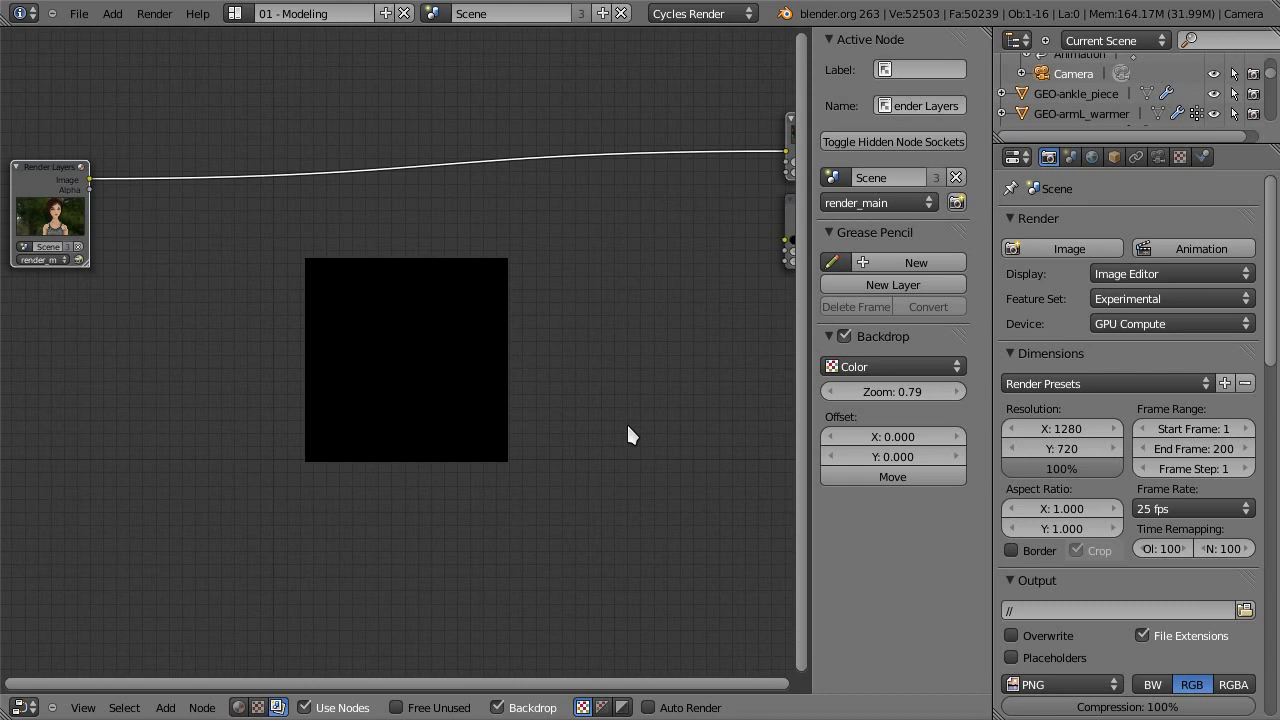
pyautogui.scroll(-2, 626, 422)
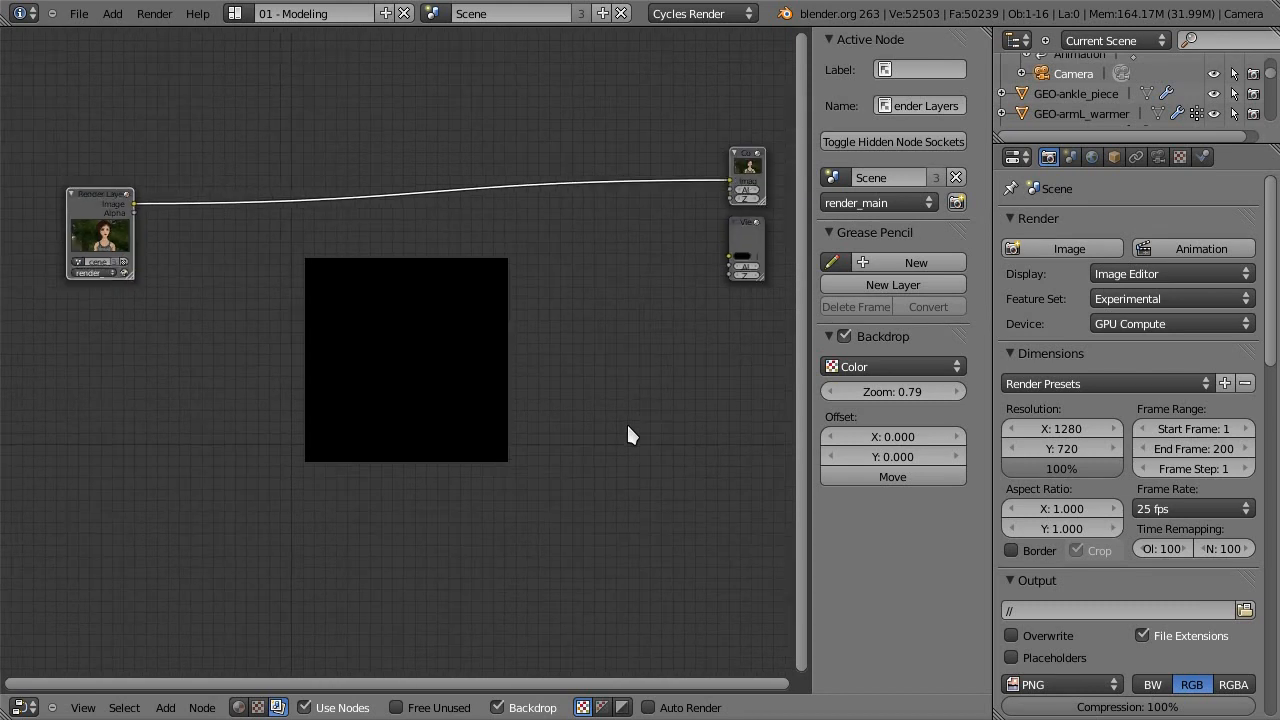
pyautogui.scroll(1, 626, 422)
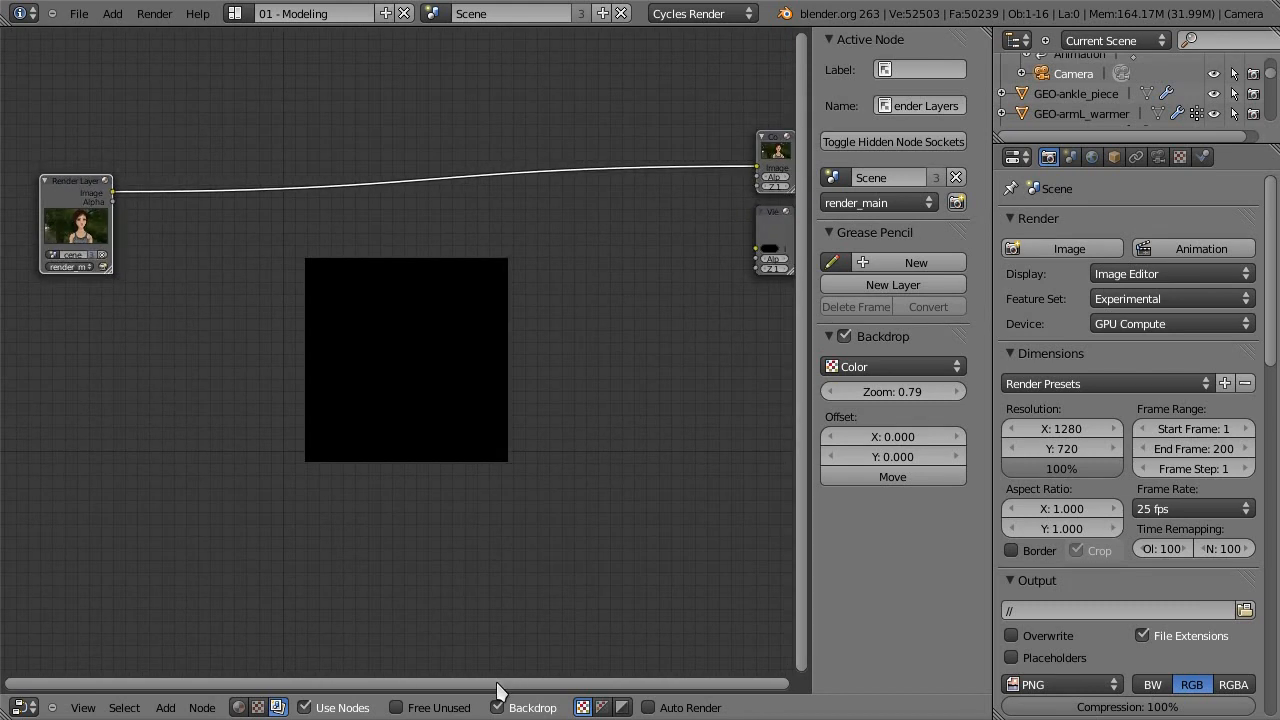
pyautogui.moveTo(496, 682); pyautogui.dragTo(566, 692)
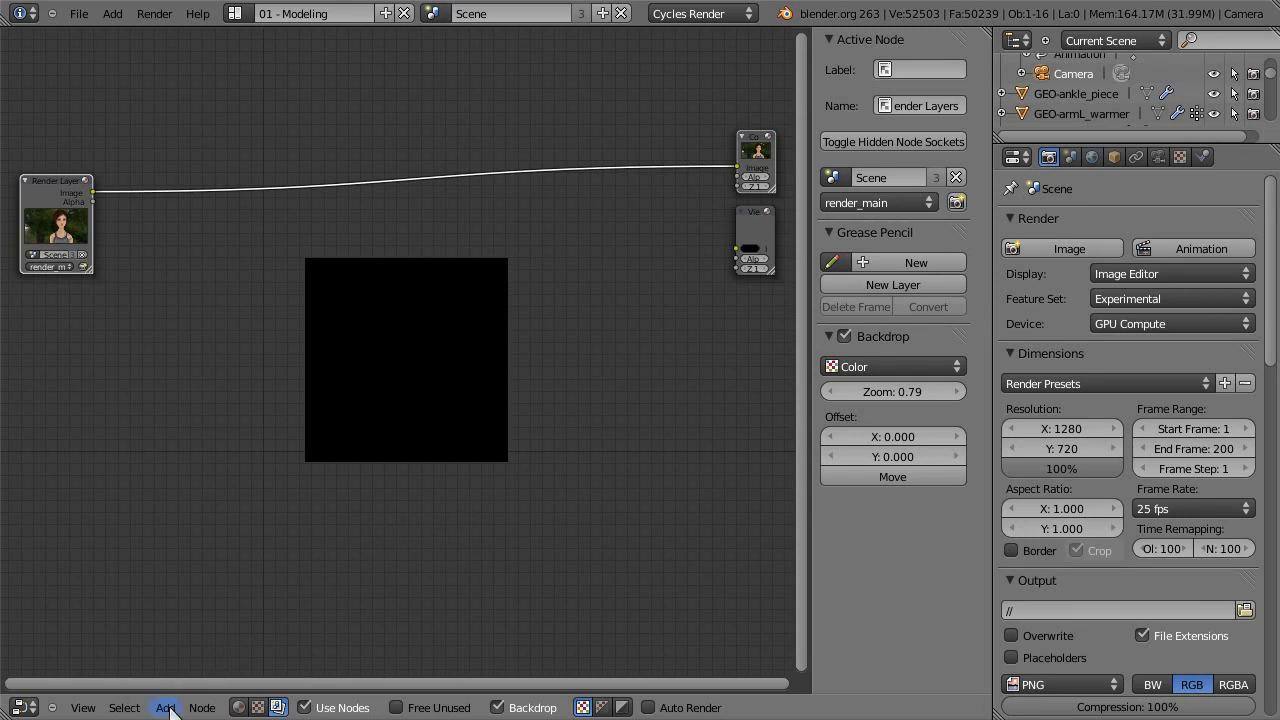
# Step: Insert an RGB Curves node between the Render Layers and Composite nodes, and connect its output to the Viewer
pyautogui.hotkey('shift', 'a')
pyautogui.moveTo(326, 450)
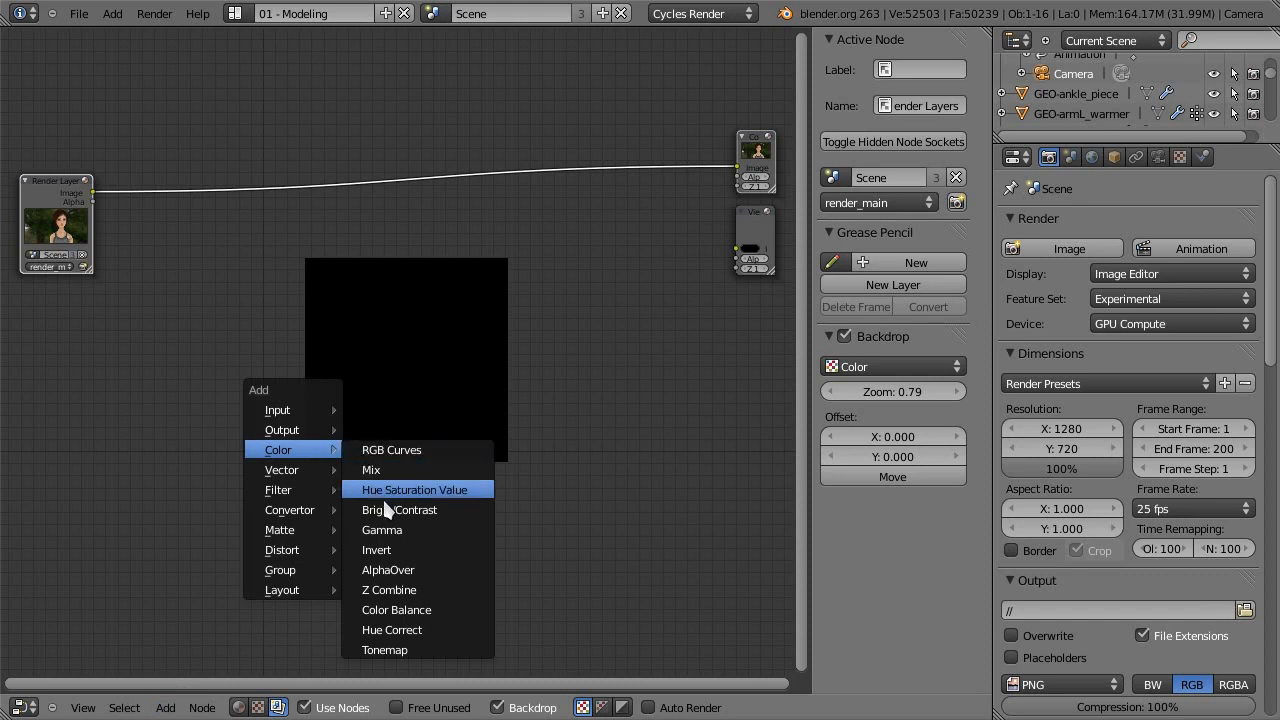
pyautogui.click(398, 452)
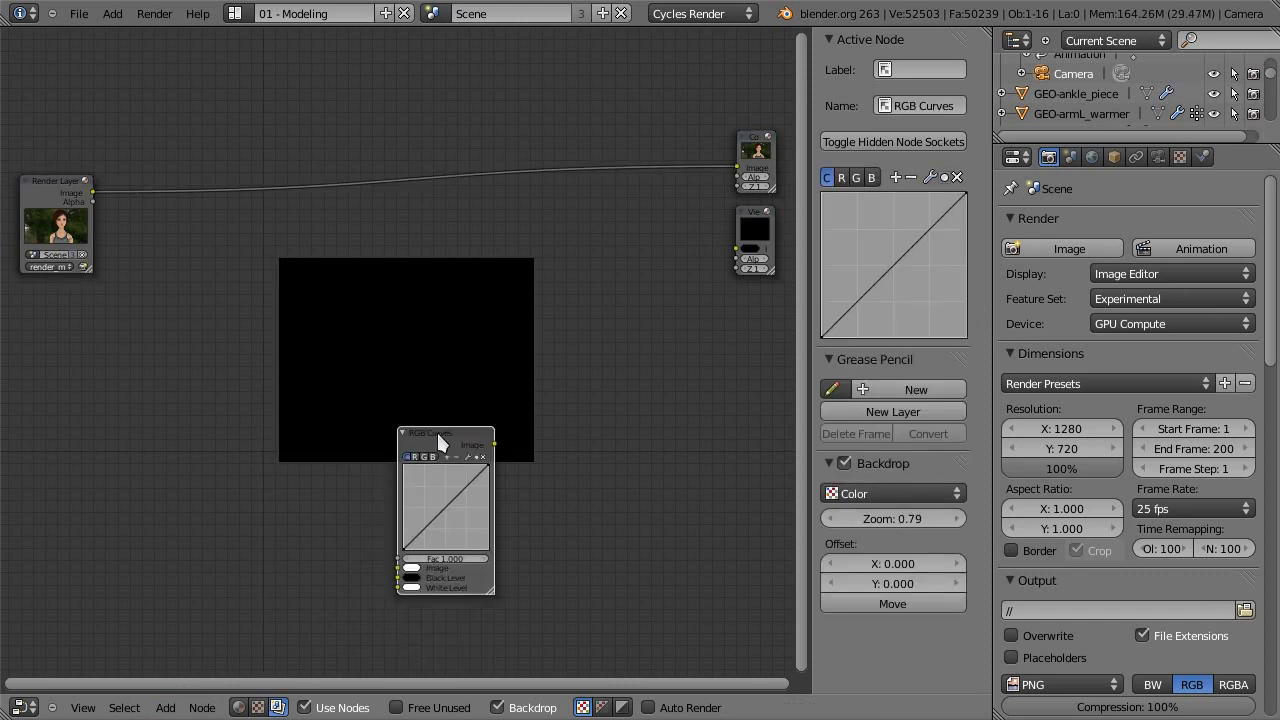
pyautogui.click(250, 156)
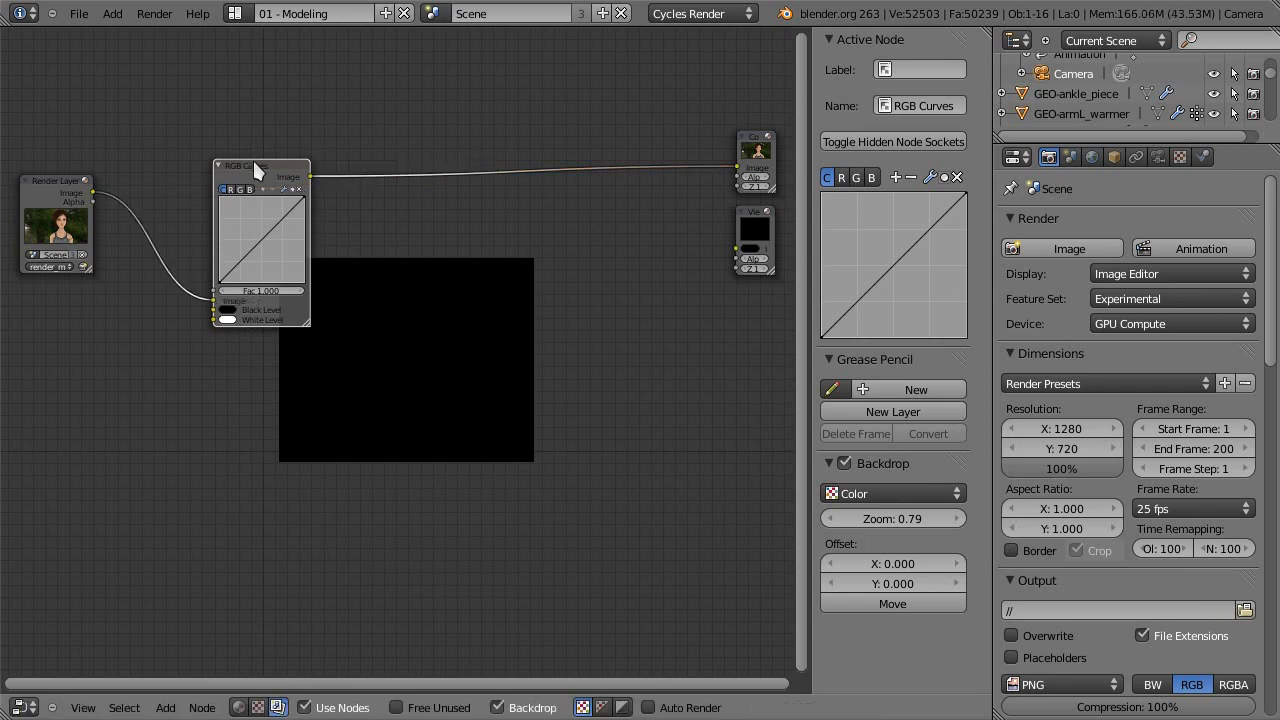
pyautogui.keyDown('ctrl'); pyautogui.keyDown('shift'); pyautogui.click(265, 178); pyautogui.keyUp('shift'); pyautogui.keyUp('ctrl')
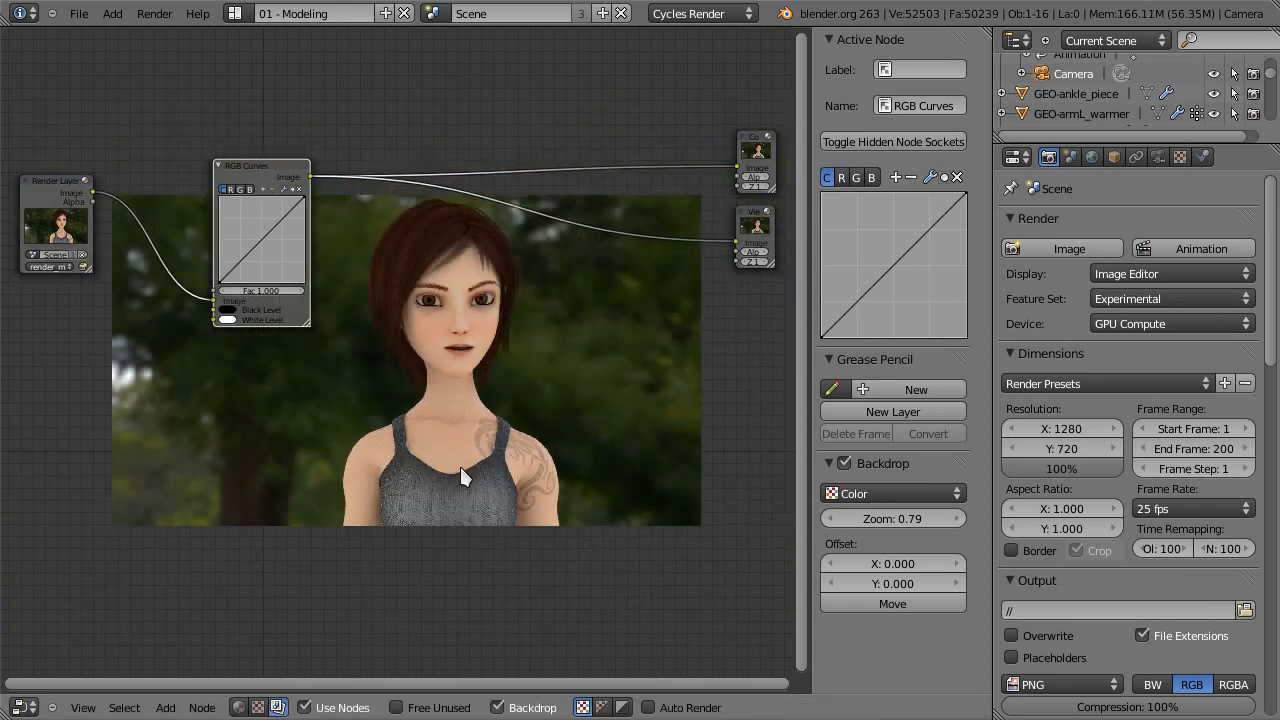
# Step: Shape the combined RGB curve into a contrast S-curve with a lowered shadow point and a raised highlight point
pyautogui.click(234, 275)
pyautogui.click(291, 214)
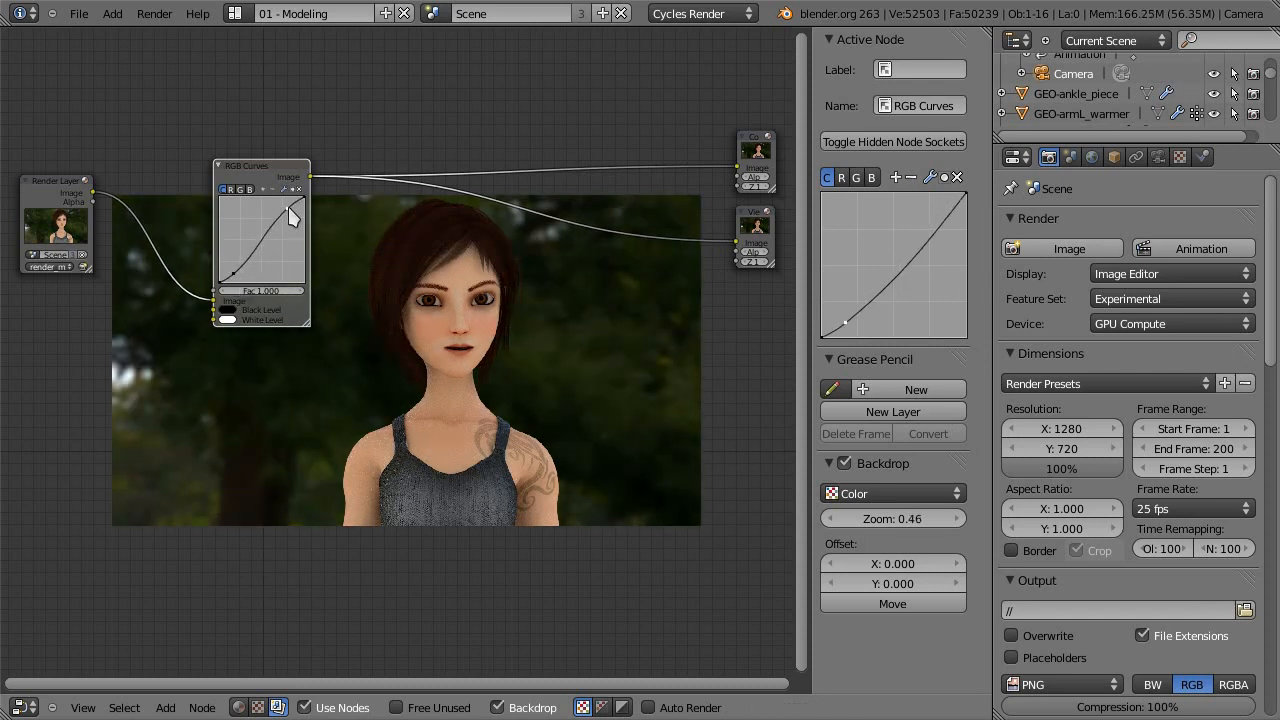
pyautogui.moveTo(288, 207); pyautogui.dragTo(286, 206)
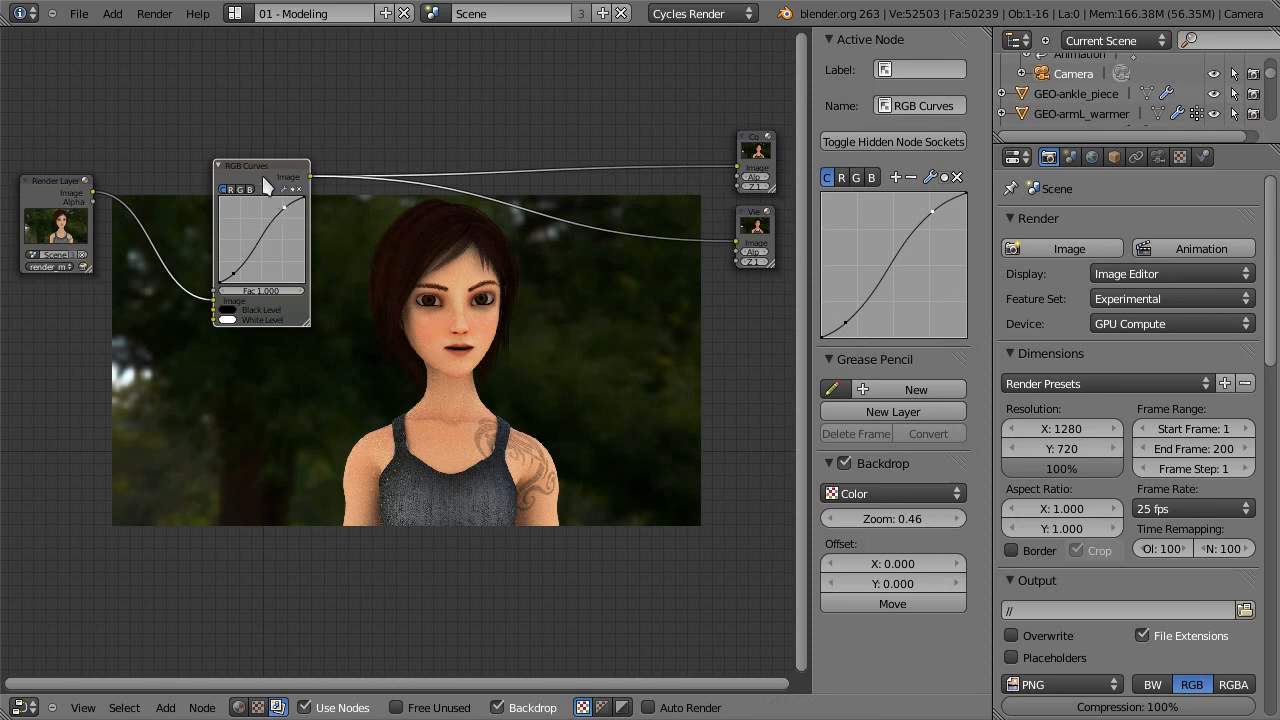
pyautogui.moveTo(254, 167); pyautogui.dragTo(251, 174)
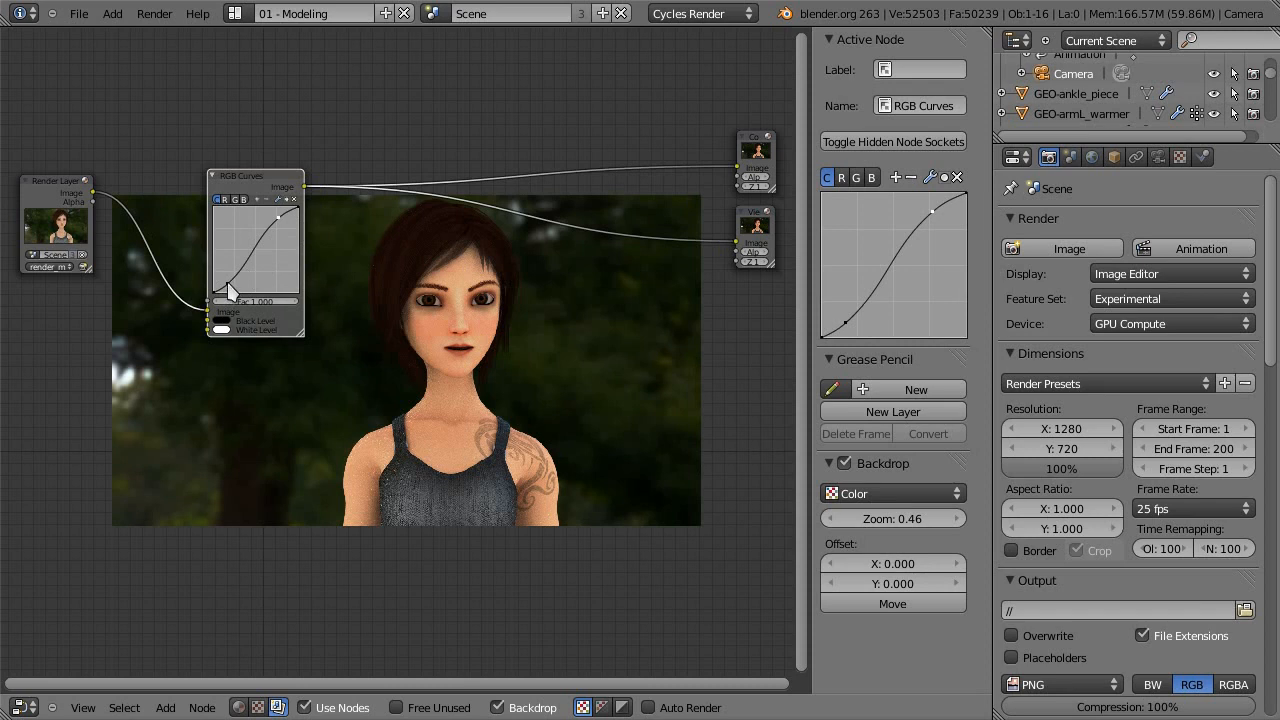
pyautogui.moveTo(228, 282); pyautogui.dragTo(228, 284)
pyautogui.moveTo(282, 225); pyautogui.dragTo(284, 218)
# Step: Compare the raw render with the RGB Curves output in the Viewer, and fine-tune the shadow and highlight curve points
pyautogui.click(51, 179)
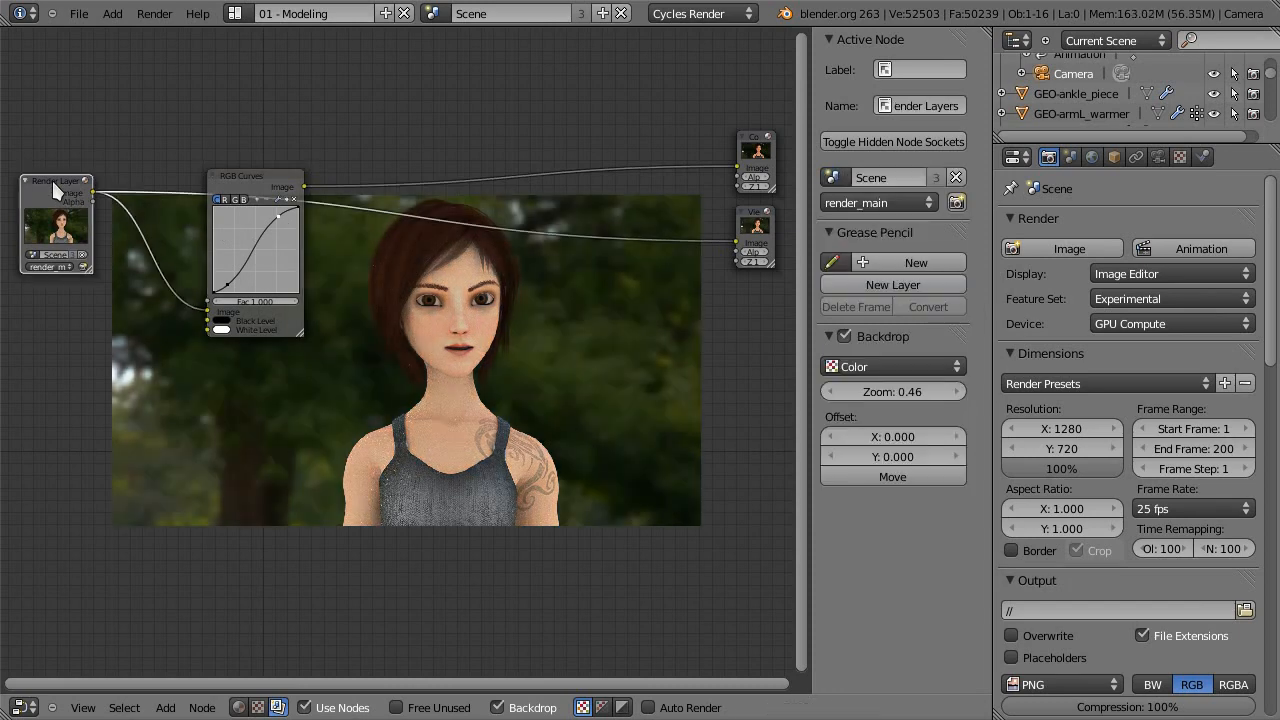
pyautogui.click(264, 190)
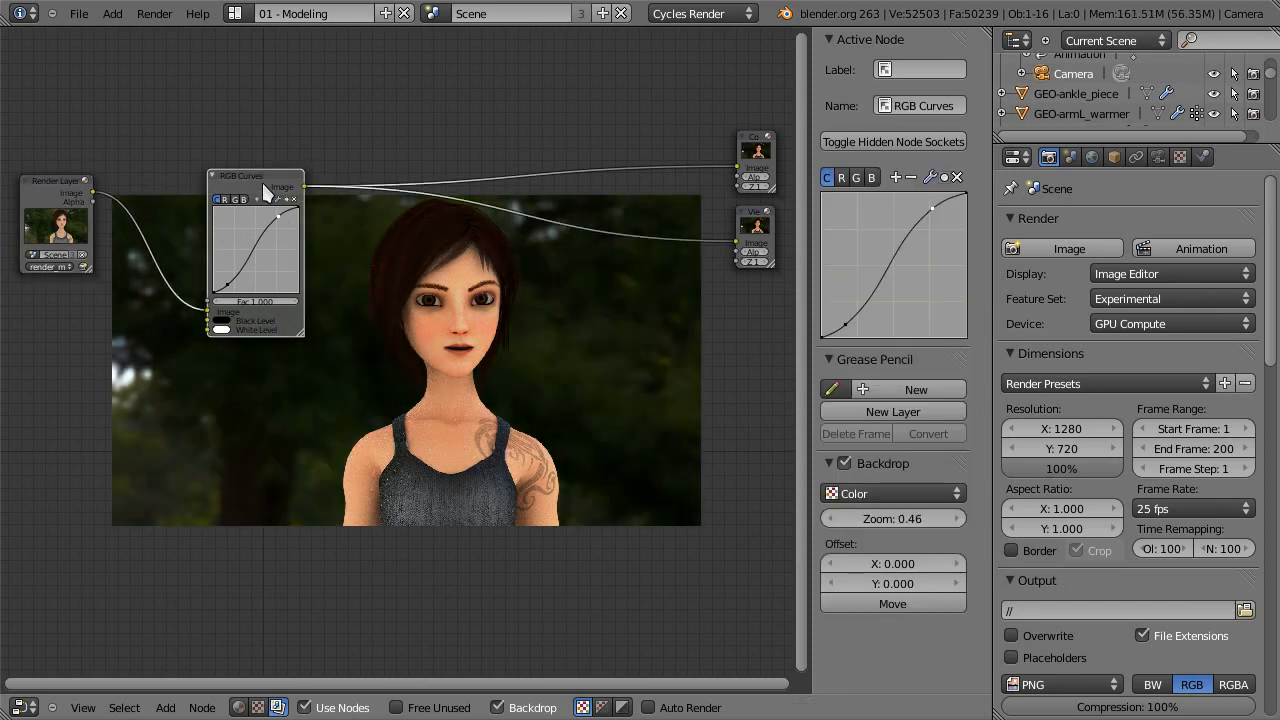
pyautogui.click(228, 285)
pyautogui.moveTo(228, 284); pyautogui.dragTo(226, 283)
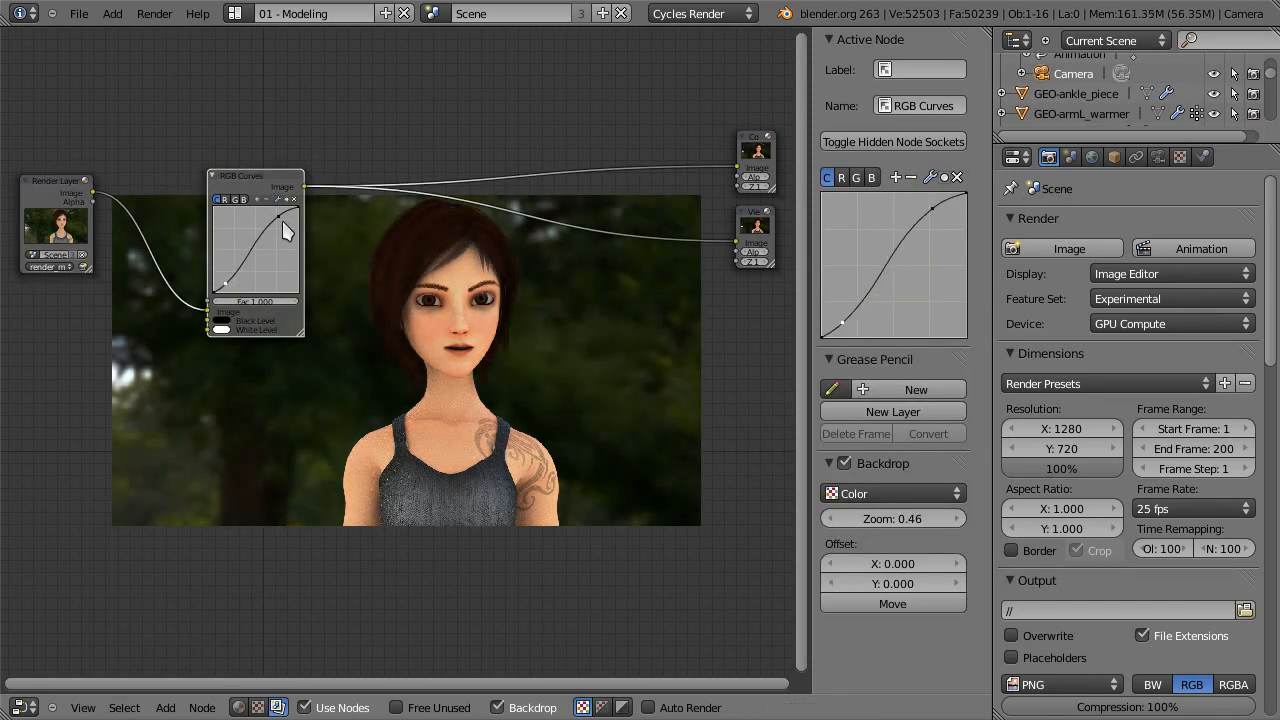
pyautogui.moveTo(280, 216); pyautogui.dragTo(284, 216)
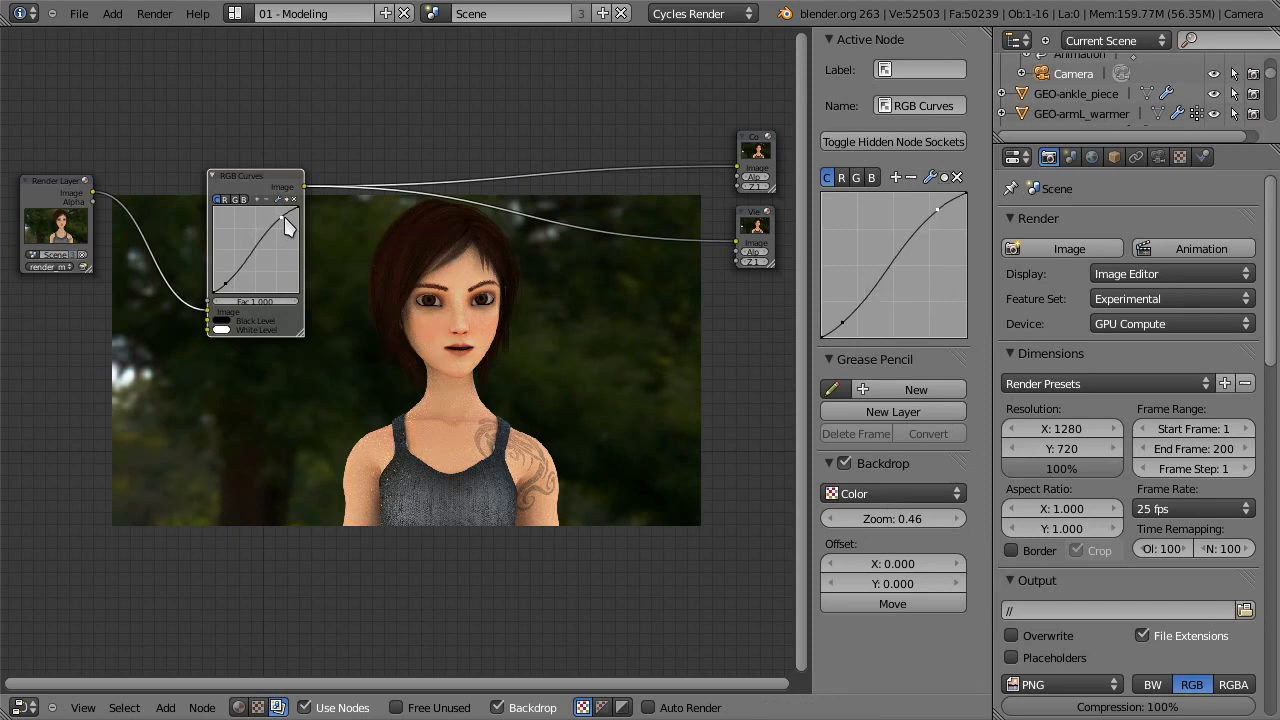
# Step: Add a Color Balance node and insert it on the link between the RGB Curves and Viewer nodes
pyautogui.click(53, 185)
pyautogui.click(260, 176)
pyautogui.hotkey('shift', 'a')
pyautogui.moveTo(401, 358)
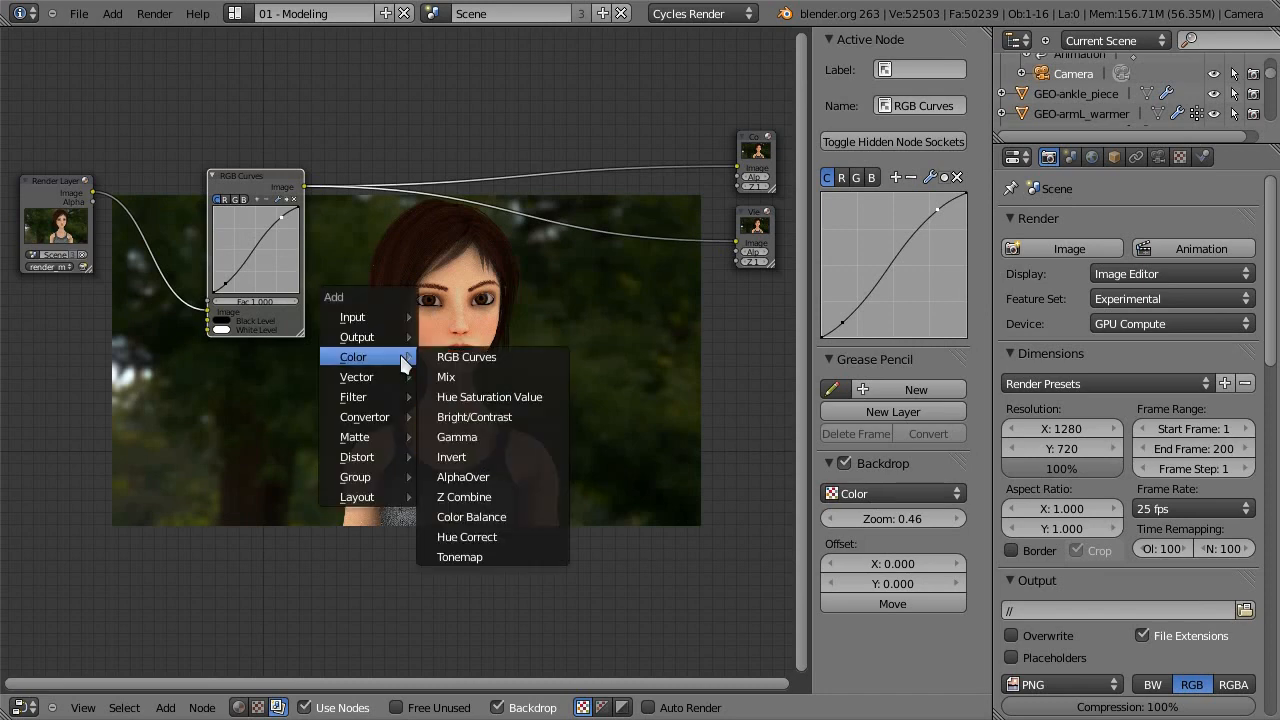
pyautogui.click(481, 517)
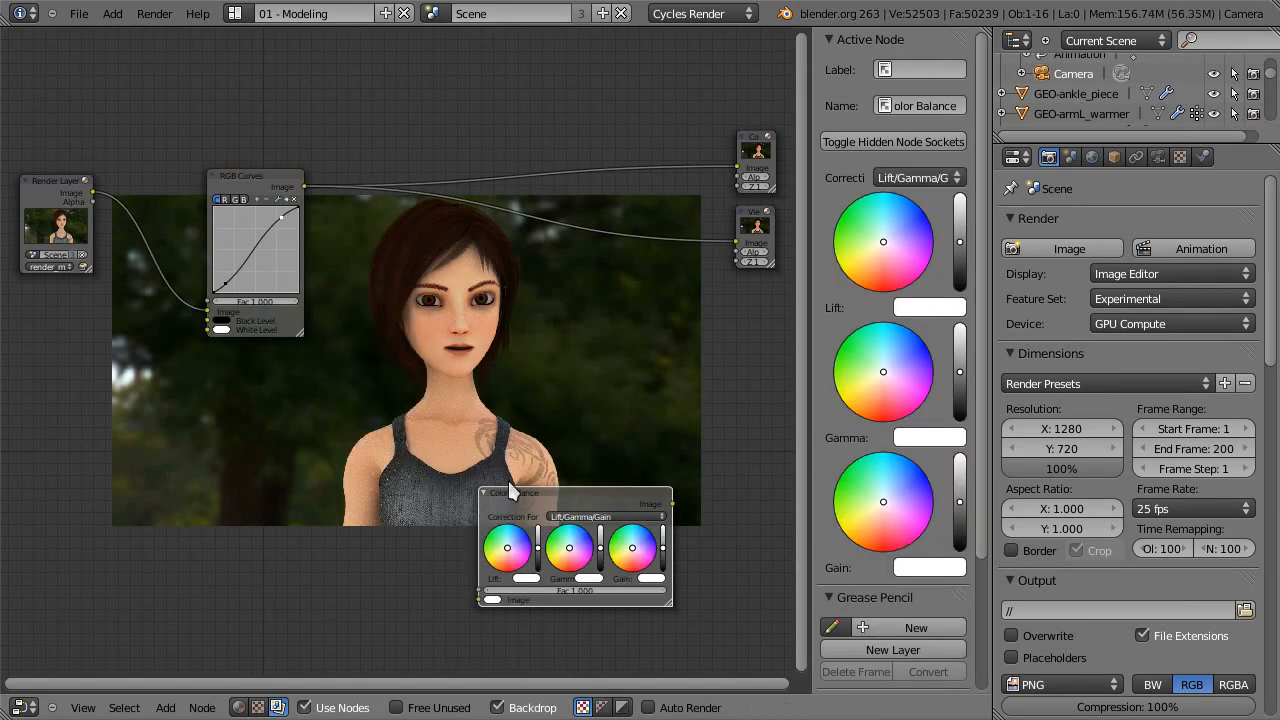
pyautogui.click(500, 182)
pyautogui.moveTo(500, 182); pyautogui.dragTo(484, 96)
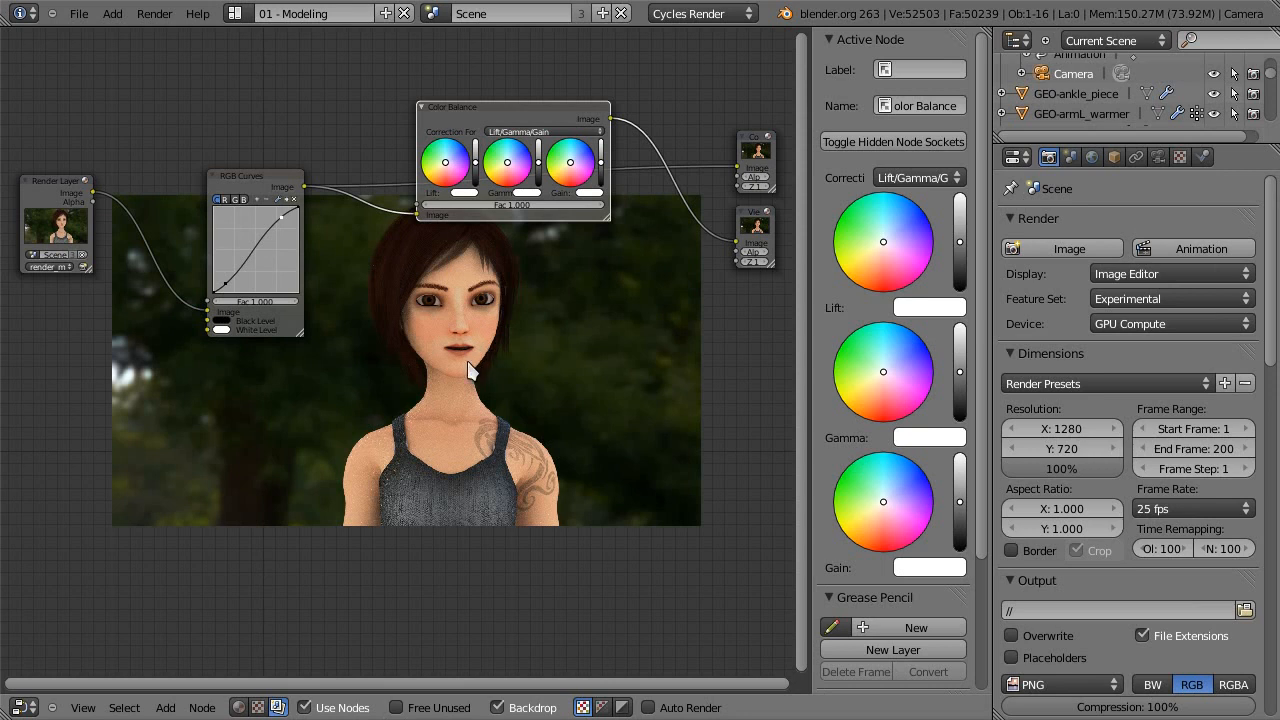
# Step: Tint the shadows slightly blue-violet with the Lift wheel of the Color Balance node
pyautogui.click(451, 160)
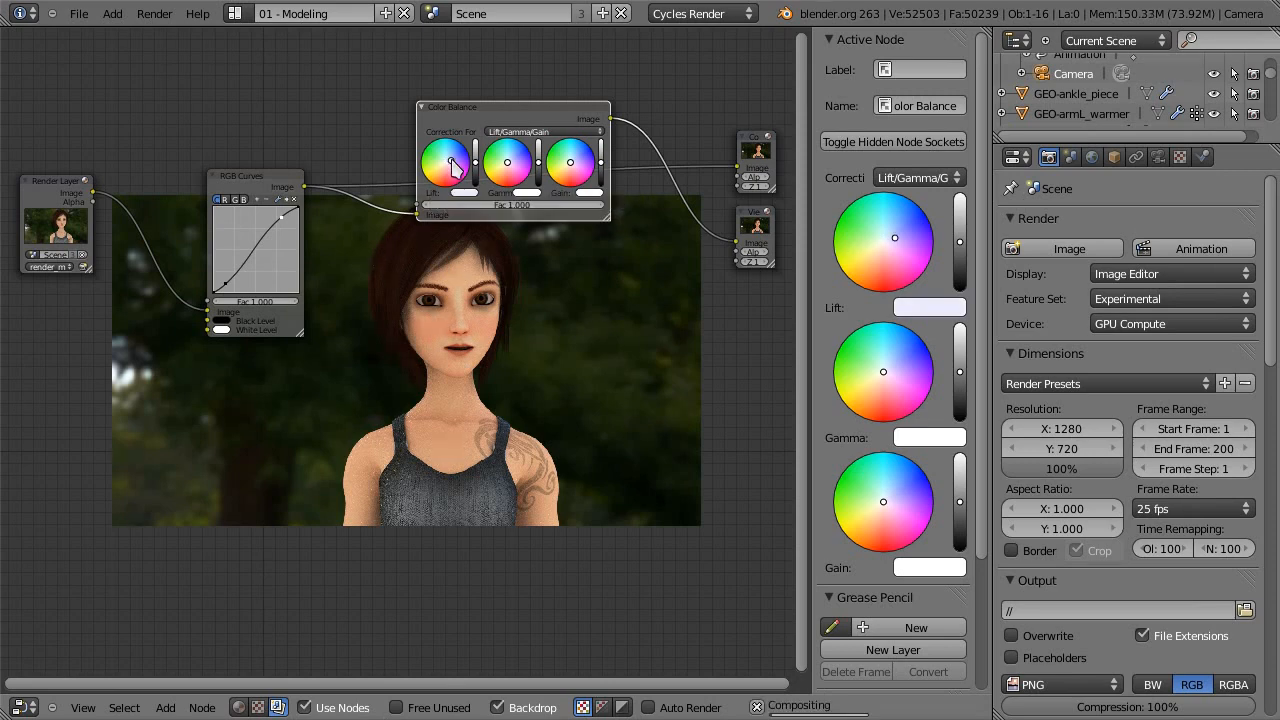
pyautogui.click(448, 160)
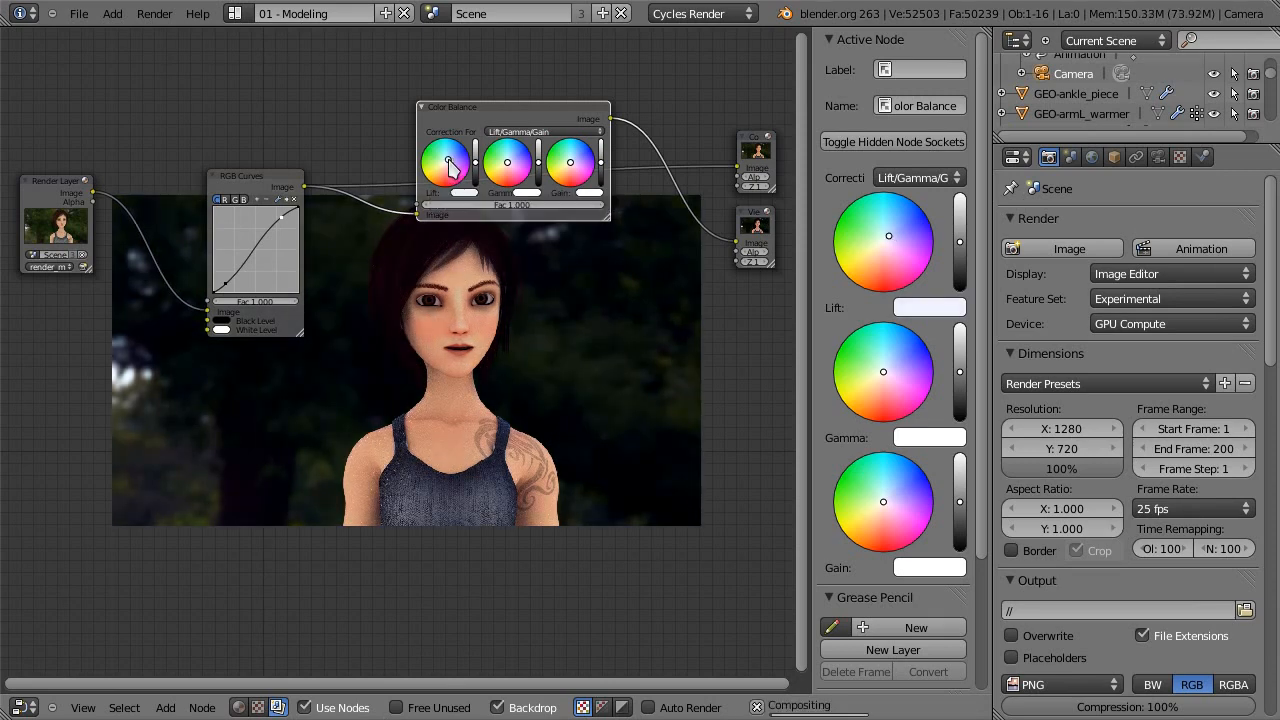
pyautogui.click(451, 165)
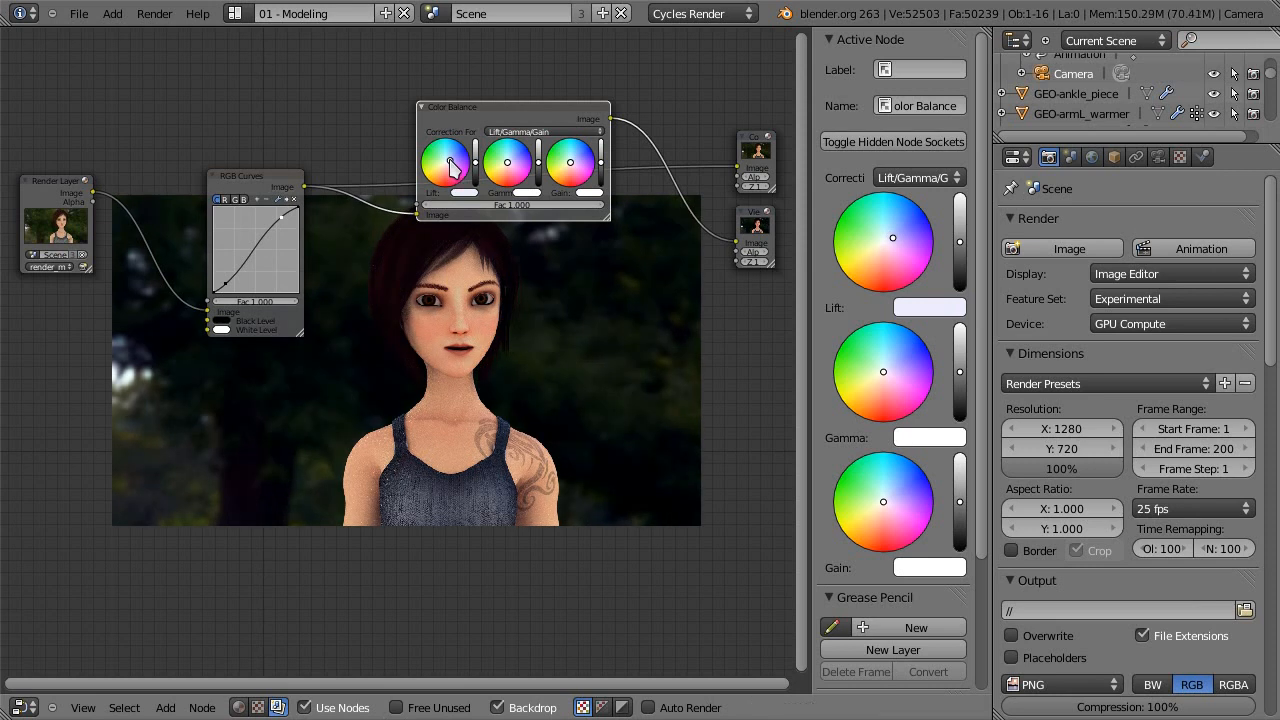
pyautogui.click(452, 166)
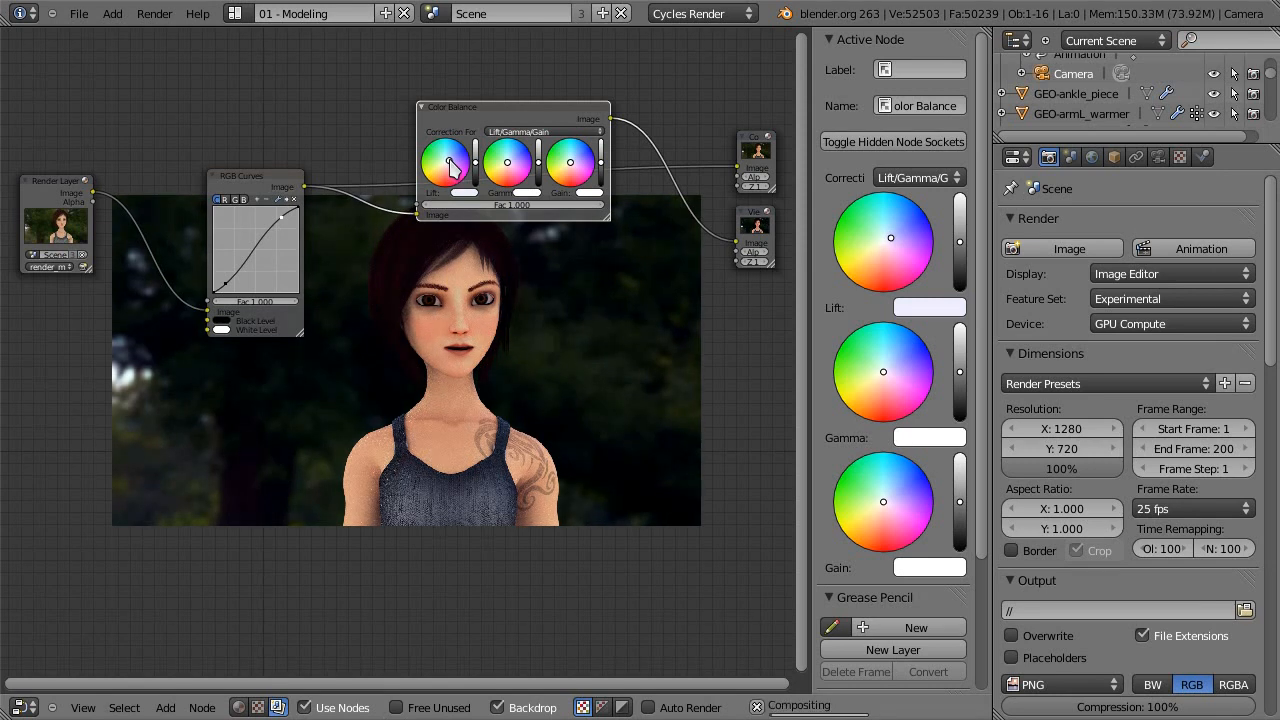
# Step: Warm the Color Balance node's Gamma towards yellow-orange and its Gain towards a subtle pale yellow
pyautogui.click(501, 170)
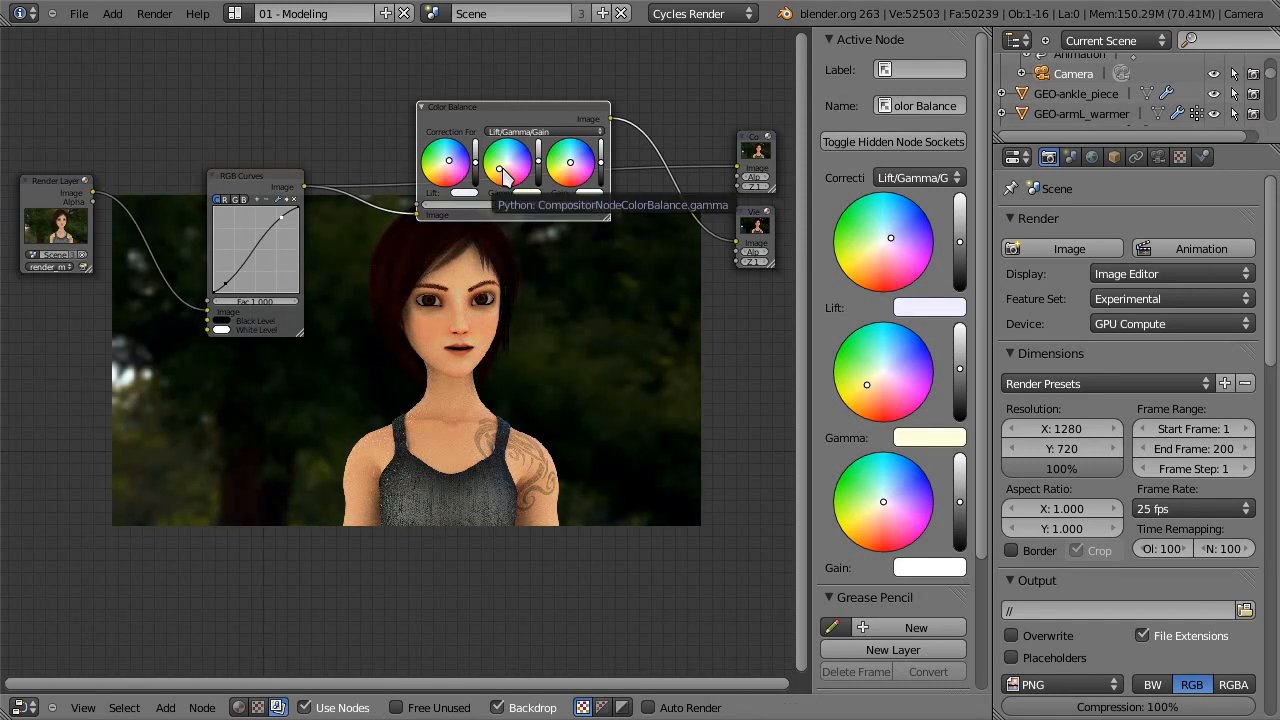
pyautogui.click(502, 170)
pyautogui.click(503, 172)
pyautogui.moveTo(567, 166); pyautogui.dragTo(563, 167)
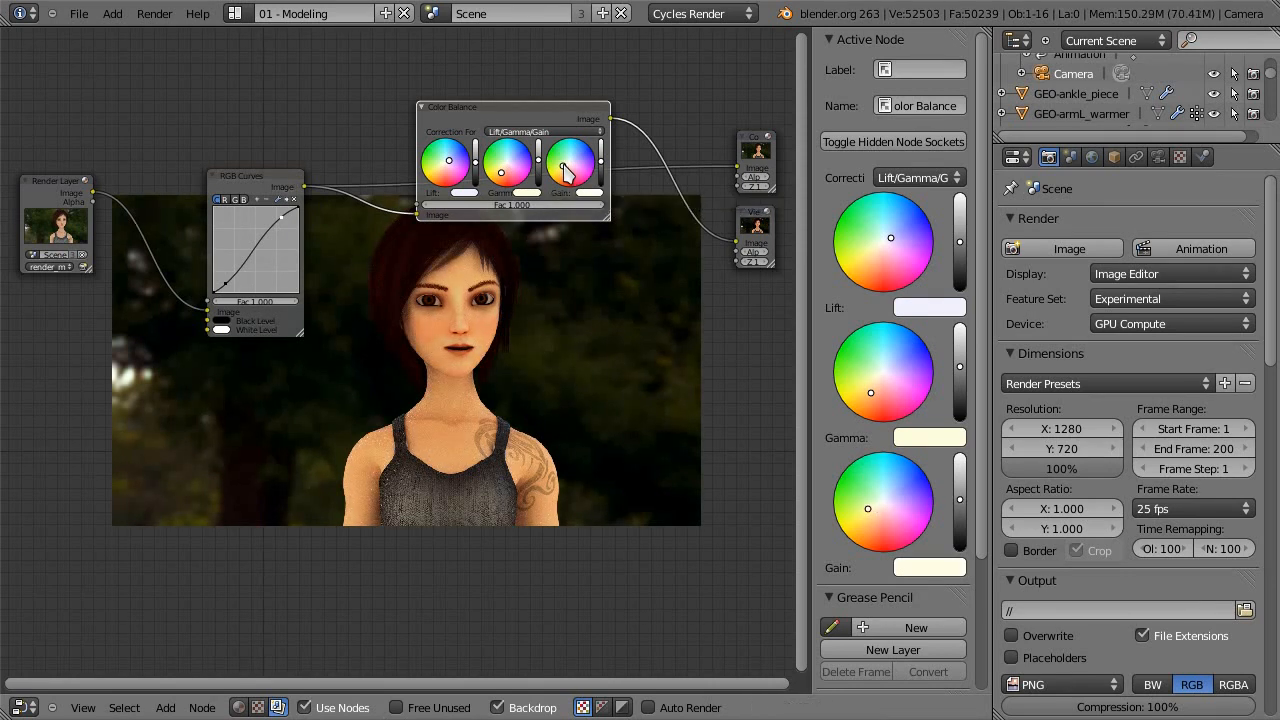
pyautogui.moveTo(562, 164); pyautogui.dragTo(567, 166)
# Step: Feed the Composite node from Color Balance instead of RGB Curves, and compare the raw render with the graded image in the Viewer
pyautogui.moveTo(513, 109); pyautogui.dragTo(509, 85)
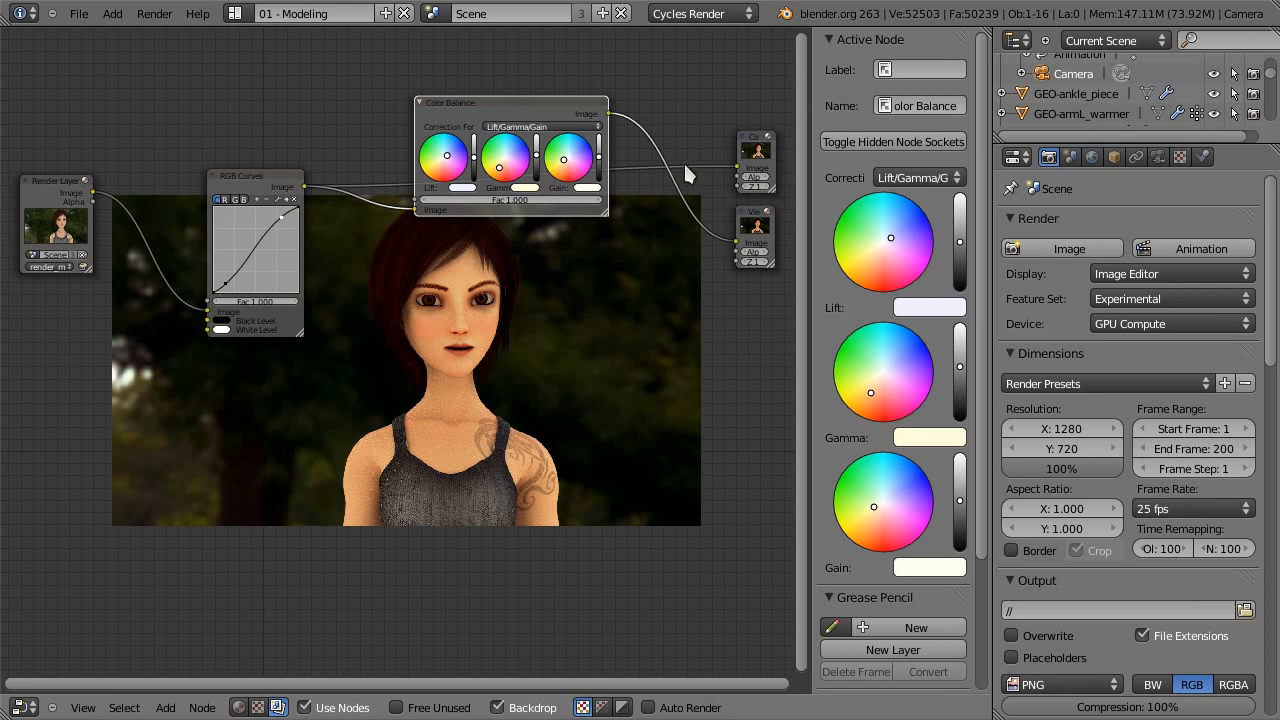
pyautogui.keyDown('ctrl'); pyautogui.moveTo(637, 152); pyautogui.dragTo(644, 206); pyautogui.keyUp('ctrl')
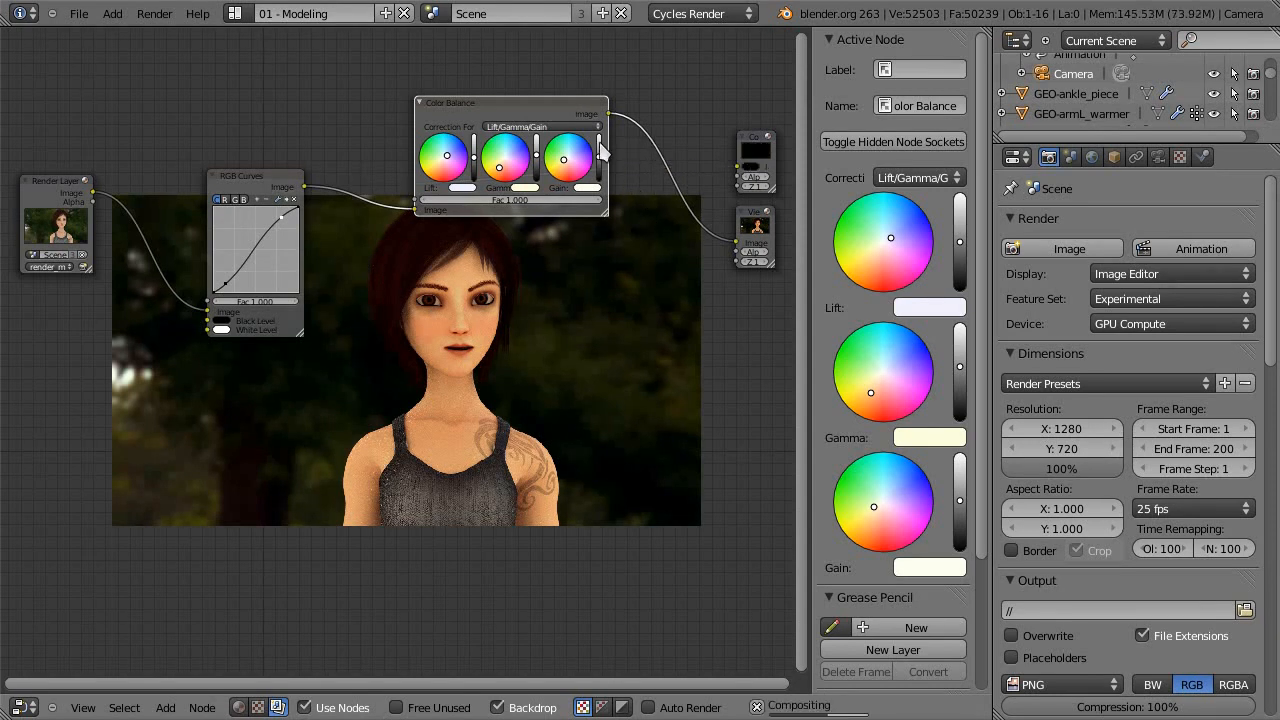
pyautogui.moveTo(741, 167); pyautogui.dragTo(612, 122)
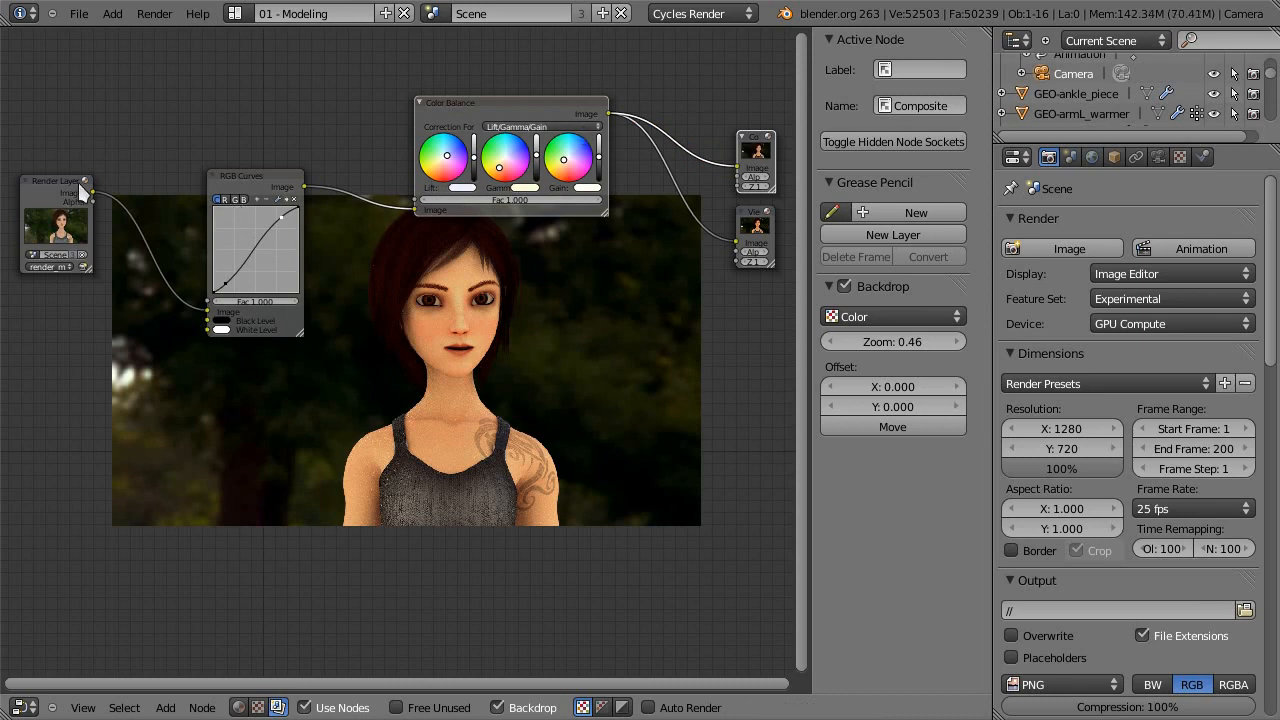
pyautogui.keyDown('ctrl'); pyautogui.keyDown('shift'); pyautogui.click(47, 189); pyautogui.keyUp('shift'); pyautogui.keyUp('ctrl')
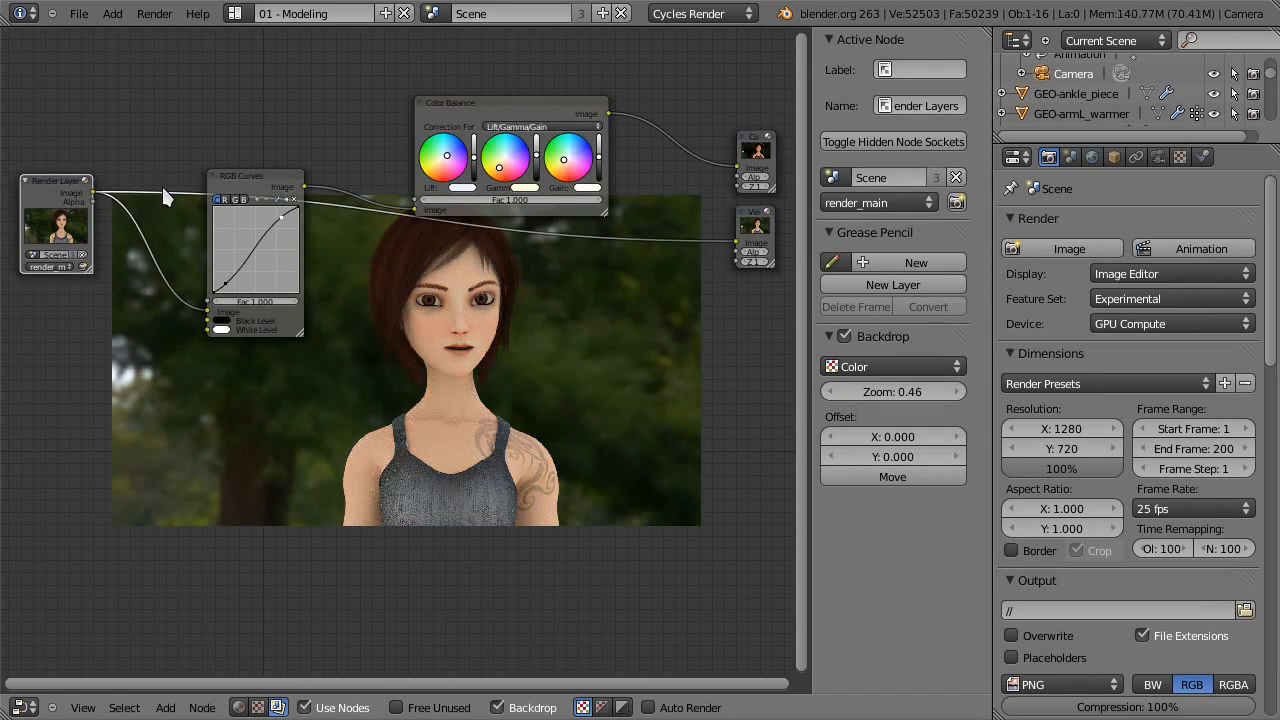
pyautogui.keyDown('ctrl'); pyautogui.keyDown('shift'); pyautogui.click(513, 105); pyautogui.keyUp('shift'); pyautogui.keyUp('ctrl')
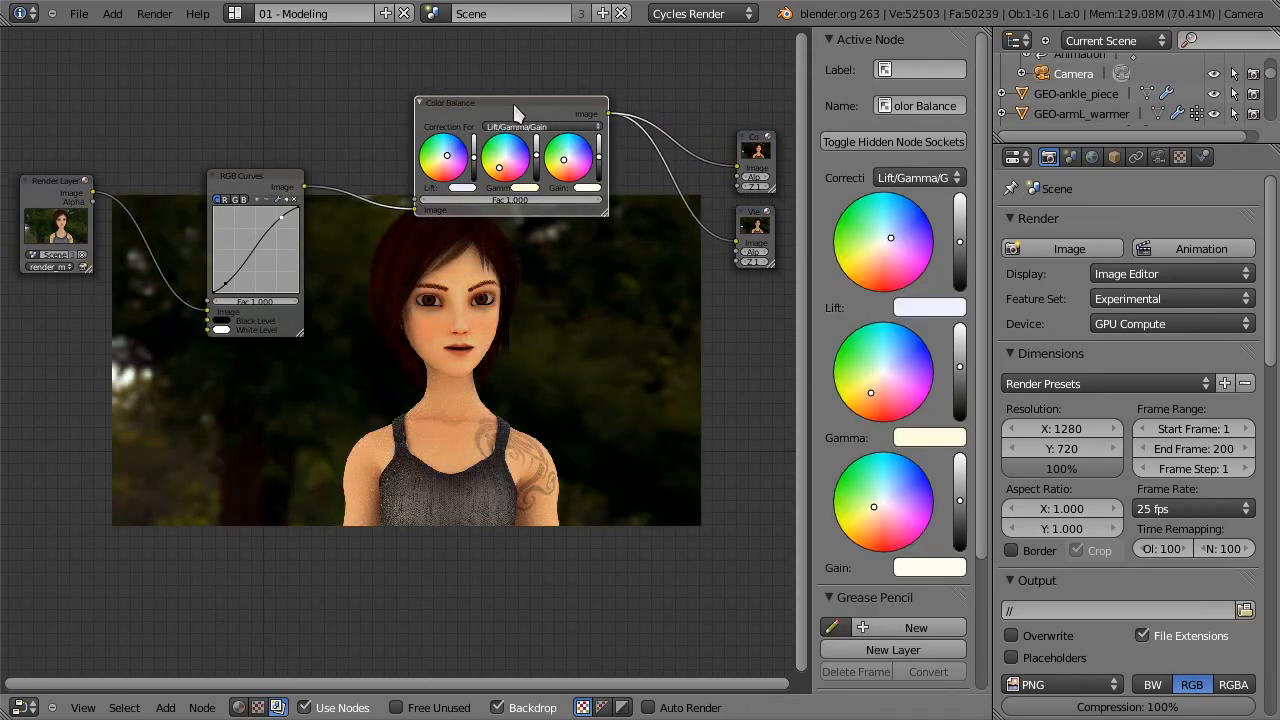